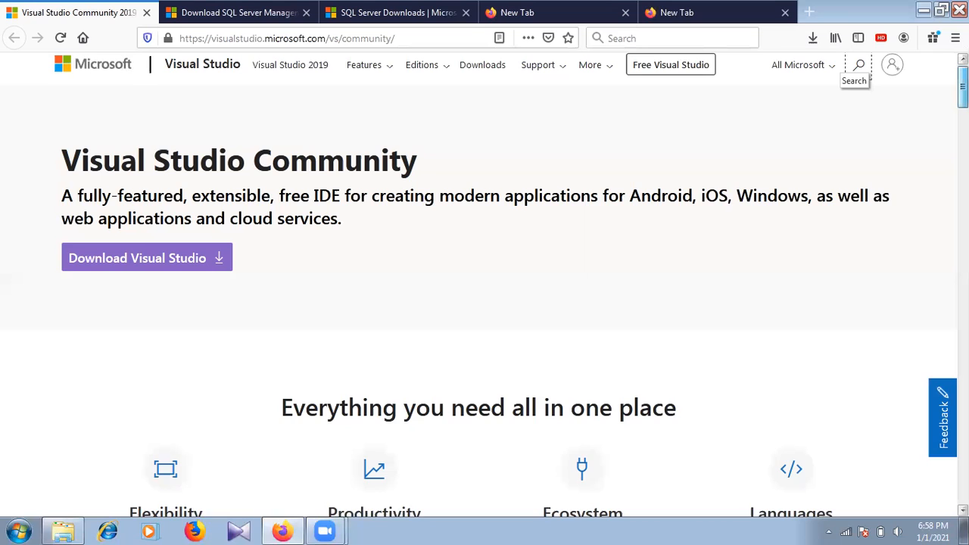
Step: Highlight the "Visual Studio Community" heading on the product page, then clear the selection
scroll(900, 98, up, 1)
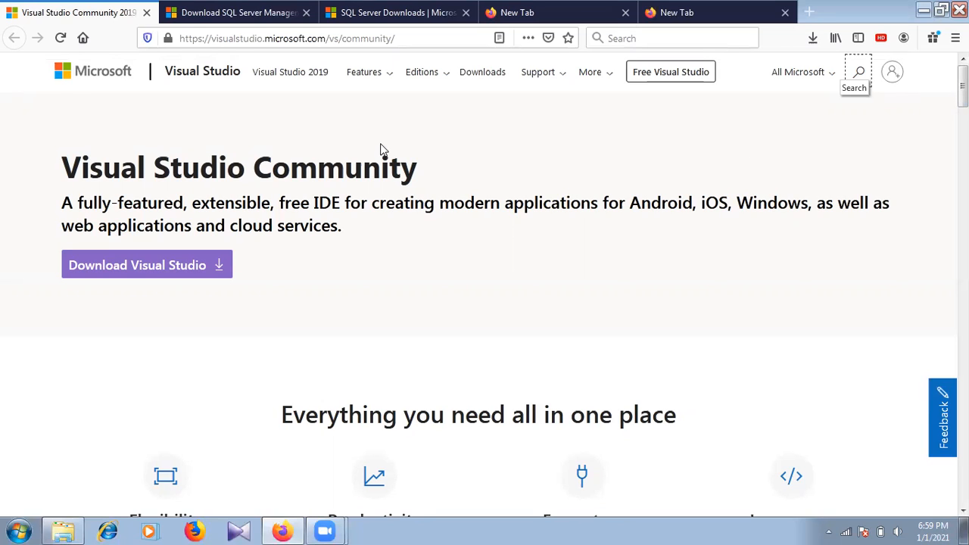
drag(22, 136, 430, 193)
click(522, 181)
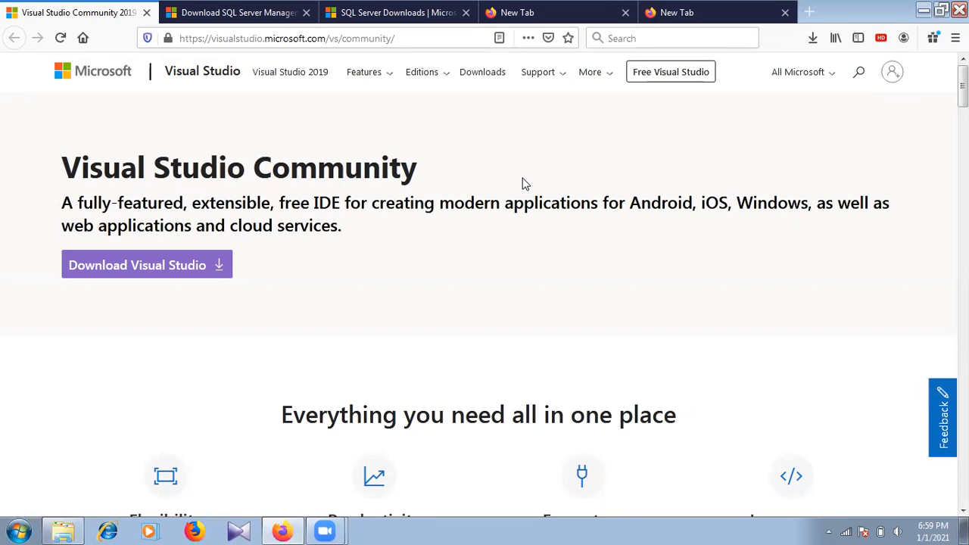
drag(26, 136, 415, 184)
click(479, 193)
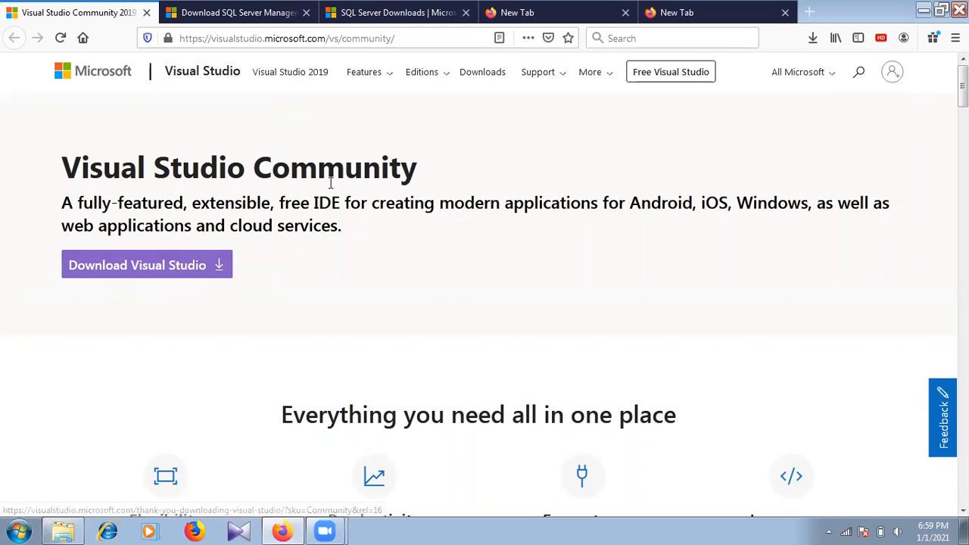
drag(427, 179, 62, 168)
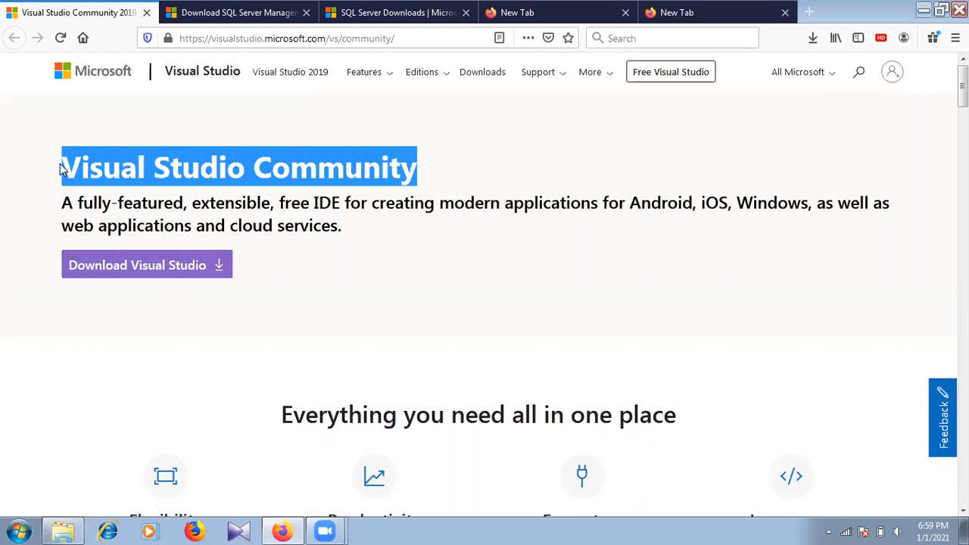
click(516, 275)
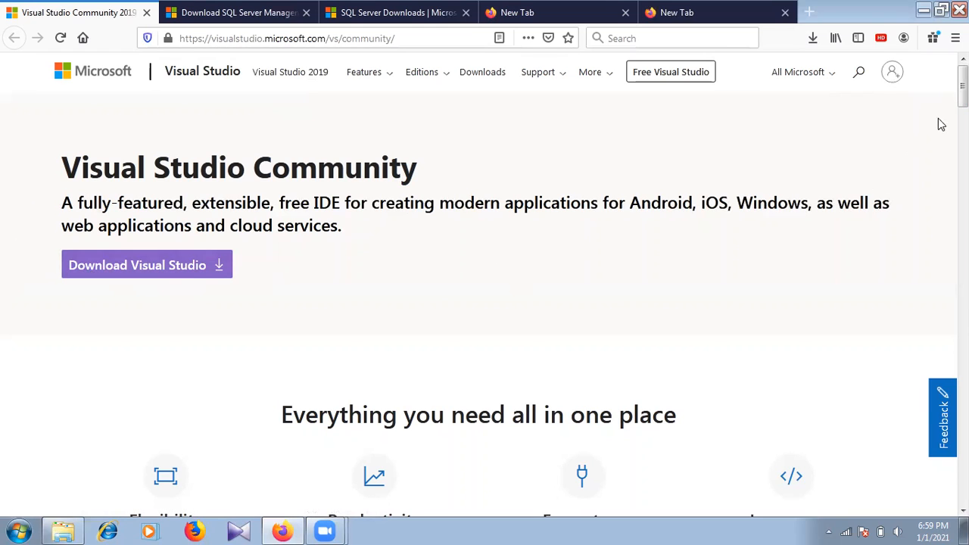
Step: Examine the Visual Studio Community page's feature sections, including supported languages, modular installation, coding tools and advanced debugging
scroll(484, 303, down, 5)
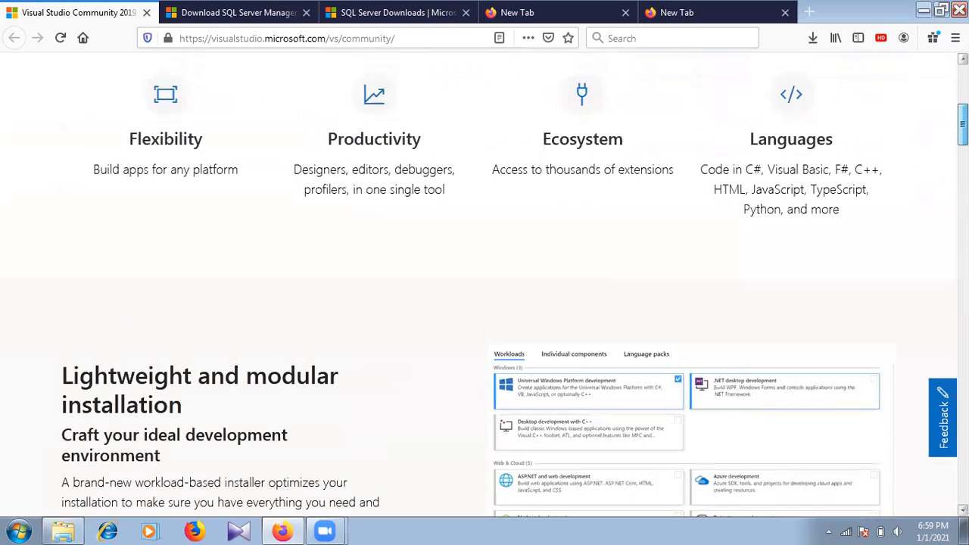
scroll(485, 303, down, 10)
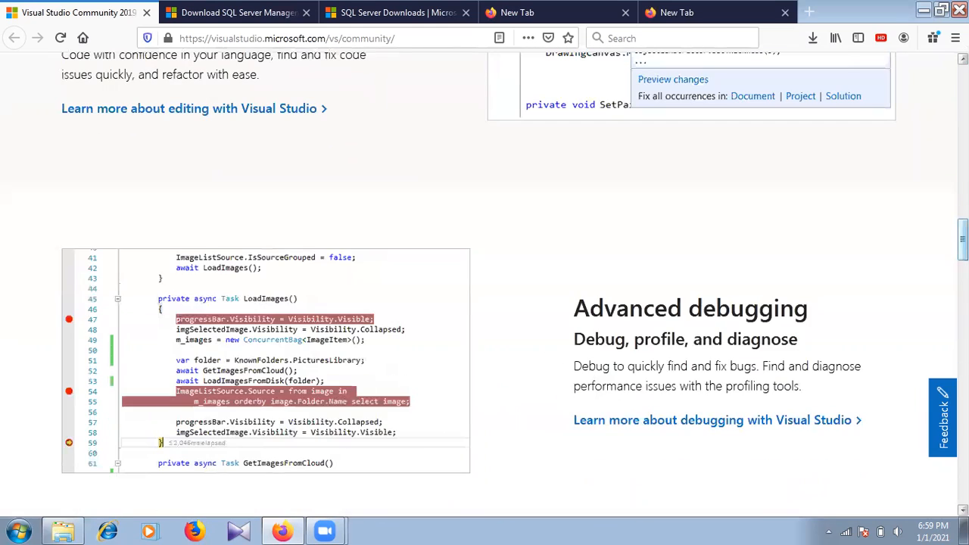
scroll(485, 303, down, 8)
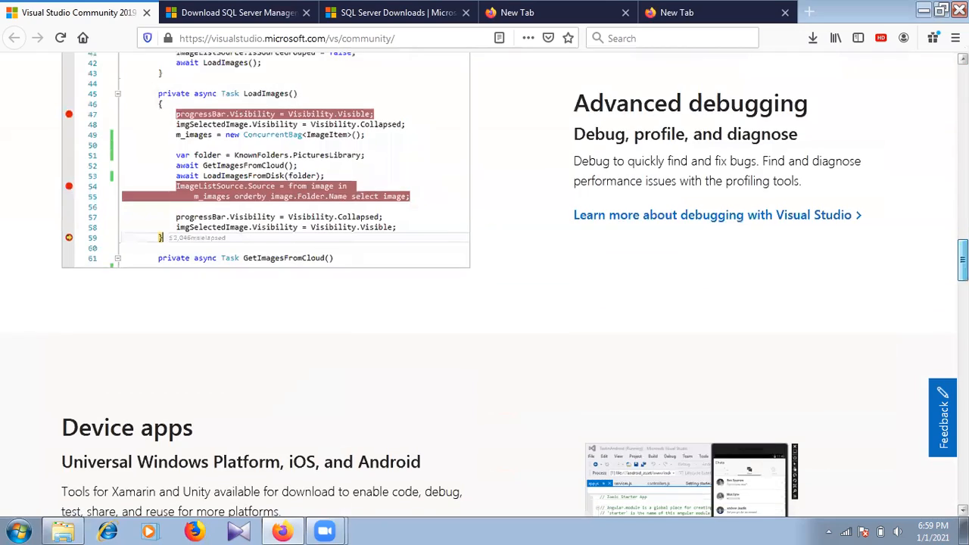
scroll(484, 303, up, 6)
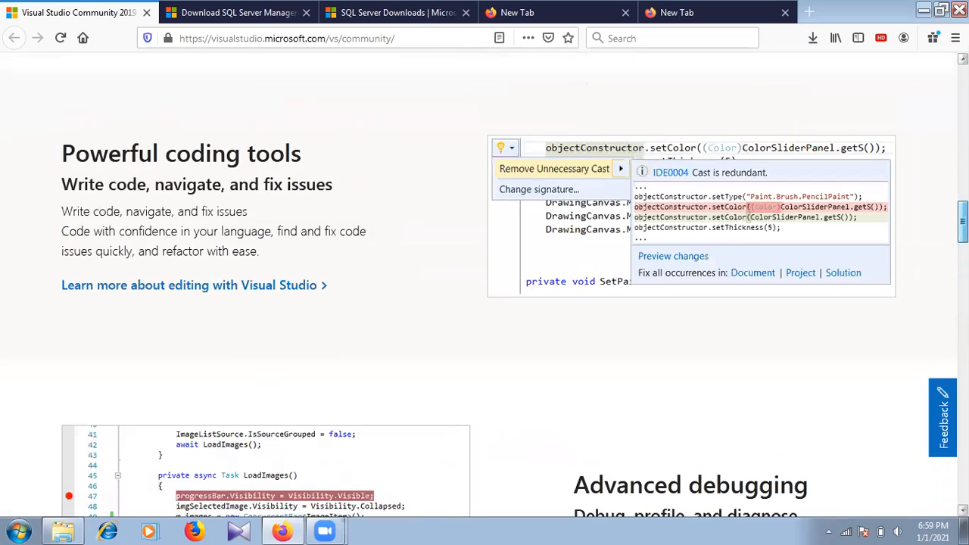
scroll(485, 303, up, 5)
scroll(484, 302, down, 12)
scroll(485, 303, up, 6)
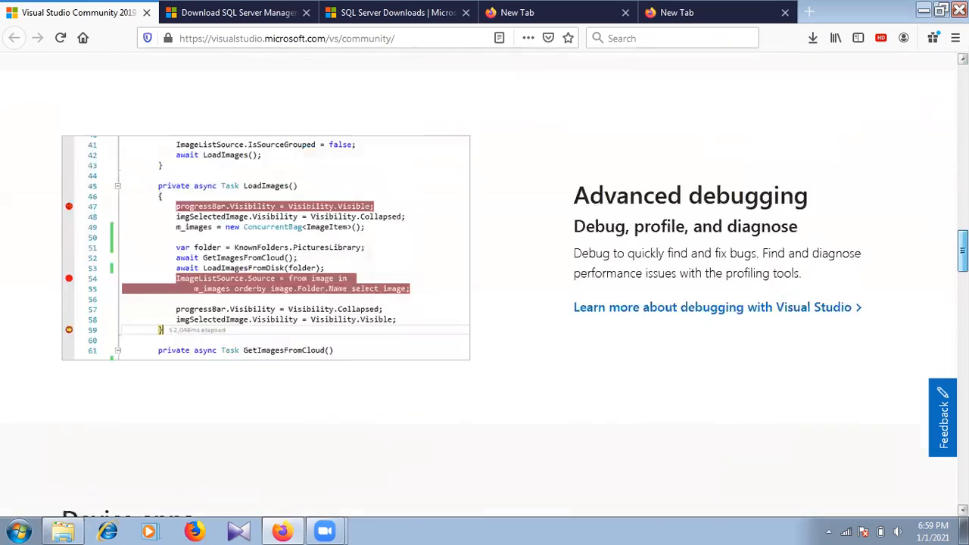
scroll(484, 302, up, 3)
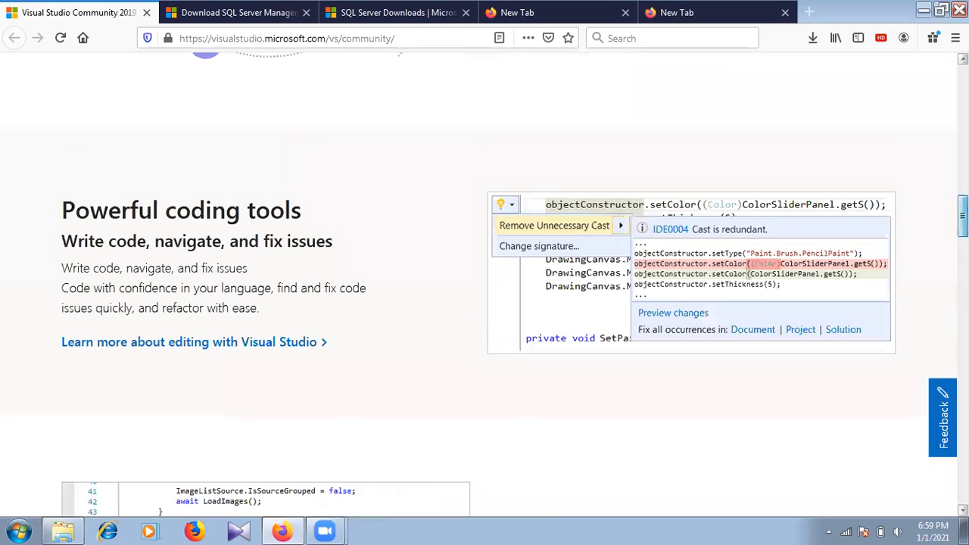
scroll(485, 302, down, 9)
scroll(485, 303, up, 6)
scroll(485, 303, down, 5)
scroll(484, 303, up, 15)
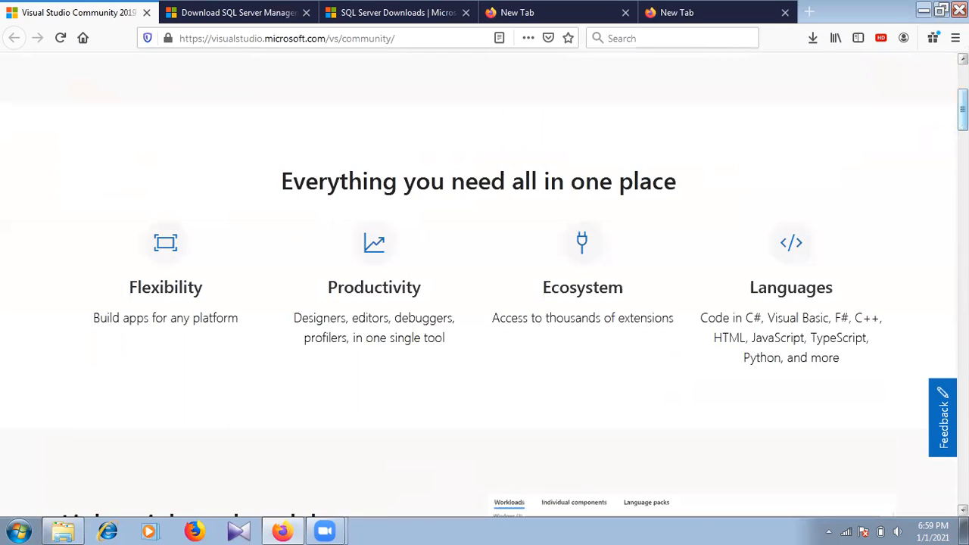
scroll(485, 302, up, 5)
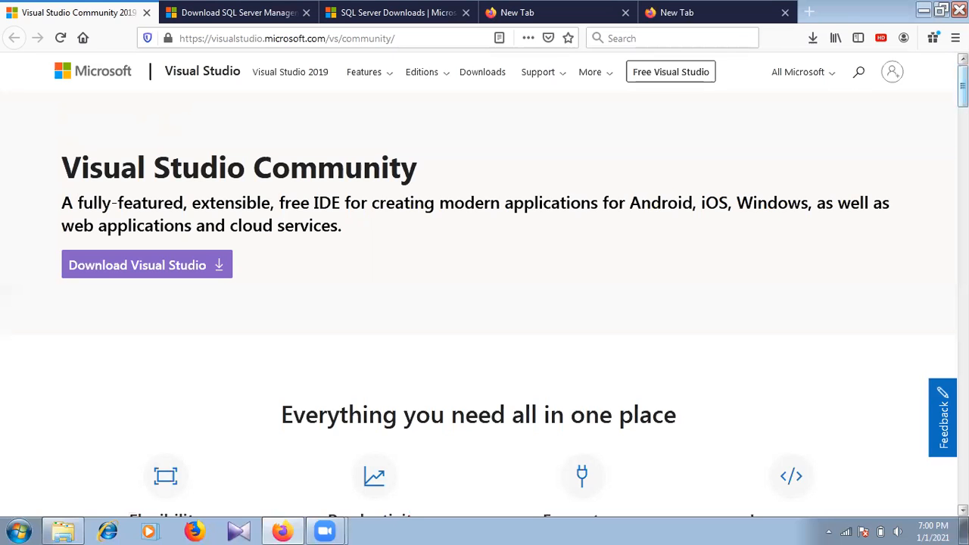
scroll(484, 284, down, 5)
scroll(485, 284, up, 5)
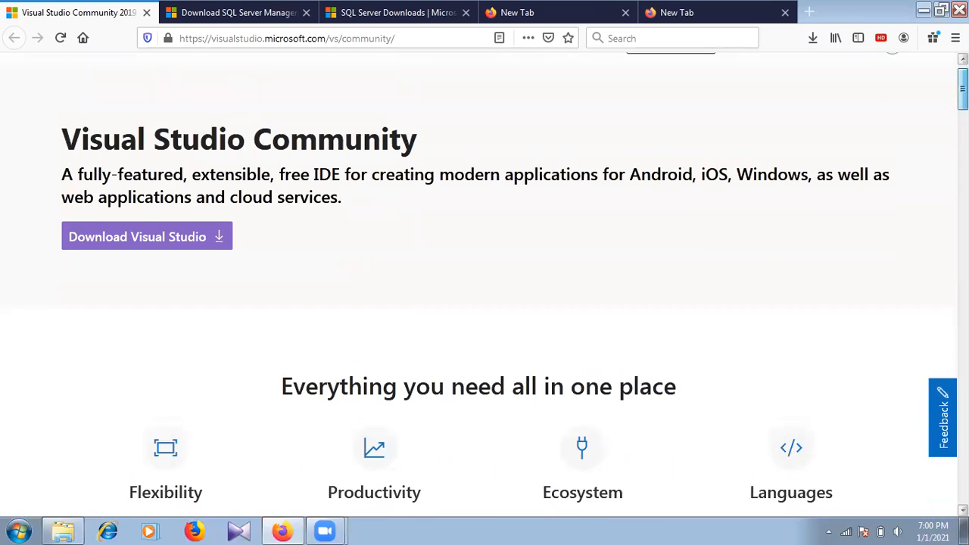
scroll(774, 181, up, 1)
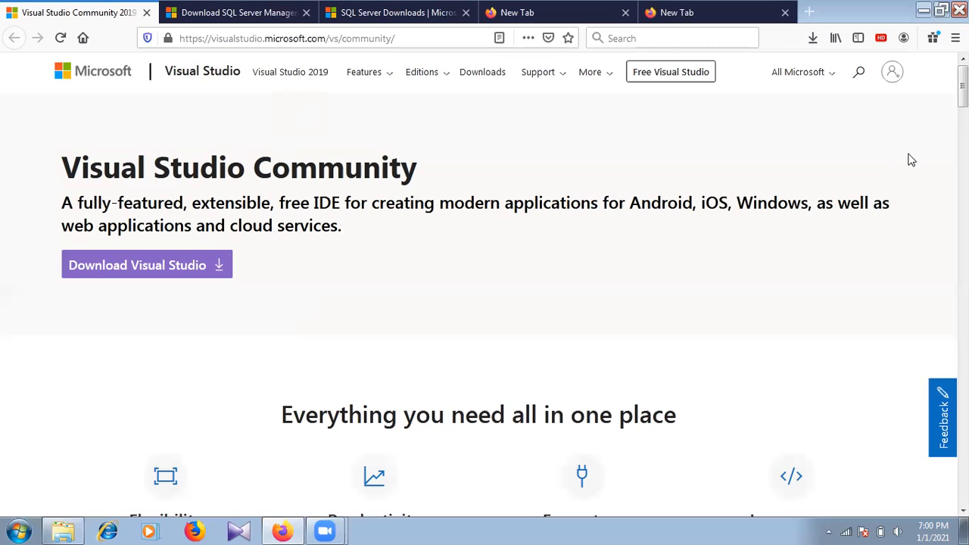
Step: Review the Community, Professional and Enterprise 2019 download options near the end of the Visual Studio page
drag(963, 86, 963, 467)
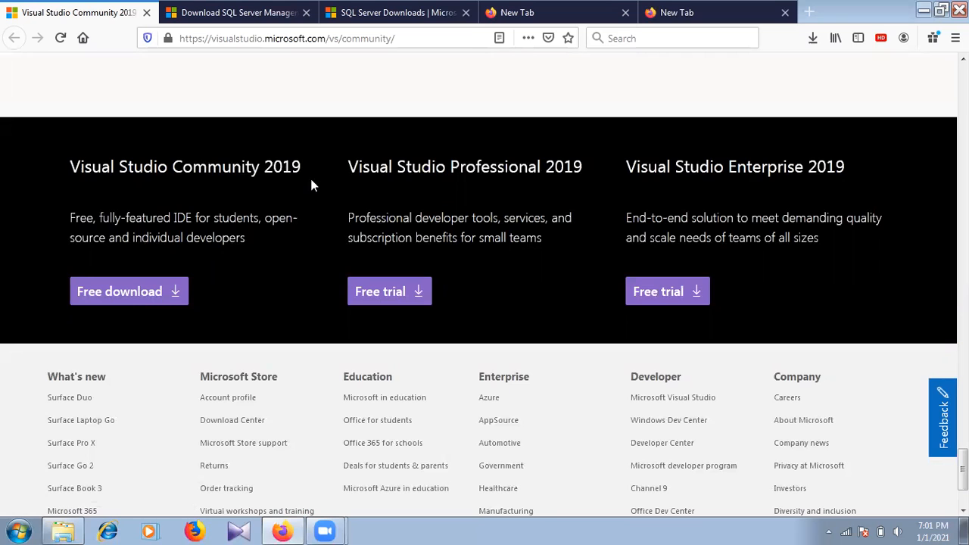
drag(312, 165, 52, 147)
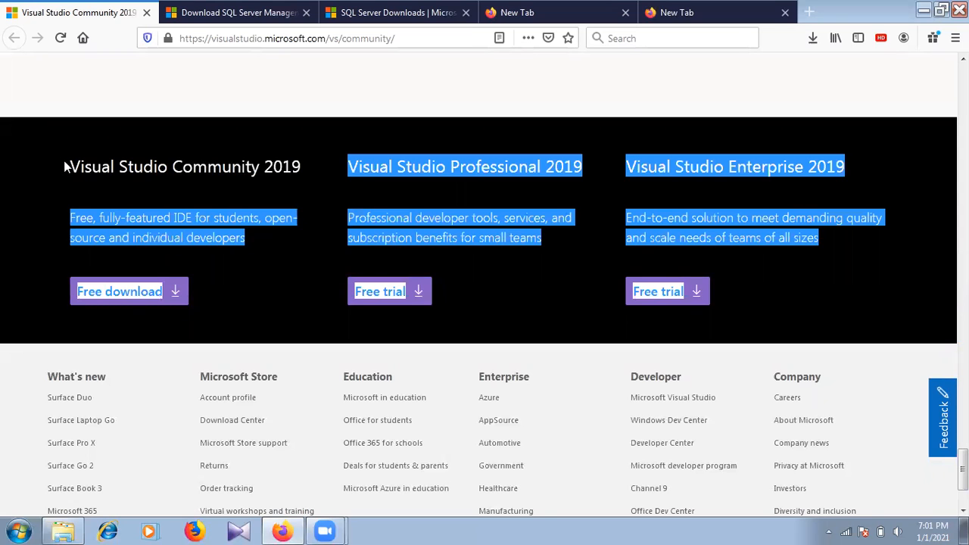
click(264, 131)
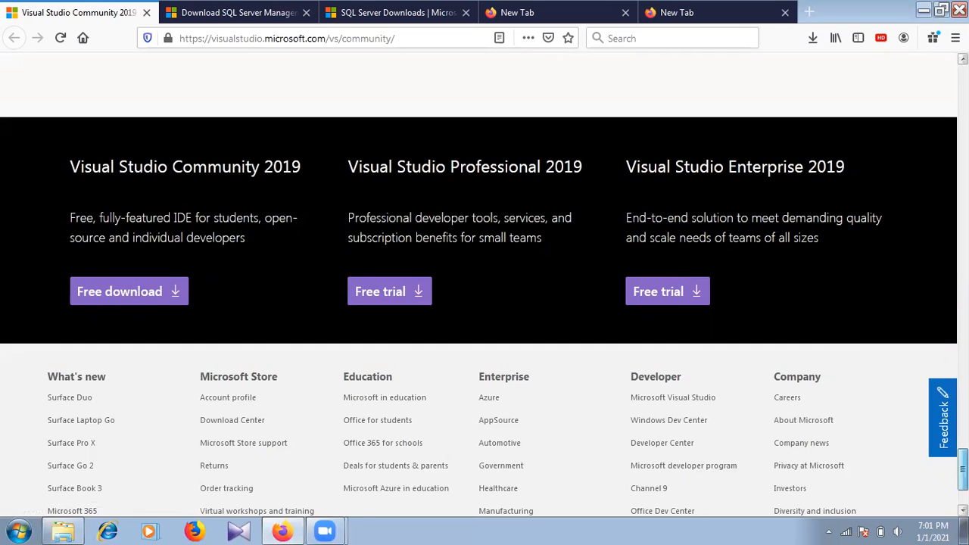
drag(963, 470, 962, 85)
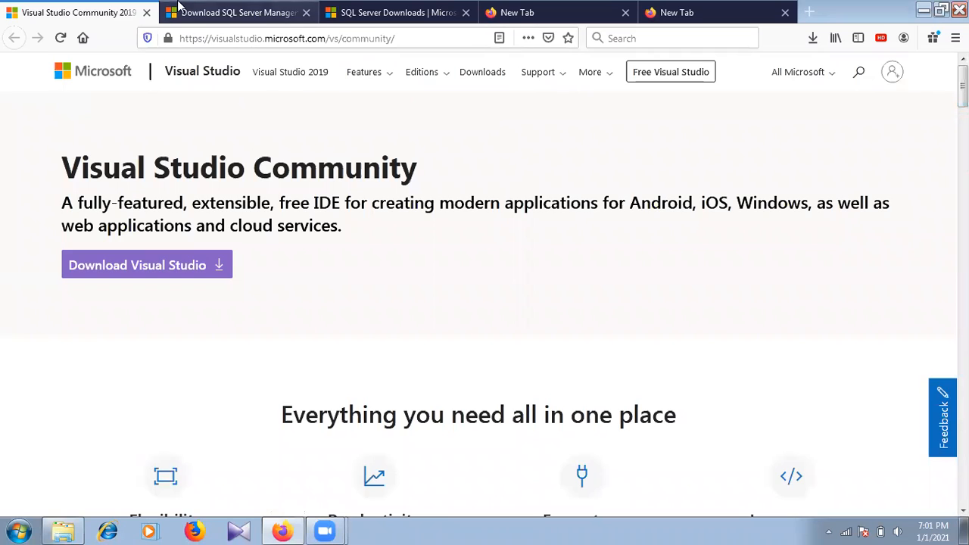
Step: Bring up the already open SQL Server Management Studio download article and highlight its title
click(179, 8)
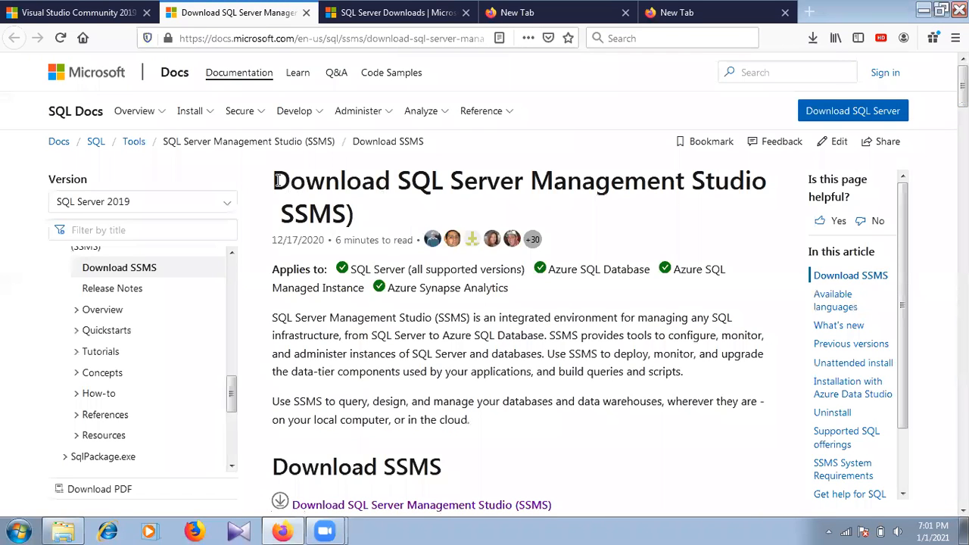
drag(275, 176, 584, 184)
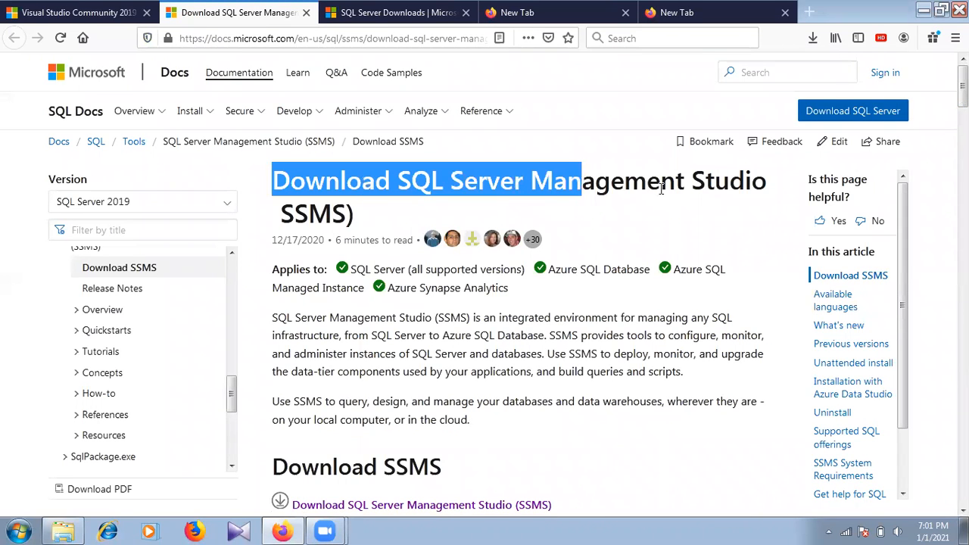
click(662, 188)
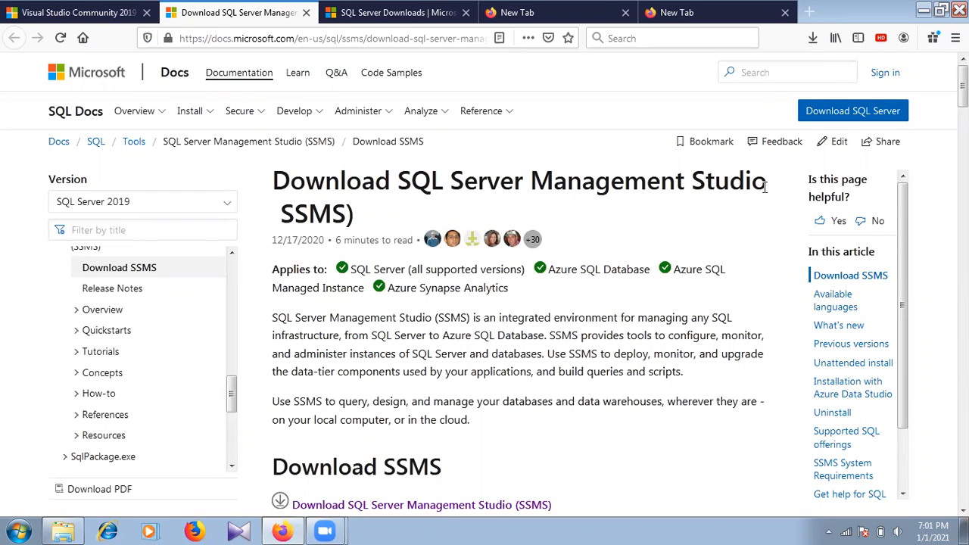
drag(372, 212, 274, 180)
click(379, 225)
drag(359, 220, 242, 184)
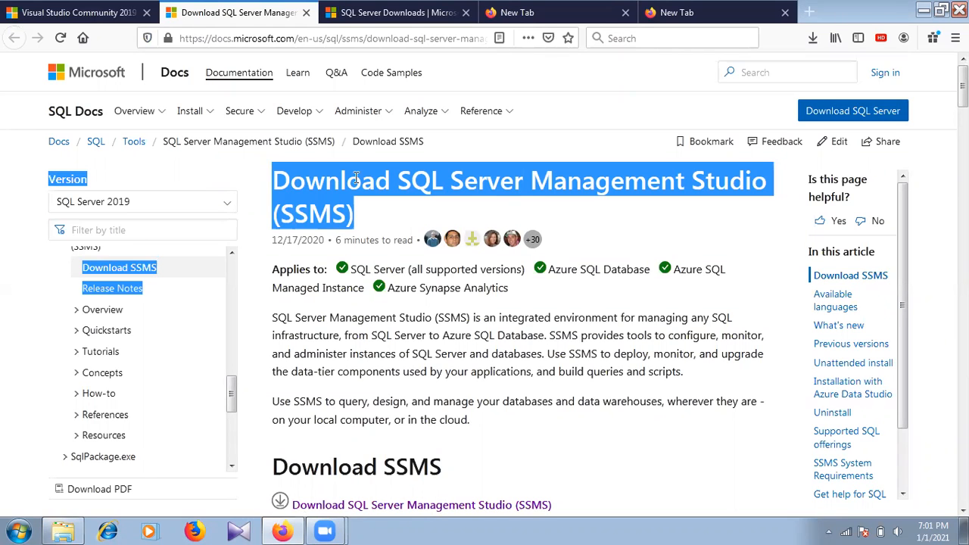
click(379, 214)
drag(356, 215, 263, 172)
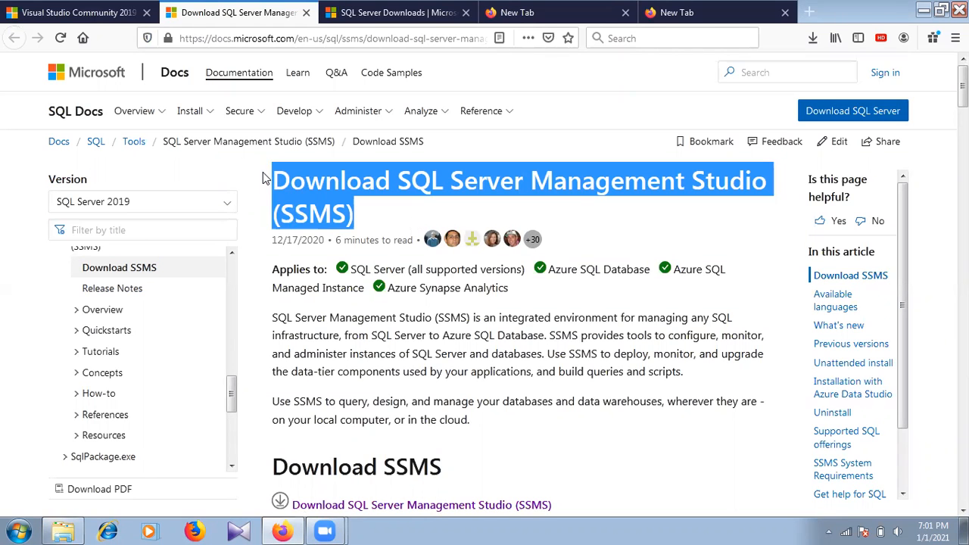
click(409, 225)
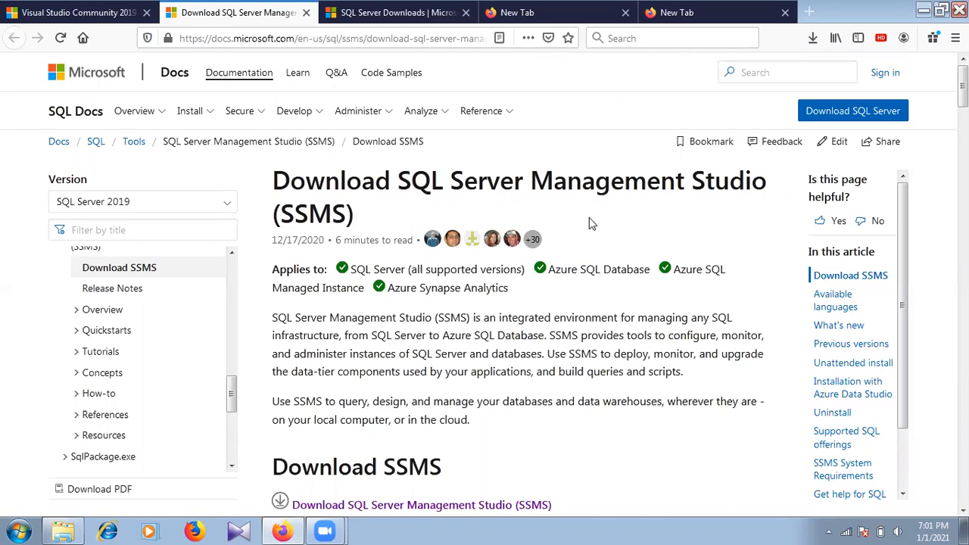
drag(356, 215, 266, 178)
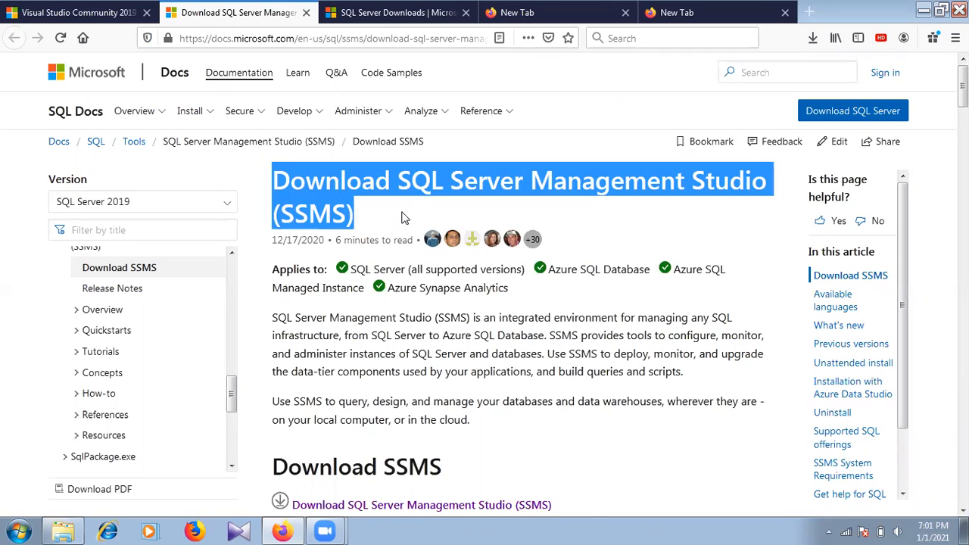
click(357, 218)
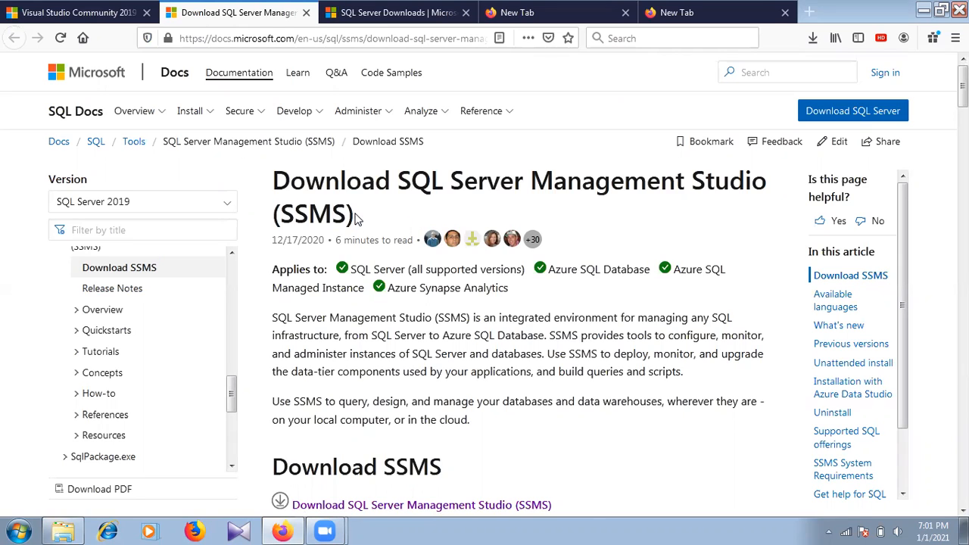
drag(358, 218, 252, 174)
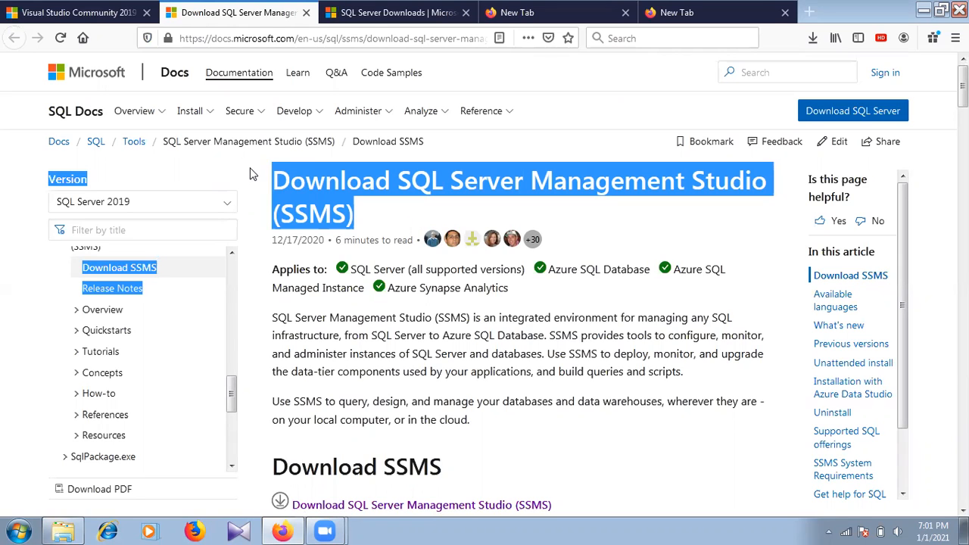
click(334, 200)
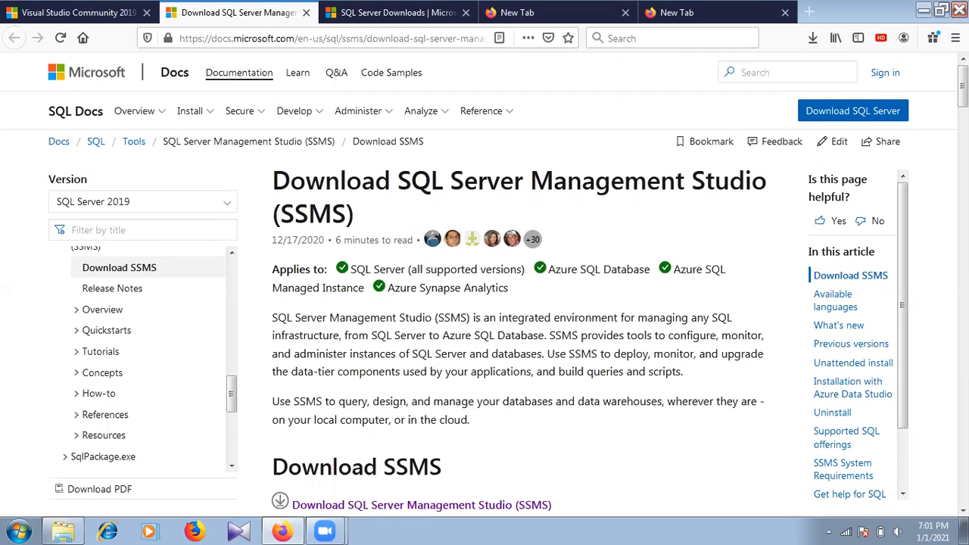
Step: Examine the SSMS article's release details, available languages, what's new and previous versions sections
scroll(522, 280, down, 5)
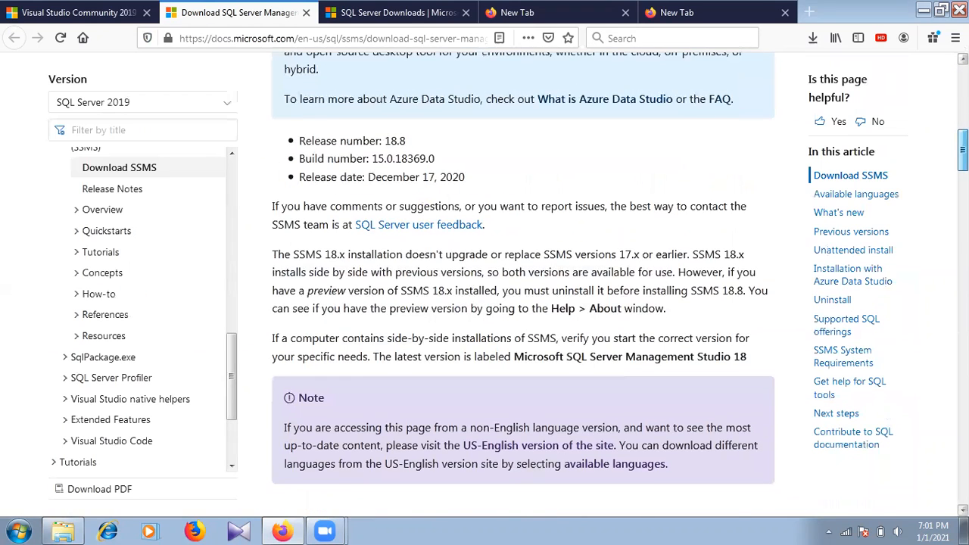
scroll(535, 118, up, 6)
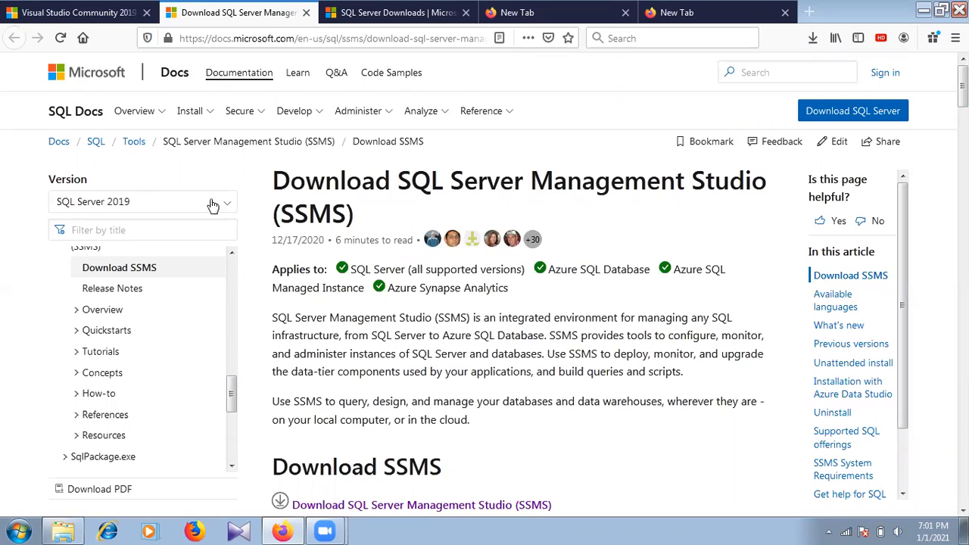
drag(373, 216, 288, 181)
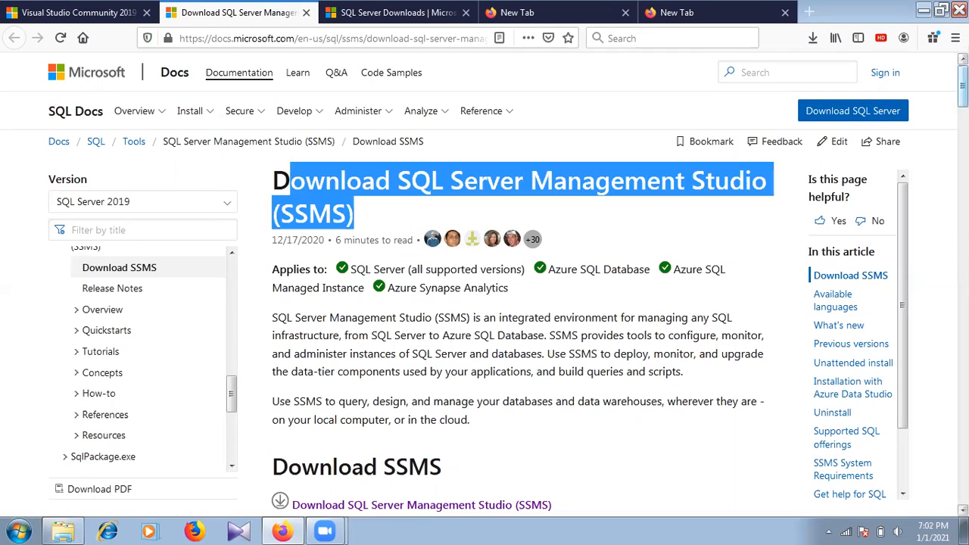
scroll(484, 287, down, 5)
scroll(522, 288, down, 3)
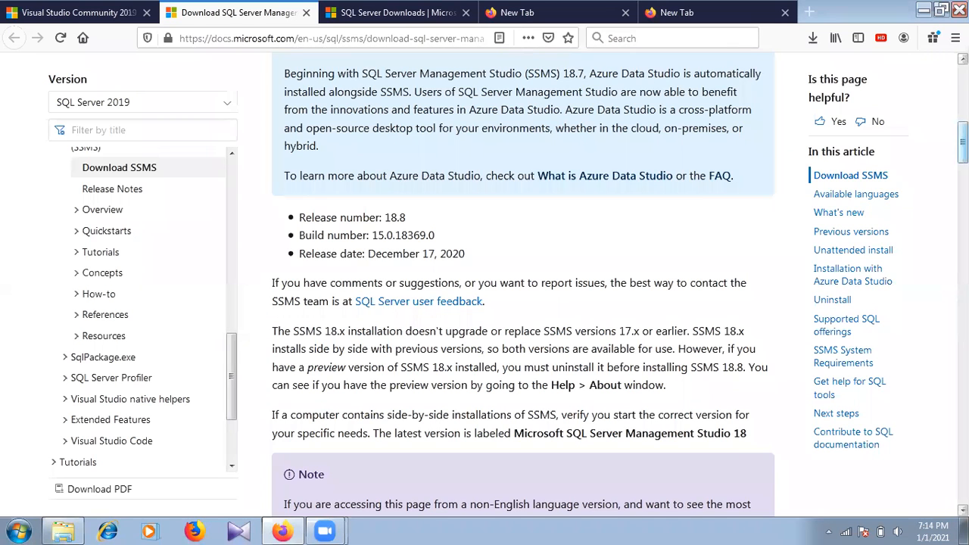
scroll(962, 144, down, 7)
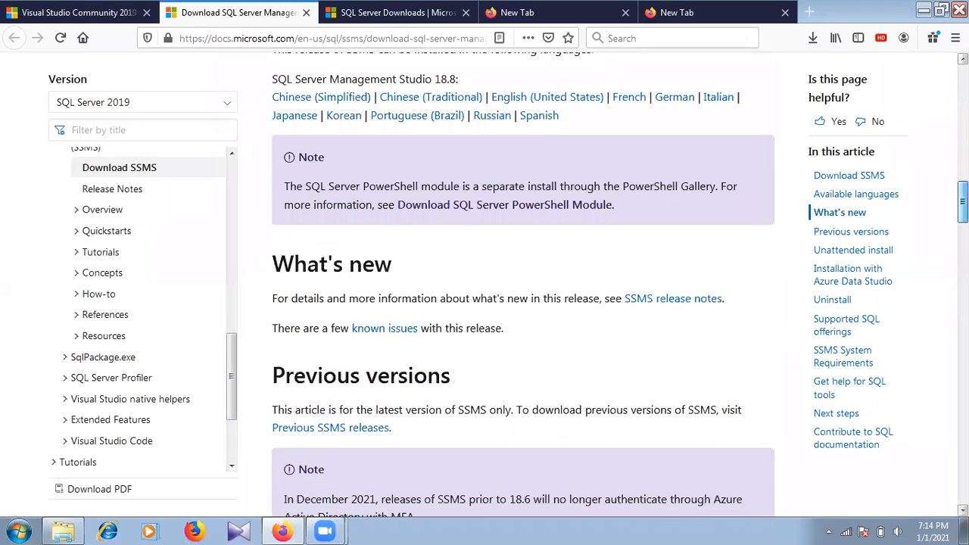
scroll(523, 288, up, 6)
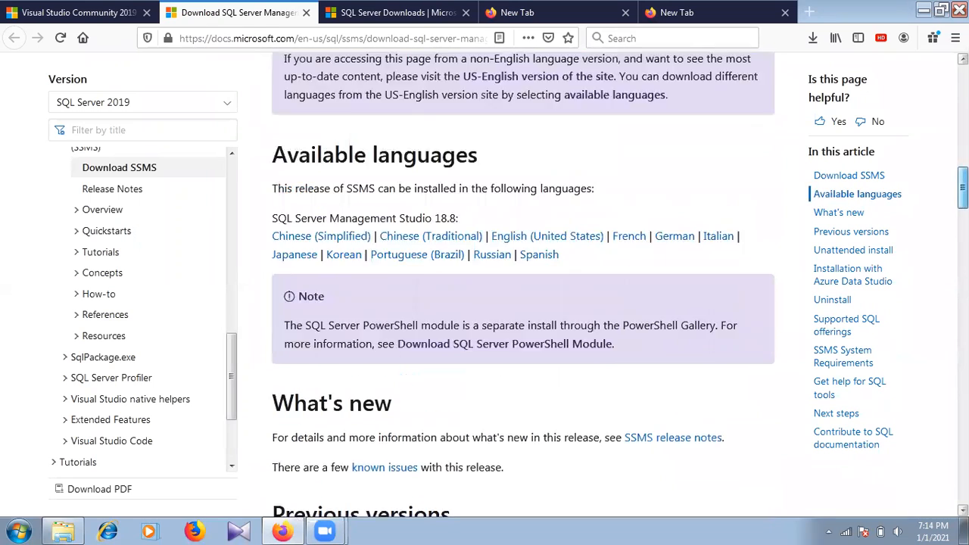
Step: Examine the SSMS article's Unattended install and Installation with Azure Data Studio sections
scroll(522, 288, up, 4)
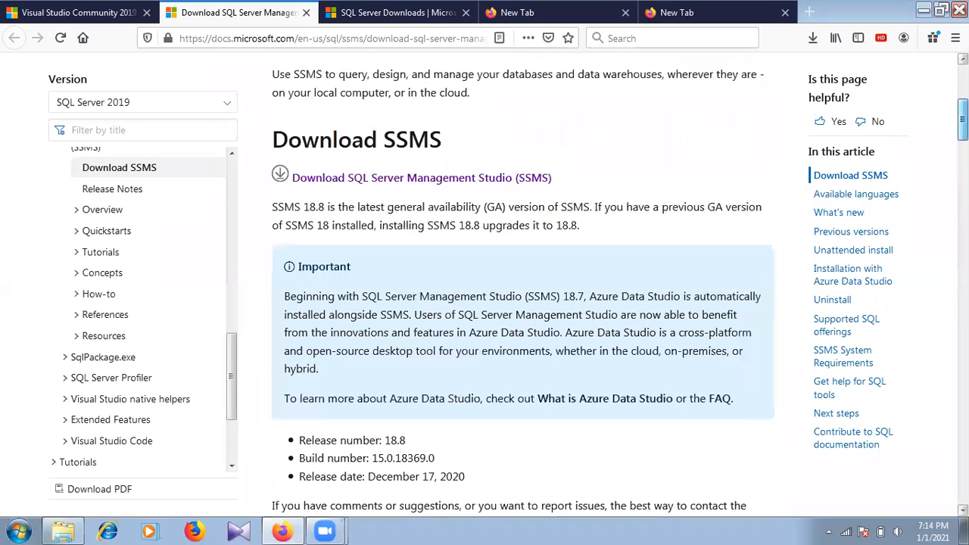
scroll(523, 288, down, 10)
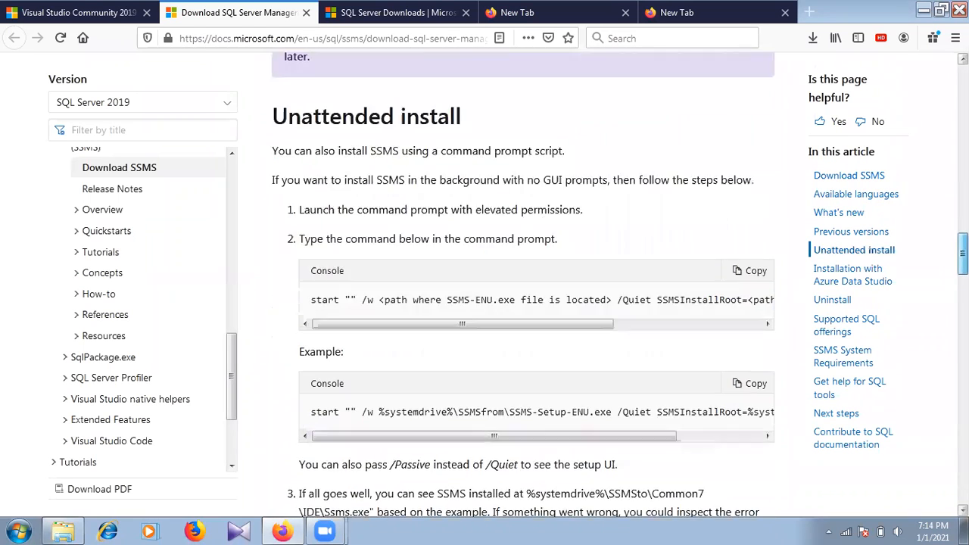
scroll(522, 288, down, 1)
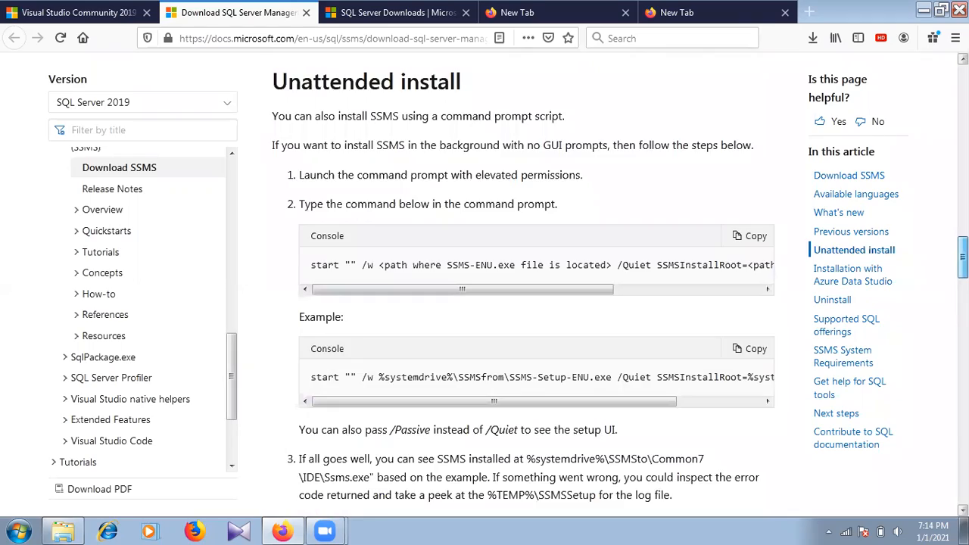
scroll(523, 288, down, 7)
scroll(523, 288, down, 8)
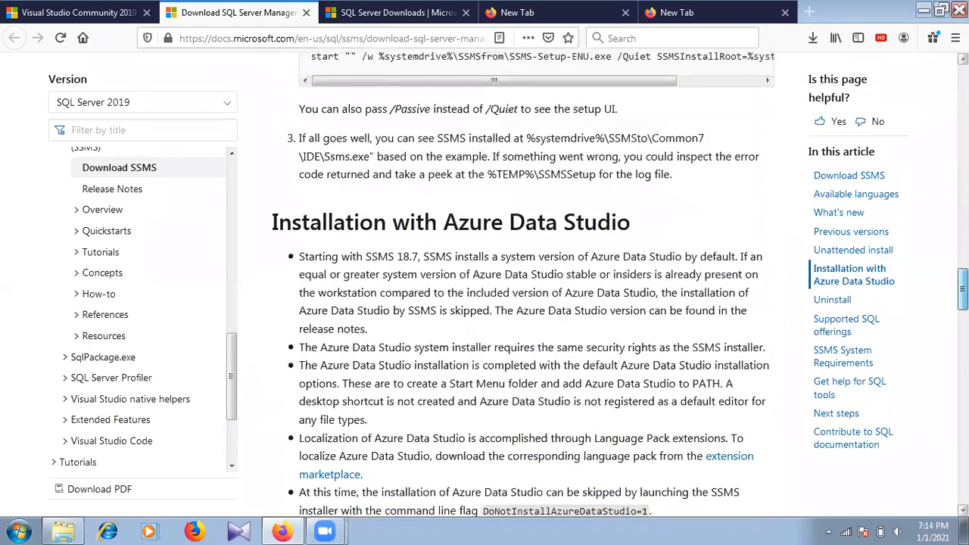
Step: Examine the SSMS System Requirements, including supported operating systems and hardware, and the Supported SQL offerings section
scroll(522, 288, down, 11)
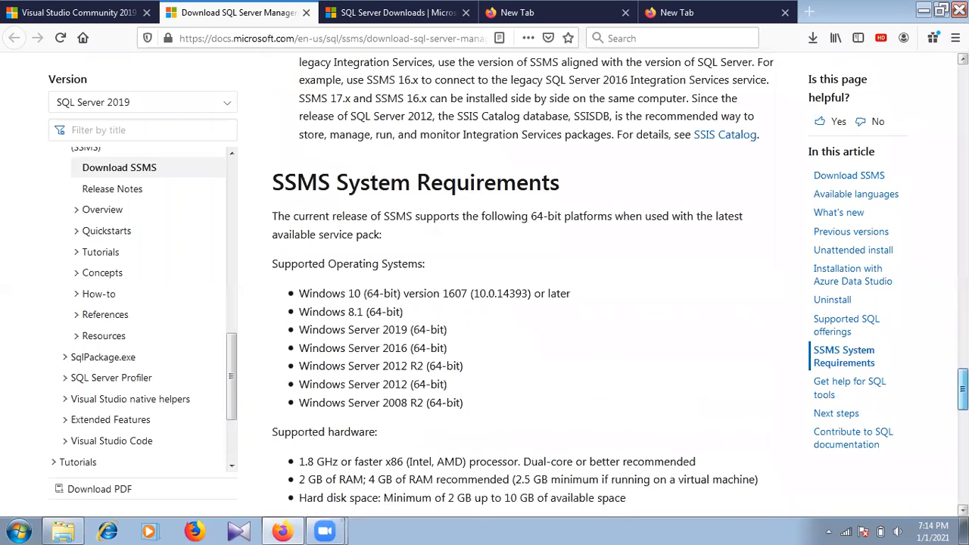
scroll(597, 363, down, 1)
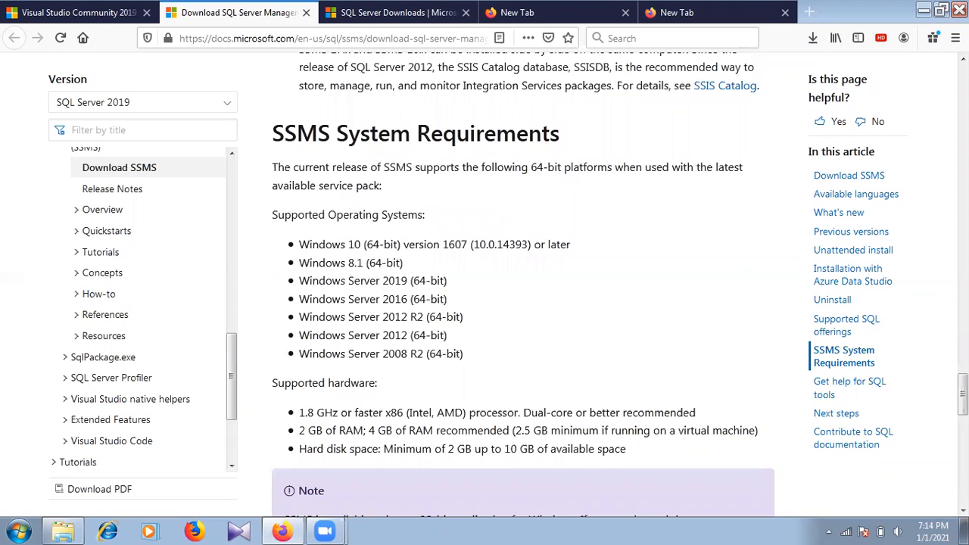
scroll(963, 363, up, 6)
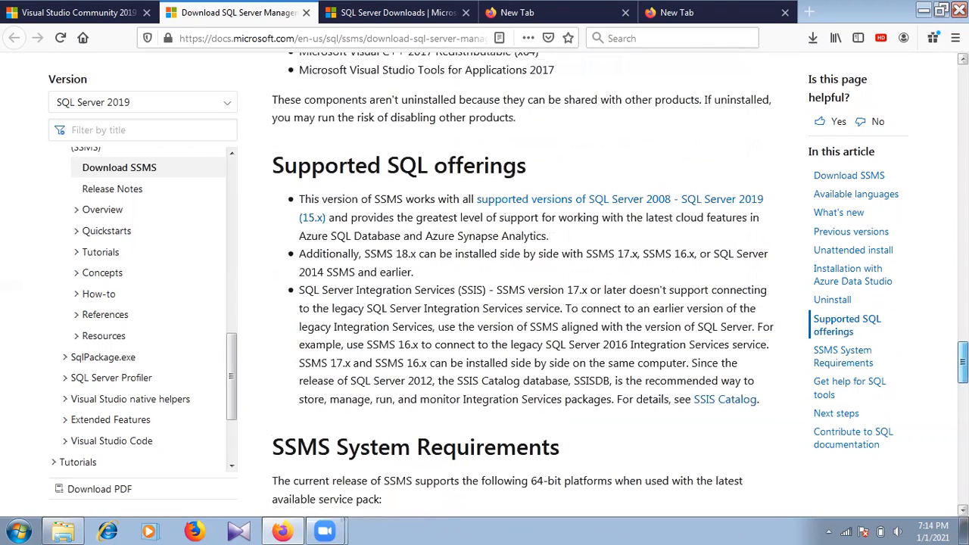
scroll(523, 281, down, 5)
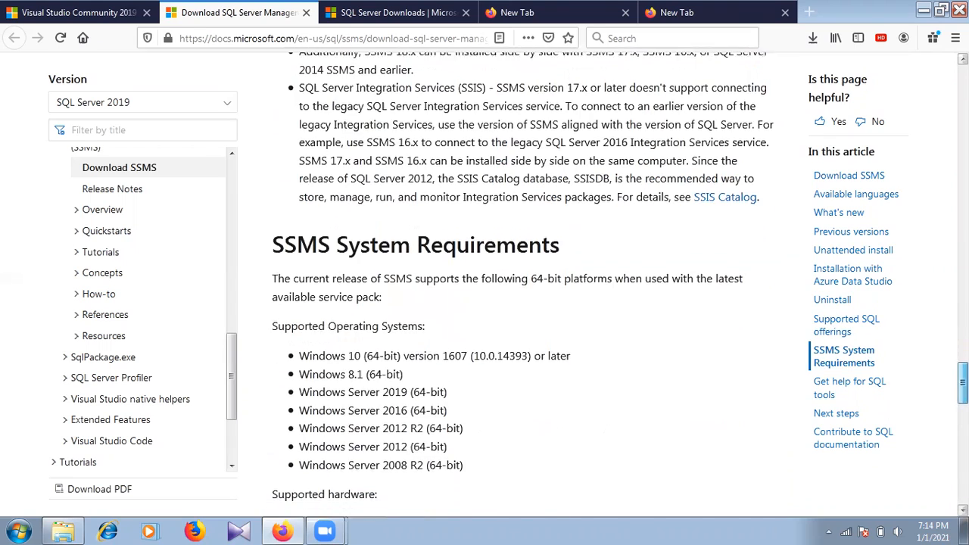
scroll(522, 285, down, 1)
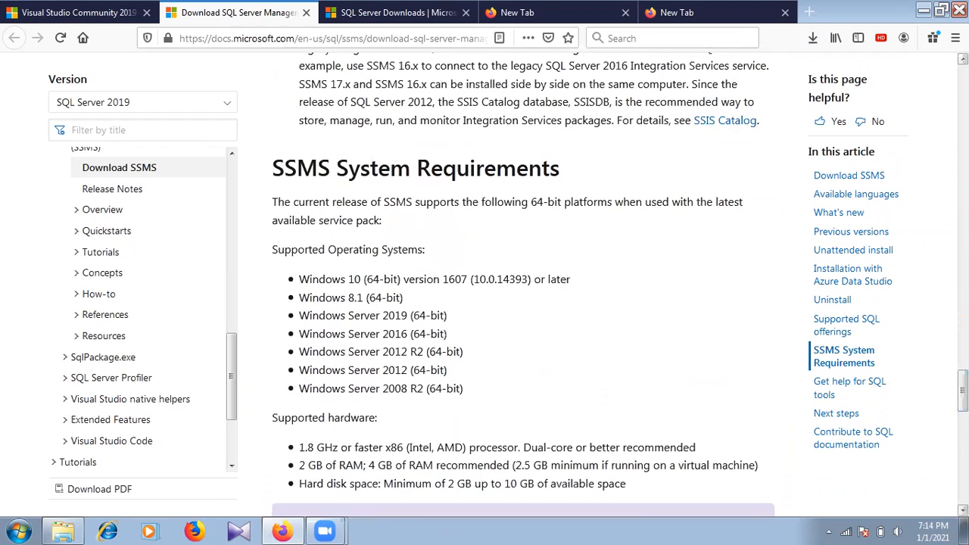
scroll(523, 284, up, 8)
scroll(522, 285, down, 1)
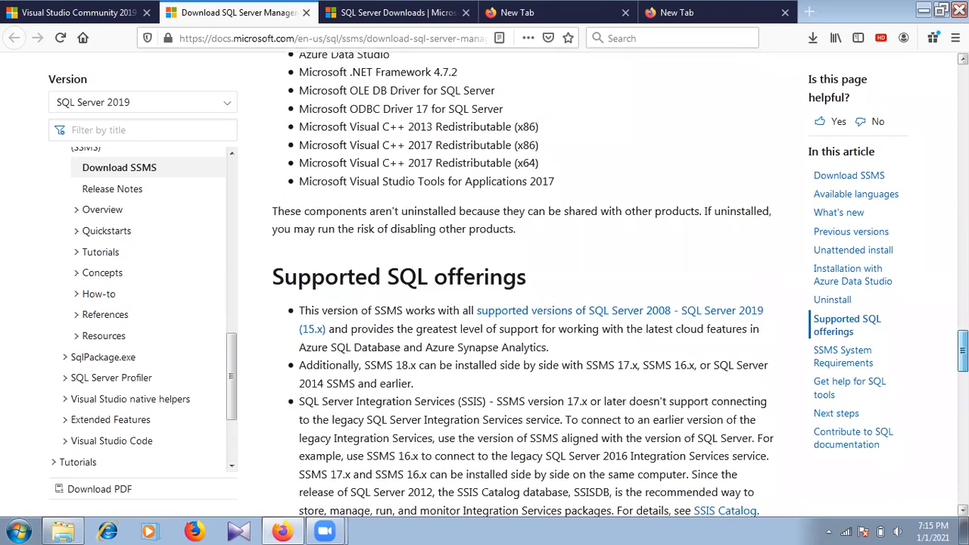
Step: Look back over the SSMS article up to its introduction and clear the highlight on its title
scroll(522, 285, up, 8)
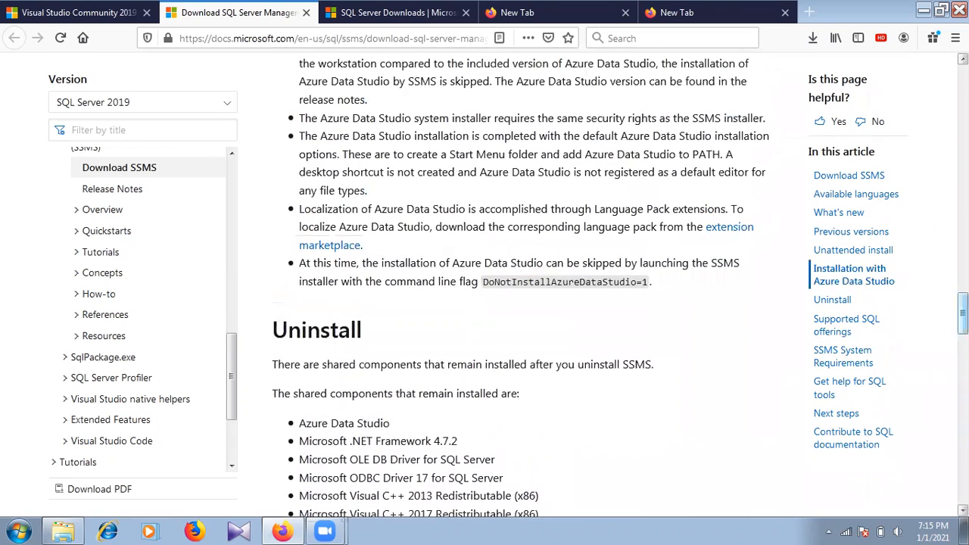
scroll(522, 285, up, 15)
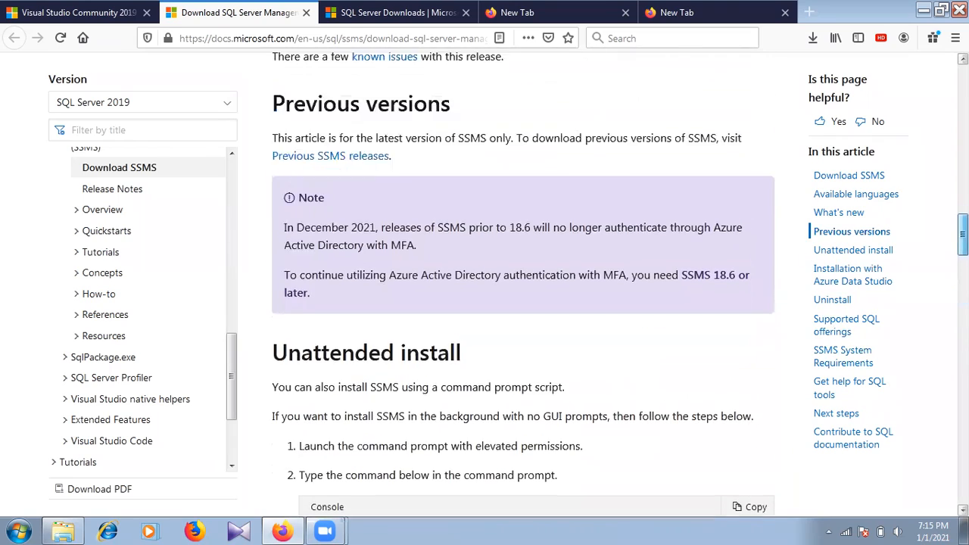
scroll(522, 285, up, 14)
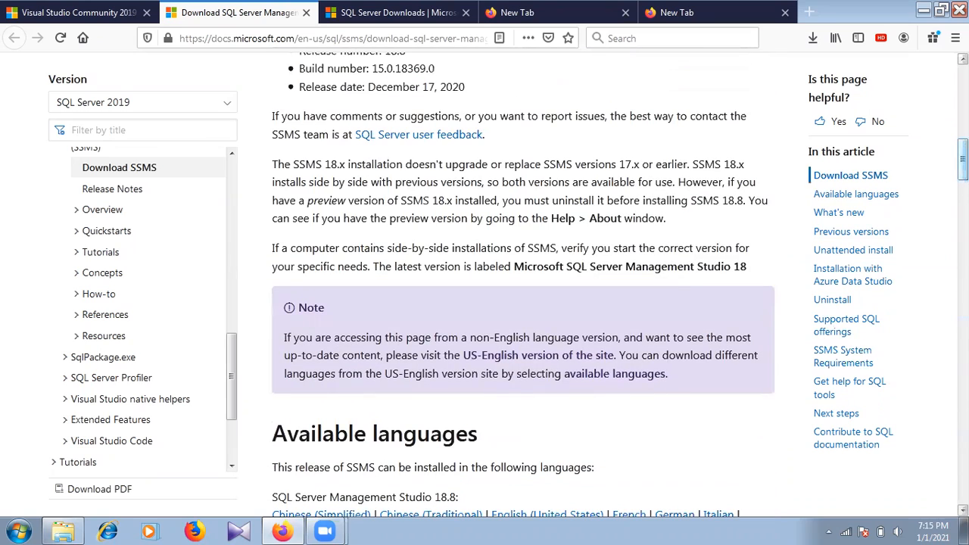
scroll(523, 288, up, 6)
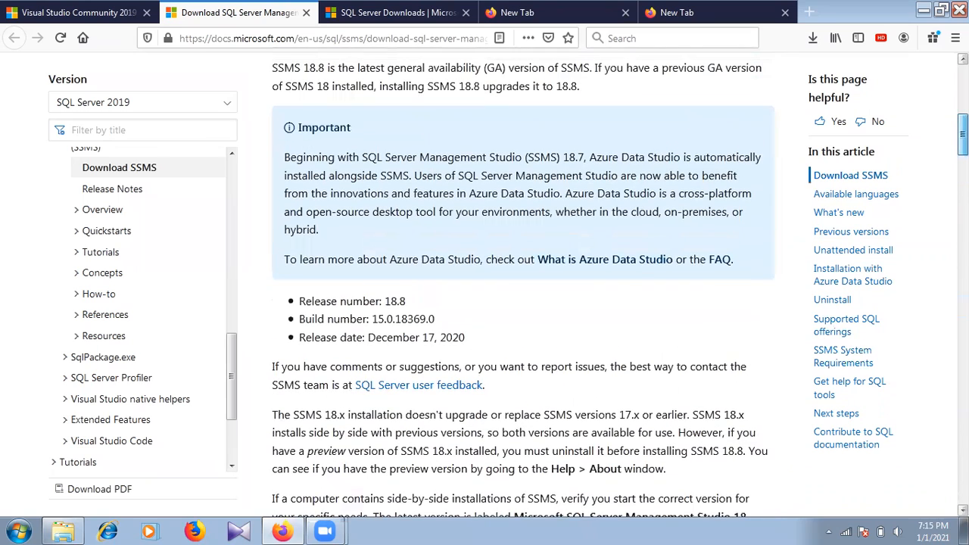
scroll(523, 288, up, 4)
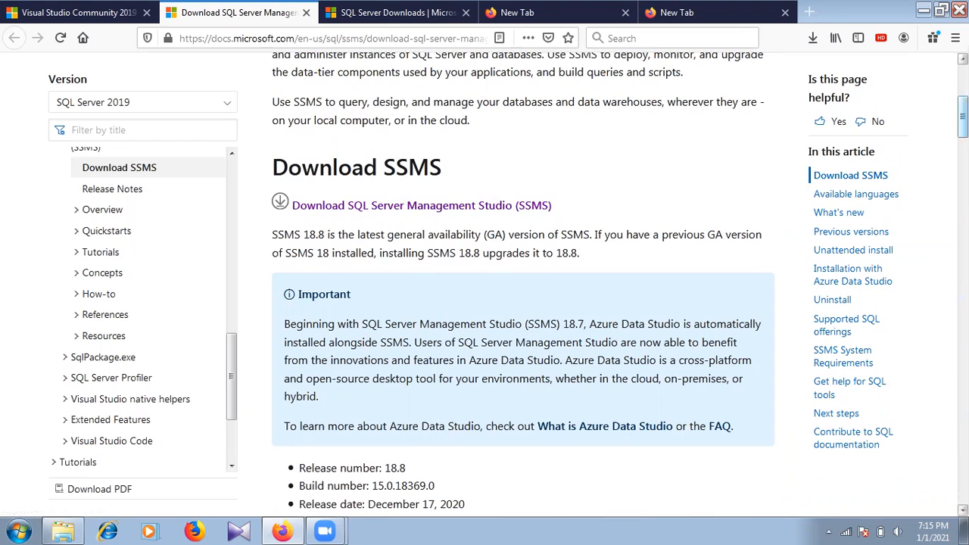
scroll(485, 303, up, 4)
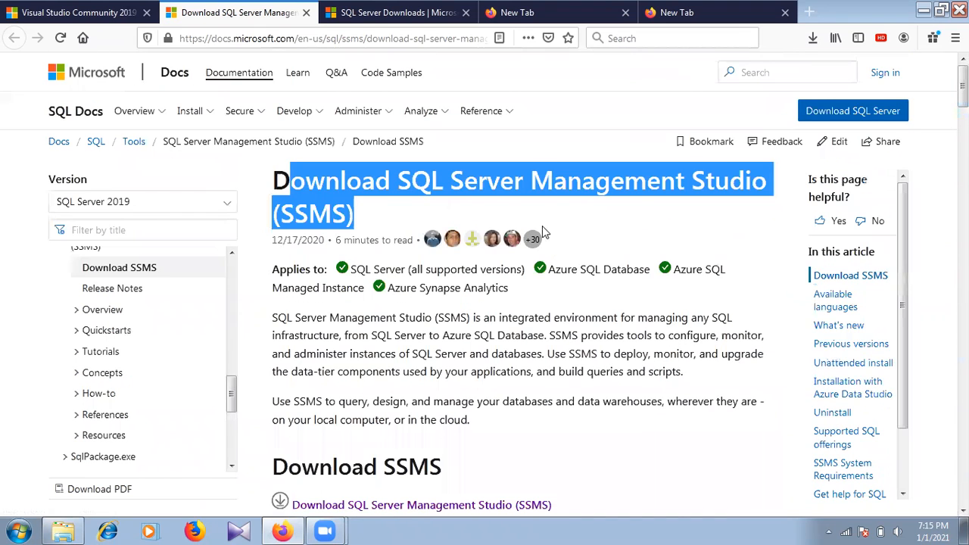
click(576, 231)
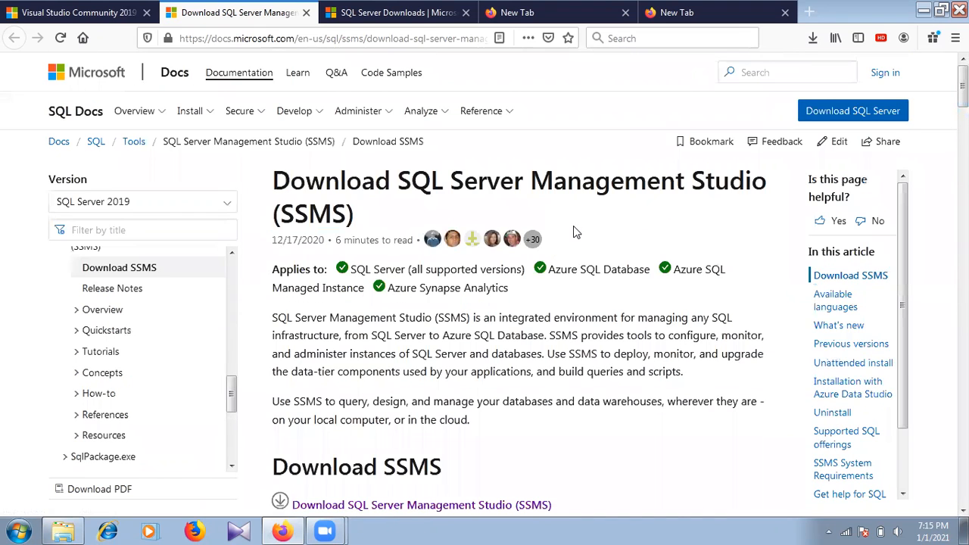
Step: Bring up the already open SQL Server Downloads page and review its free Developer and Express editions
click(343, 17)
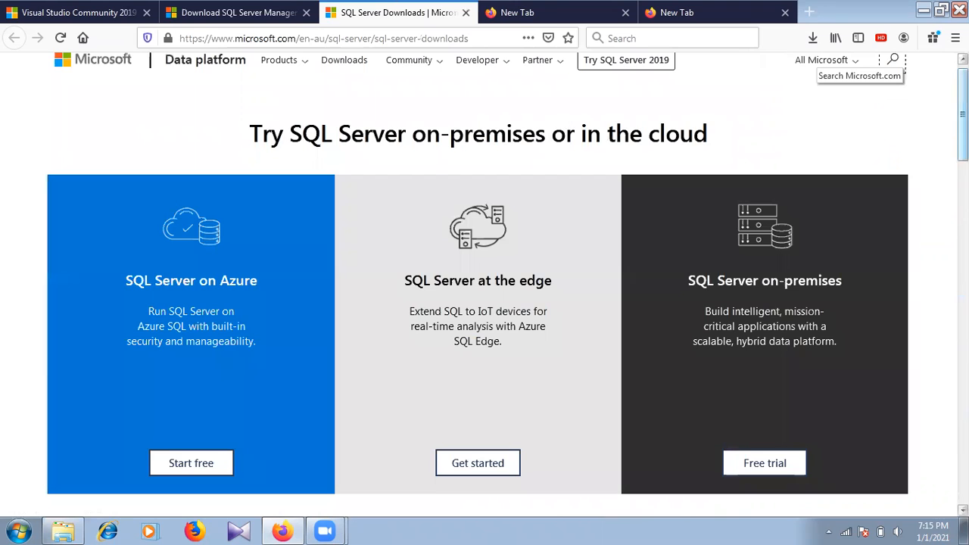
scroll(787, 148, up, 1)
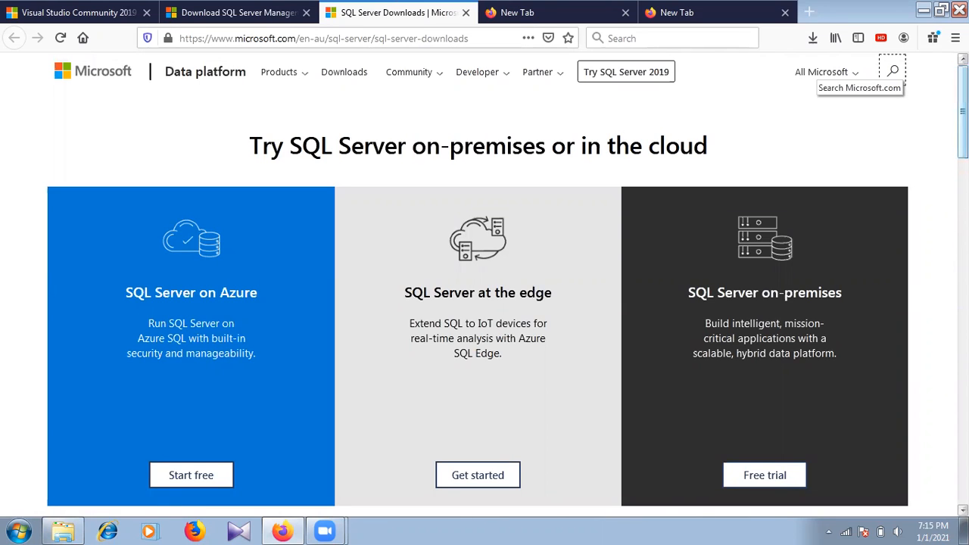
scroll(485, 277, down, 10)
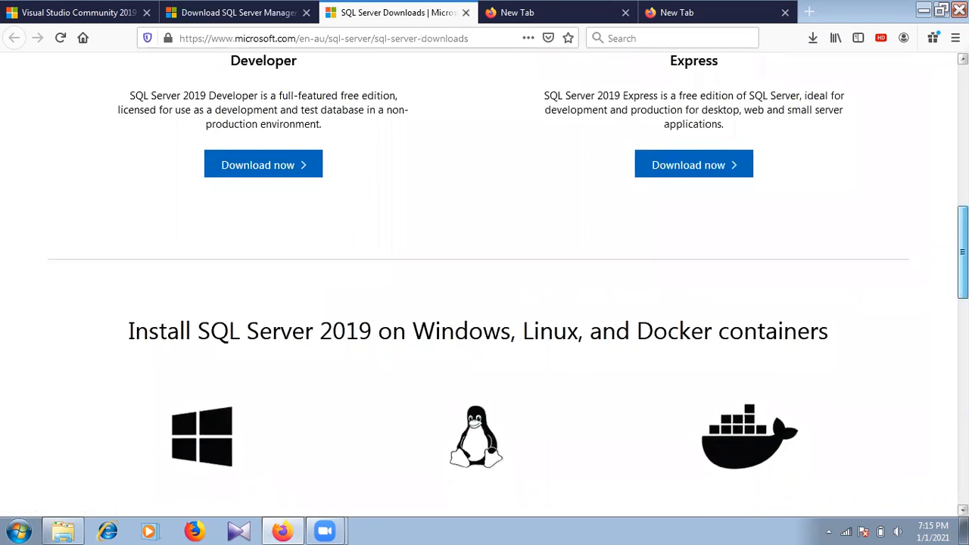
scroll(485, 288, up, 3)
scroll(485, 287, up, 2)
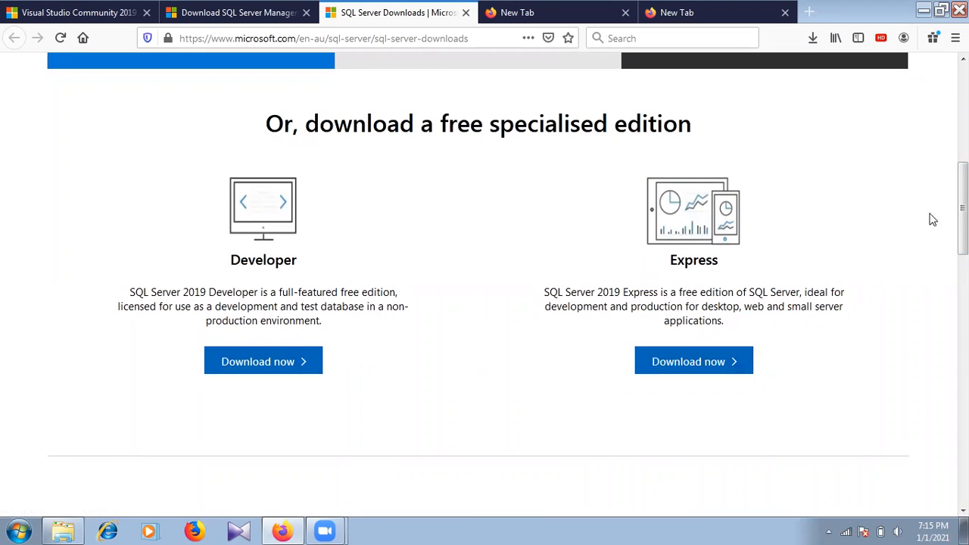
scroll(962, 212, up, 3)
scroll(484, 288, down, 3)
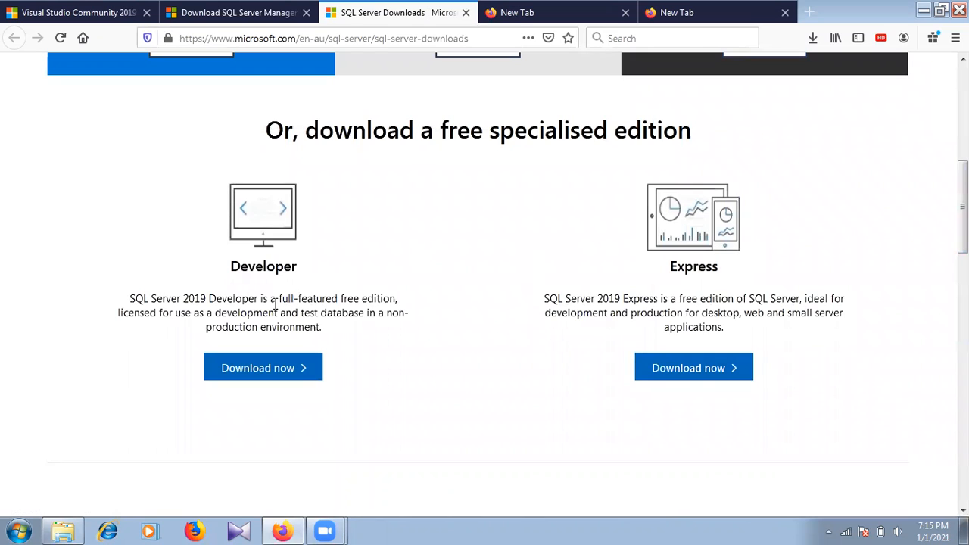
Step: Highlight the "full-featured free edition" wording in the Developer description, followed by the Express edition's heading
drag(277, 299, 384, 292)
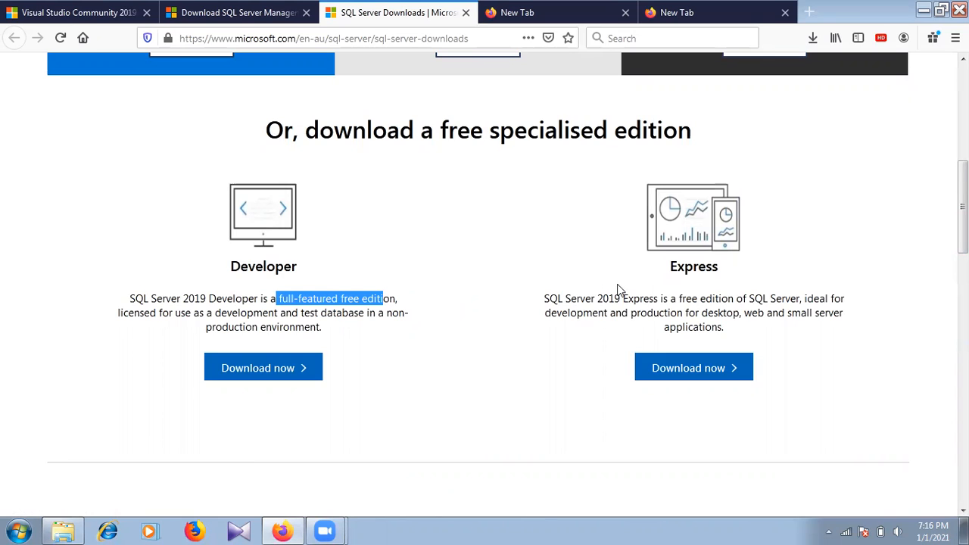
click(670, 271)
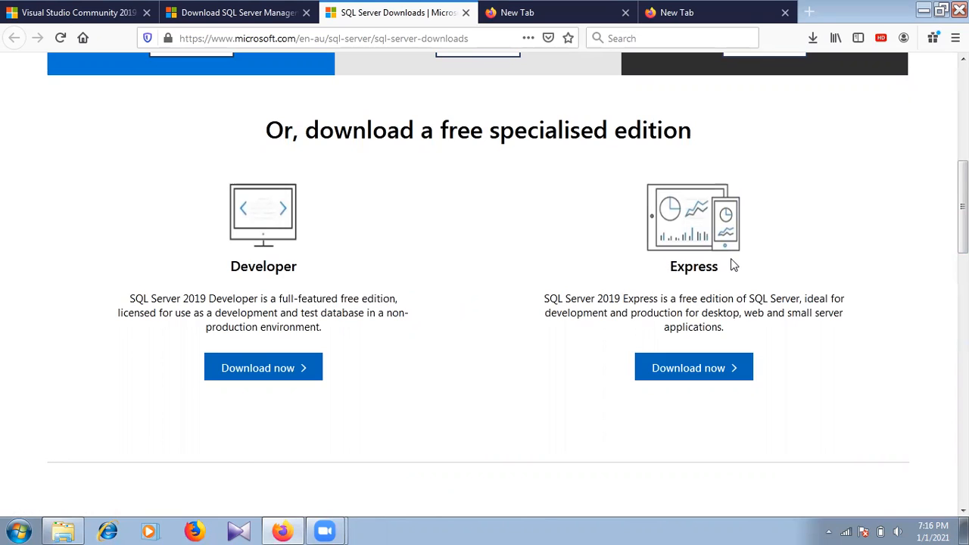
drag(730, 261, 671, 266)
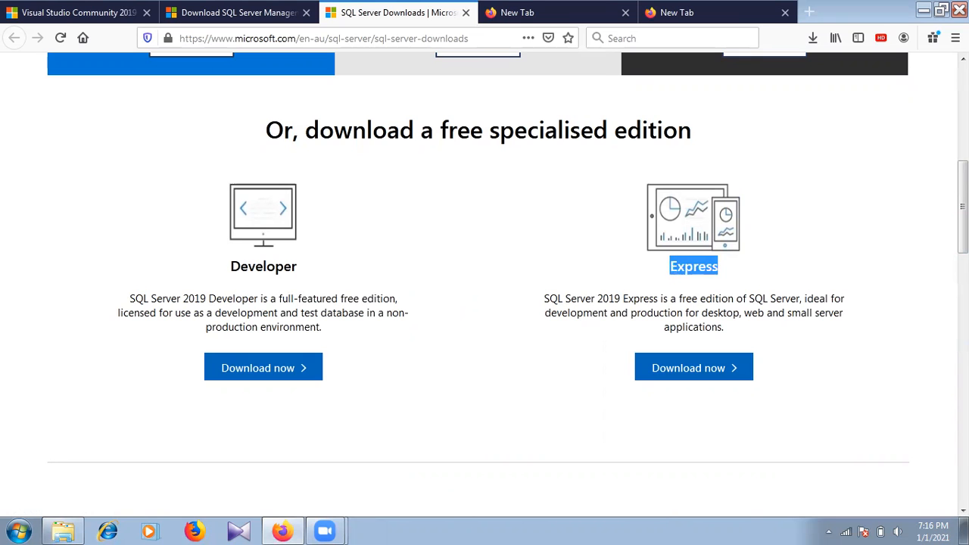
Step: Review the Windows, Linux and Docker installation options and the SQL Server tools and connectors links
drag(963, 207, 963, 319)
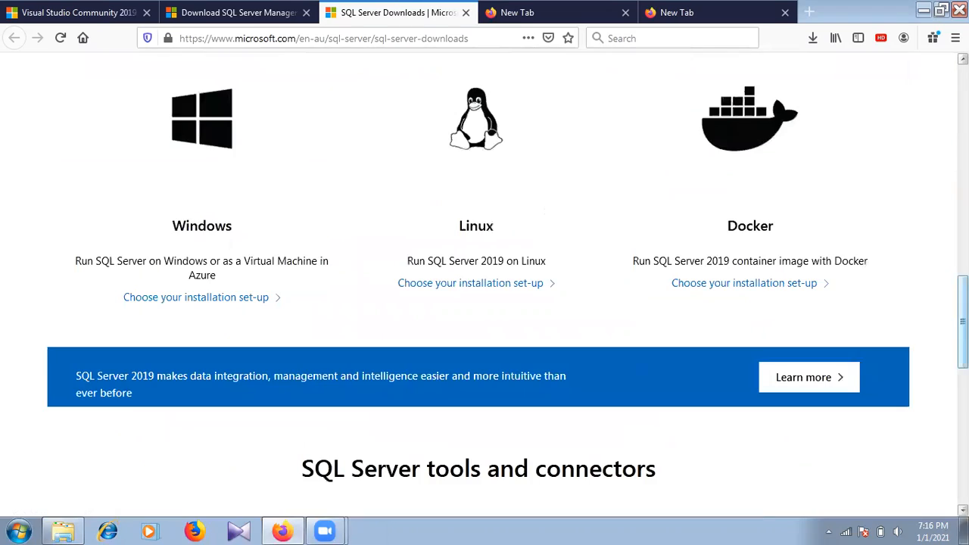
scroll(479, 287, down, 5)
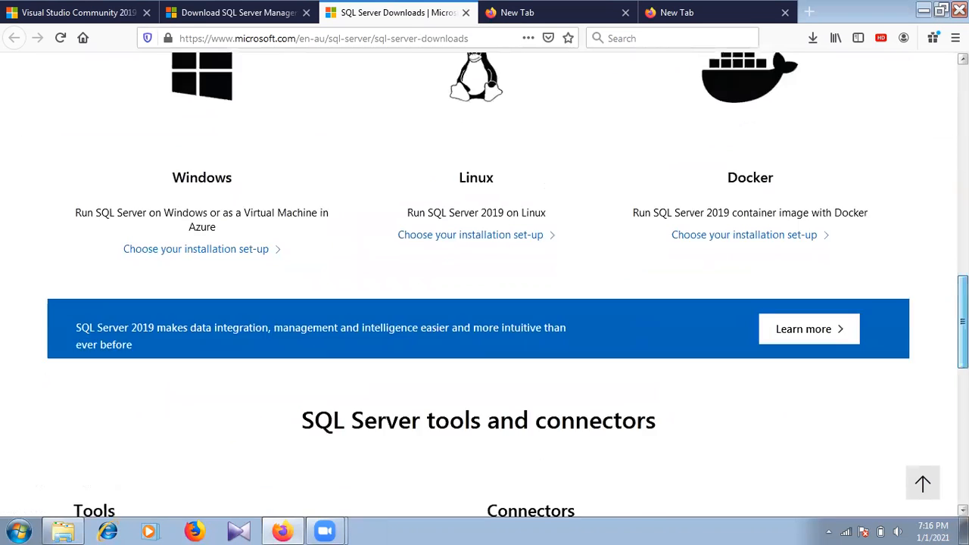
scroll(479, 287, down, 5)
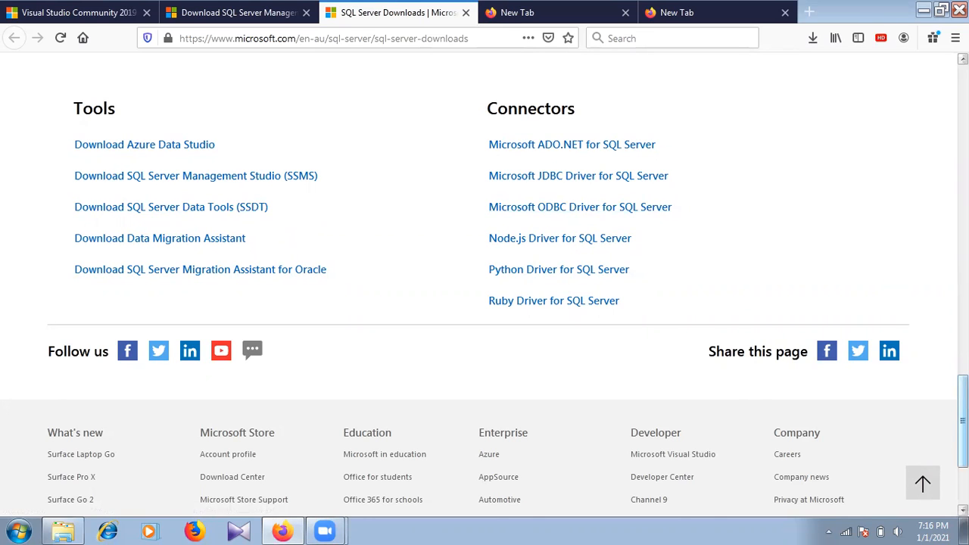
scroll(485, 288, up, 10)
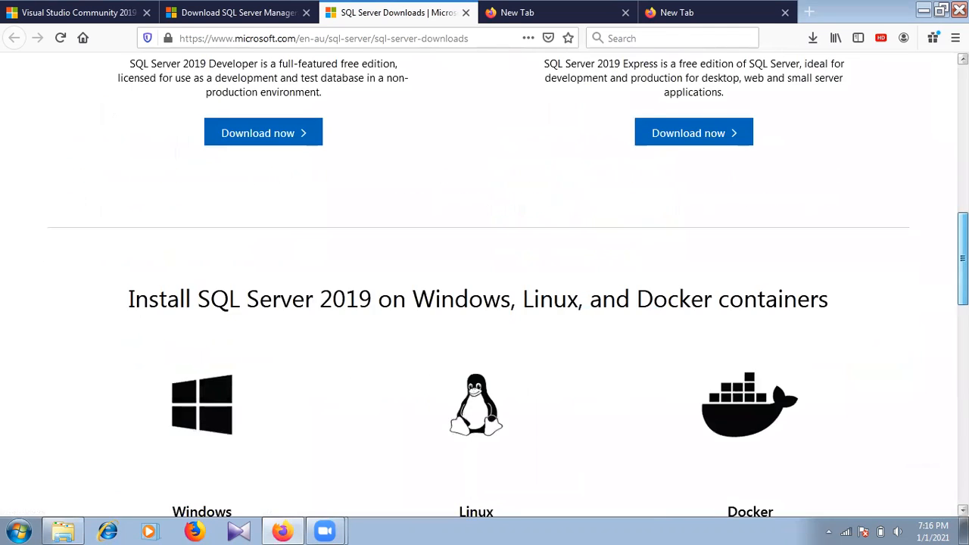
scroll(484, 288, up, 5)
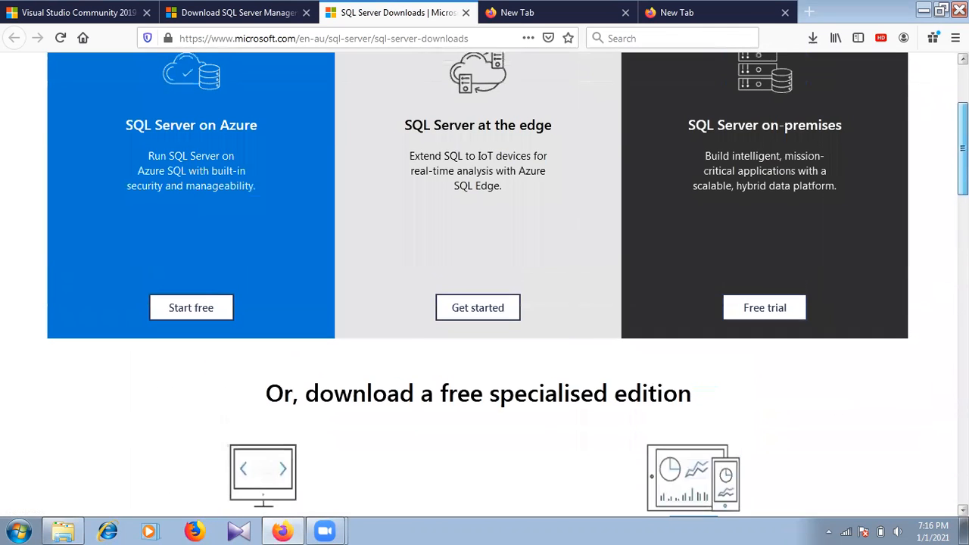
Step: Highlight part of the "Try SQL Server on-premises or in the cloud" heading, clear the highlight, and return to the SSMS download article
scroll(485, 288, up, 3)
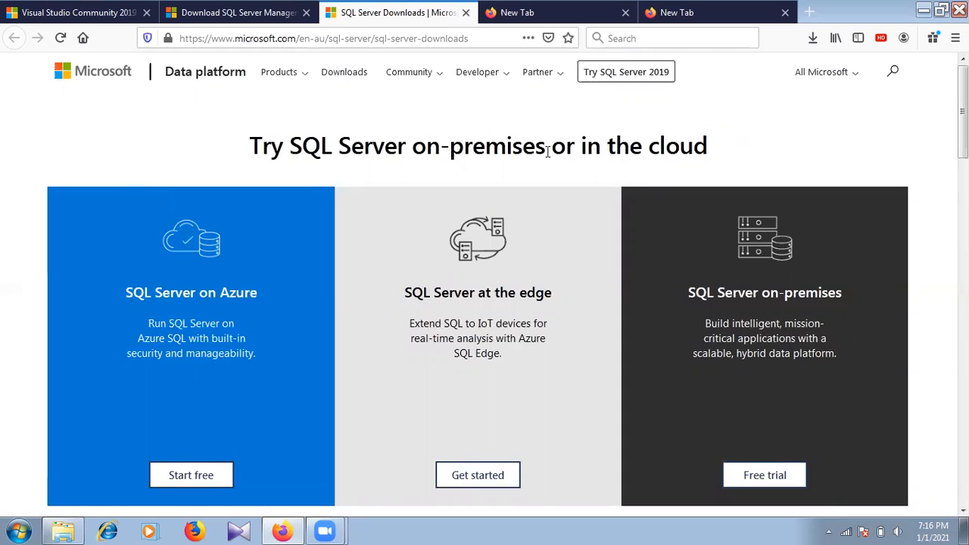
drag(235, 134, 619, 146)
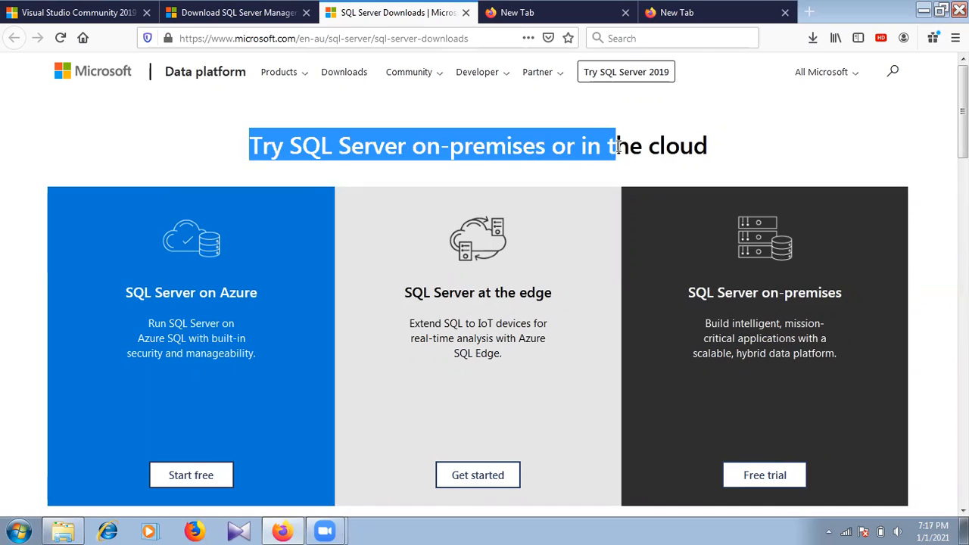
click(734, 138)
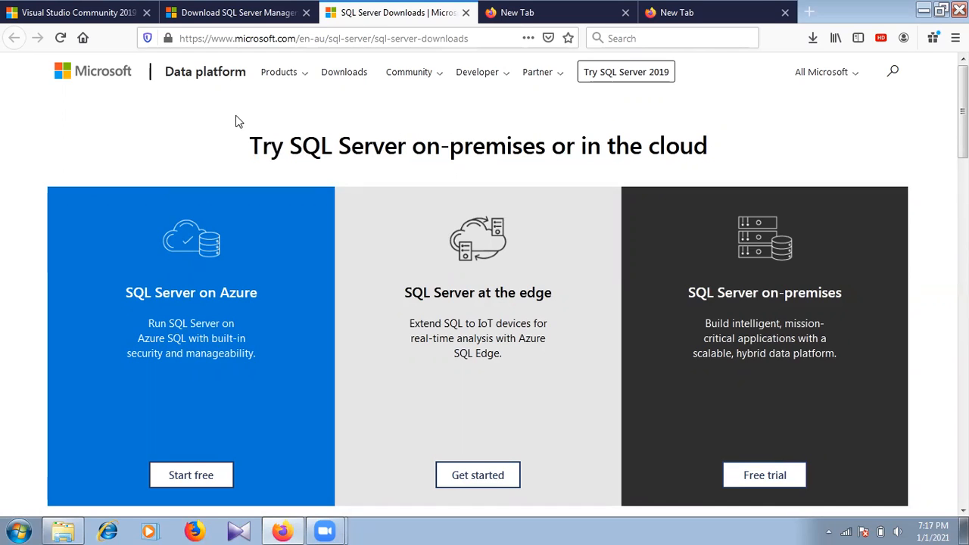
drag(237, 130, 662, 145)
click(801, 165)
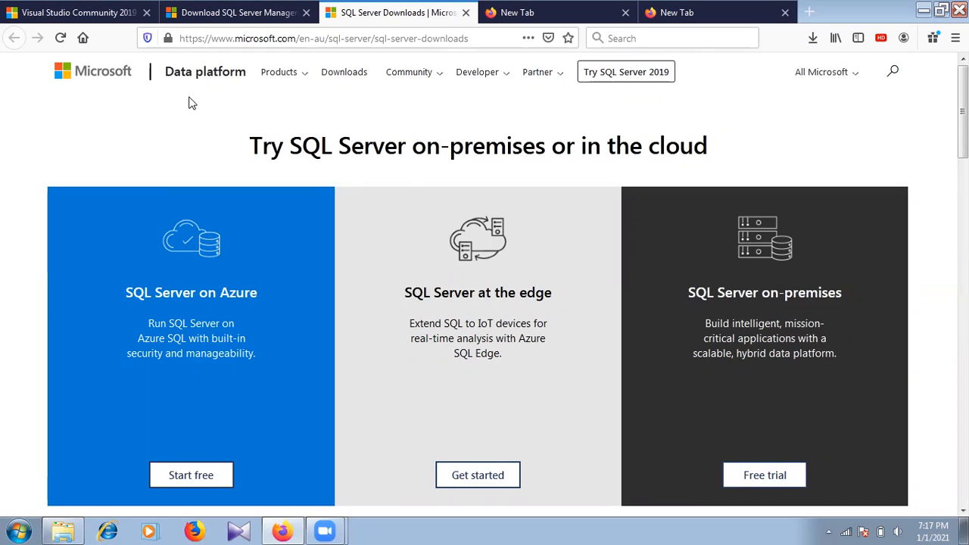
click(198, 20)
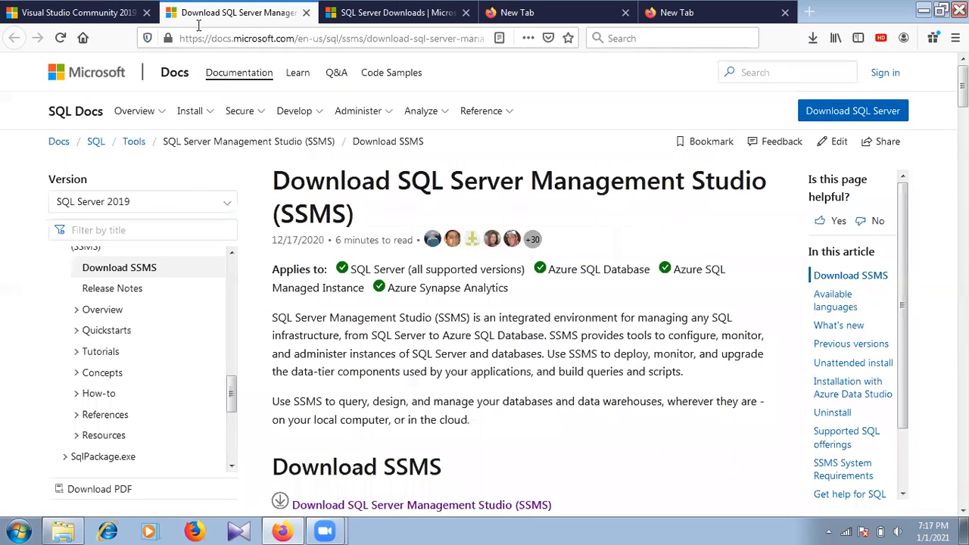
Step: Return to the SQL Server Downloads page, then launch Visual Studio 2017 and minimize the browser window
key(ctrl+Tab)
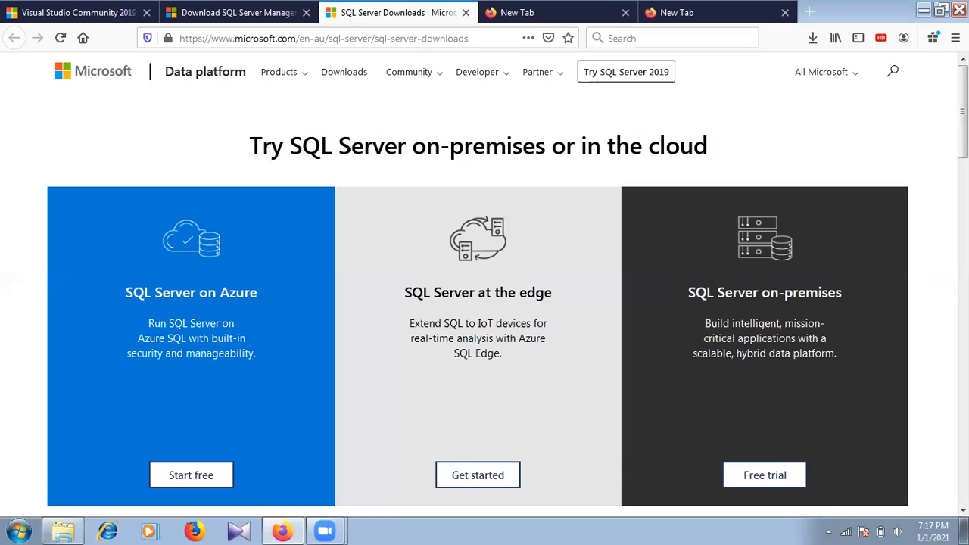
mouse_move(963, 106)
mouse_down()
mouse_move(963, 170)
mouse_move(963, 106)
mouse_up()
click(19, 531)
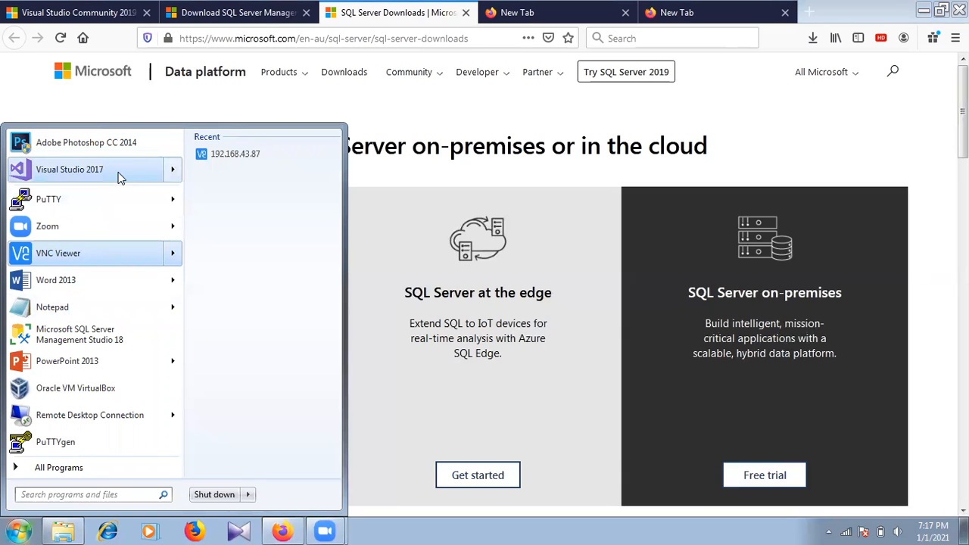
click(119, 176)
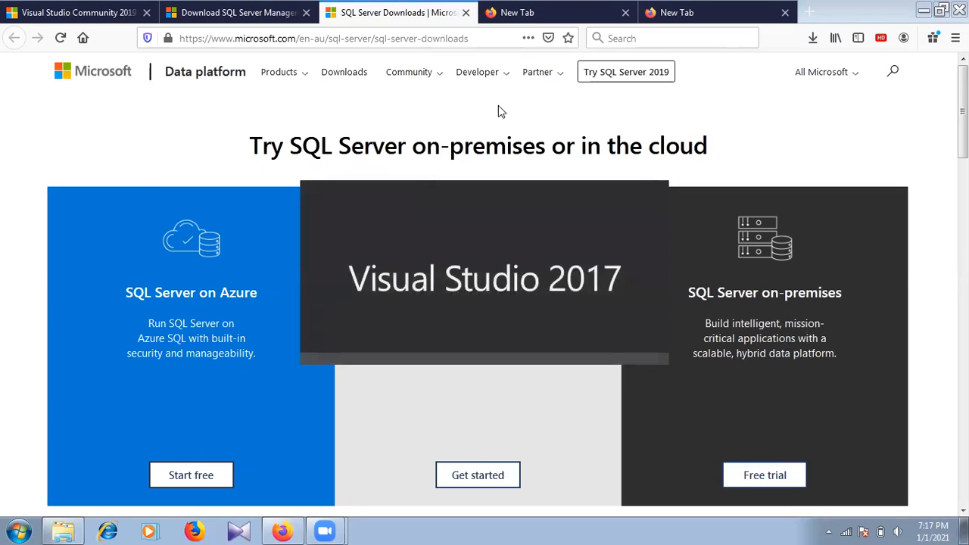
click(922, 12)
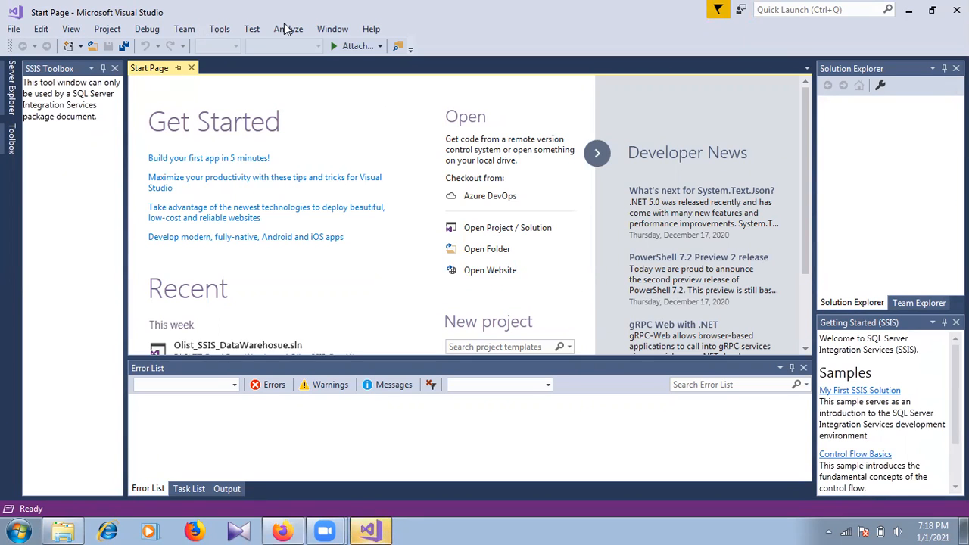
Step: Open the New Project dialog in Visual Studio
click(91, 32)
click(63, 269)
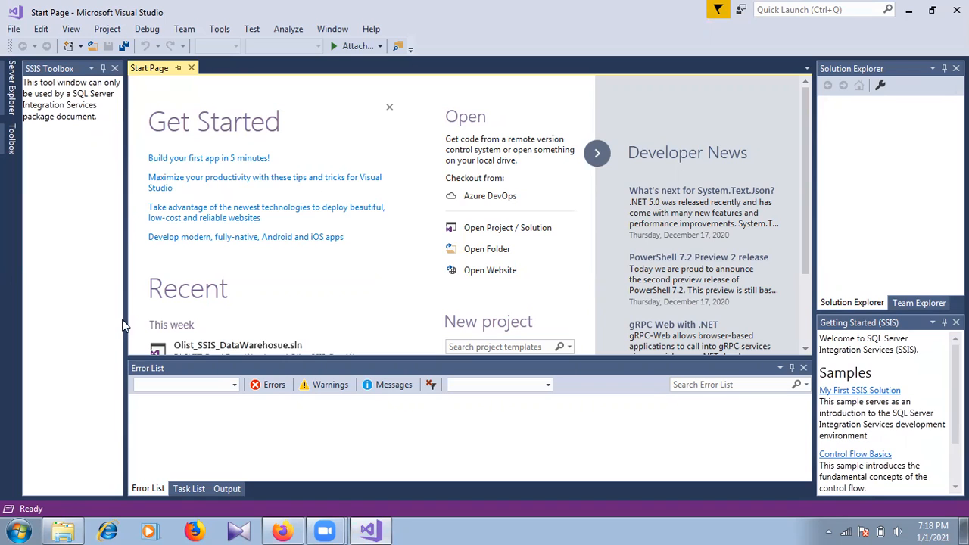
click(14, 28)
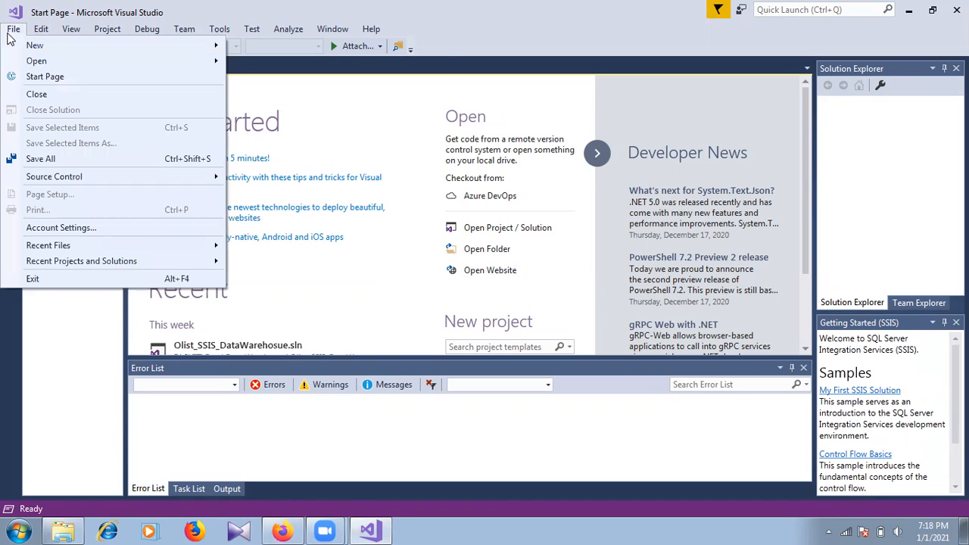
mouse_move(16, 48)
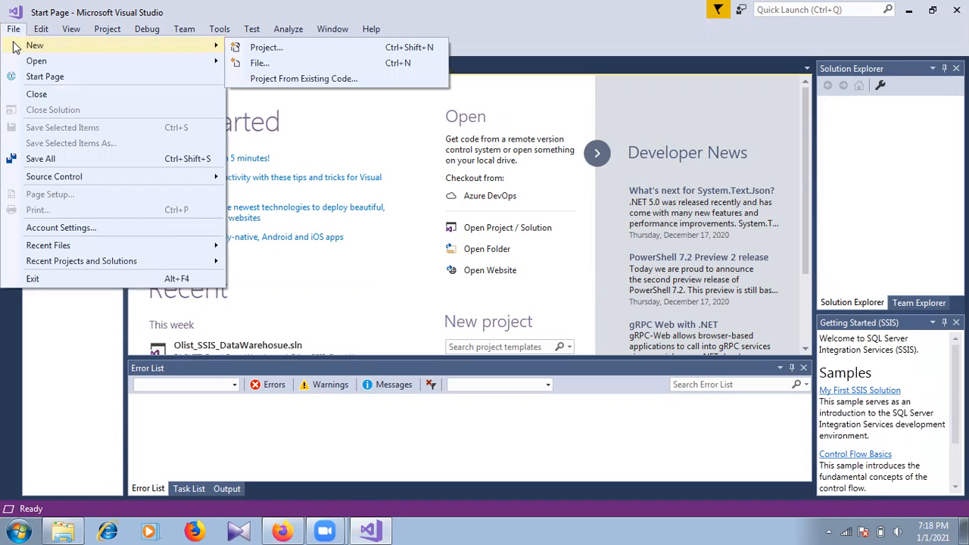
click(258, 48)
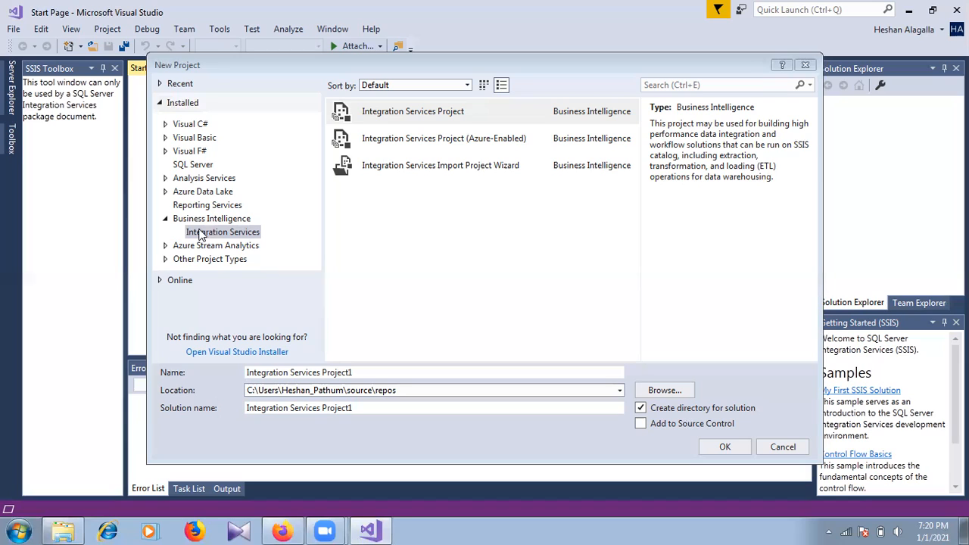
Step: Expand the Analysis Services project types, check the Reporting Services templates, and return to the Integration Services templates
click(165, 178)
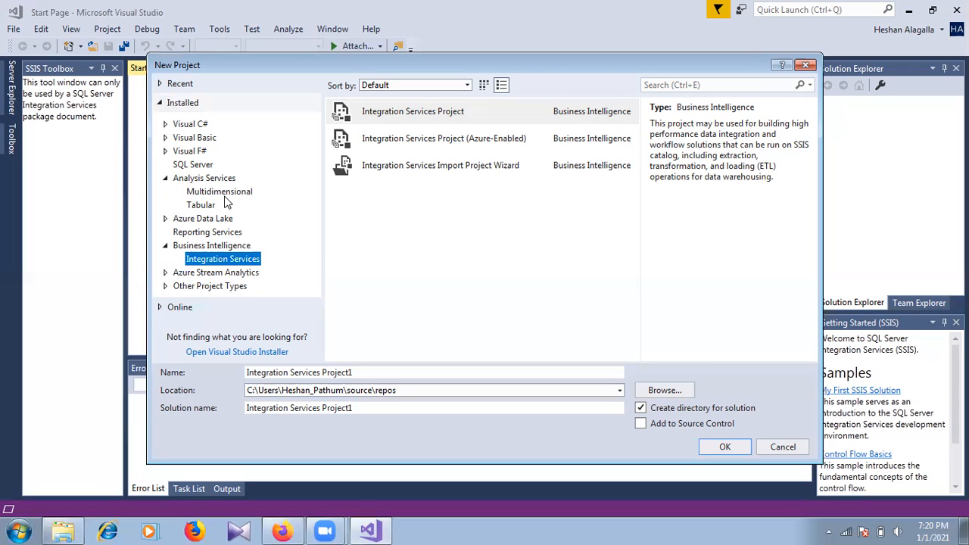
click(183, 236)
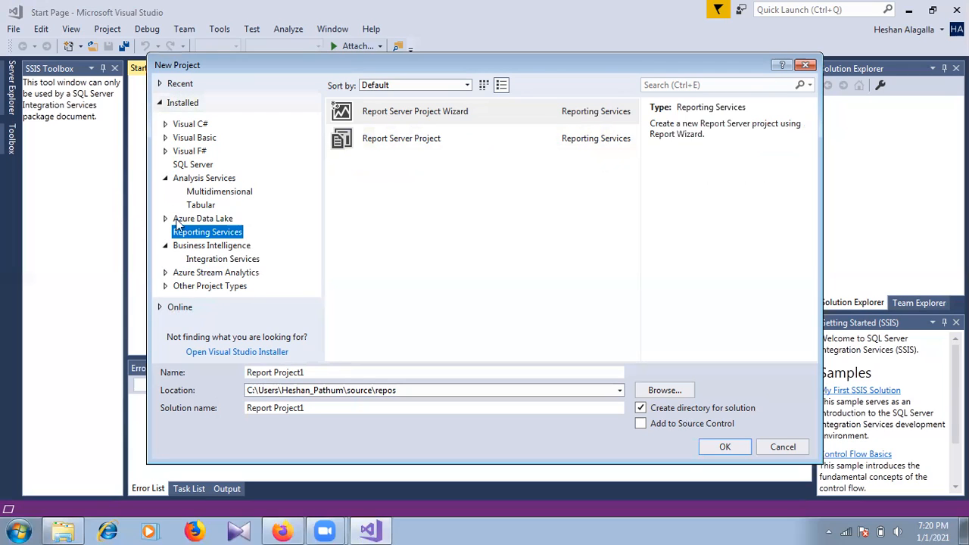
click(212, 260)
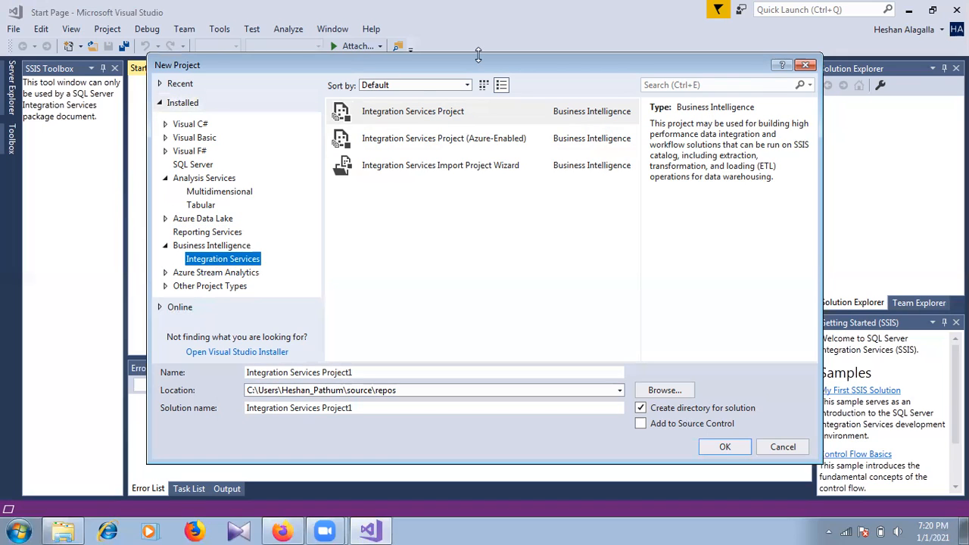
Step: Create an Integration Services Project named Academics in the default location
click(474, 115)
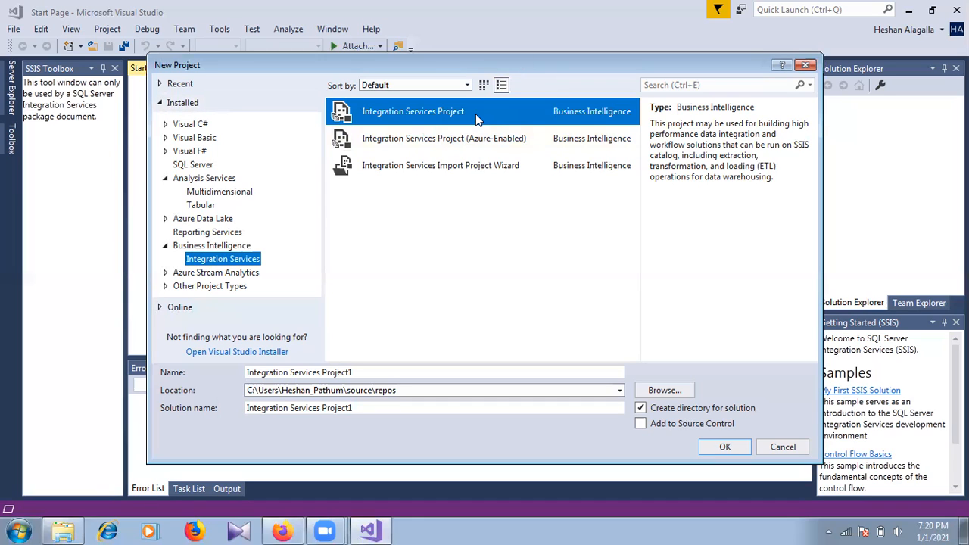
click(360, 372)
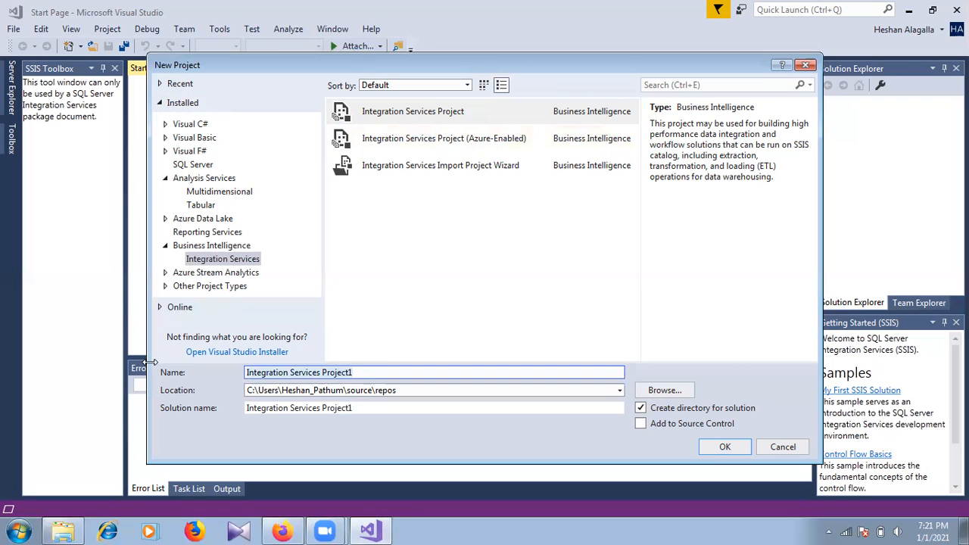
key(ctrl+a)
text(Academic)
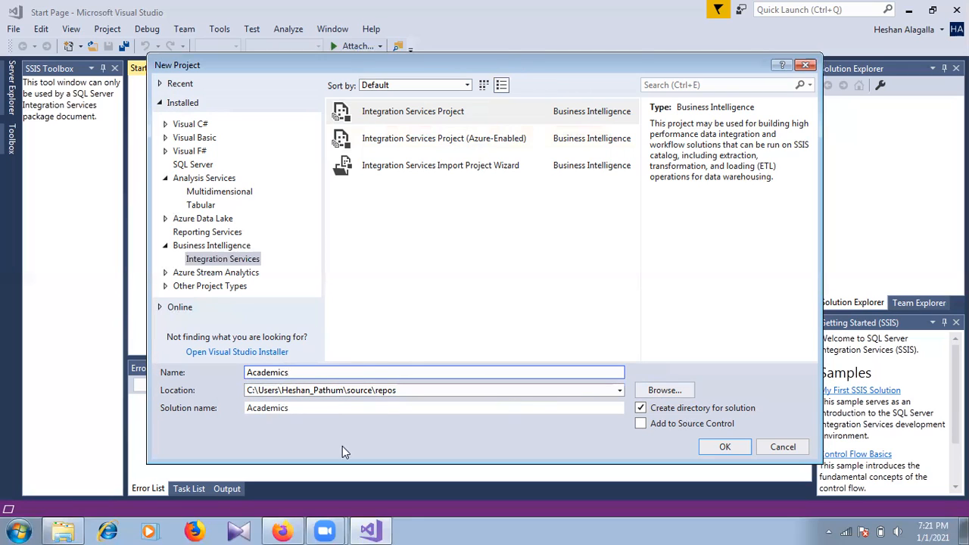
click(720, 447)
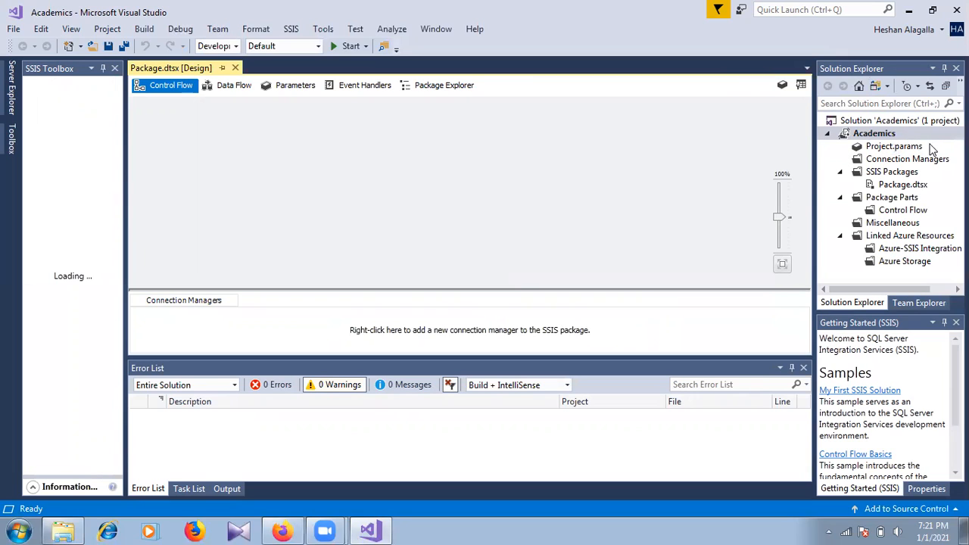
Step: Select Package.dtsx in the Academics project and widen the SSIS Toolbox enough to read the task names
click(875, 161)
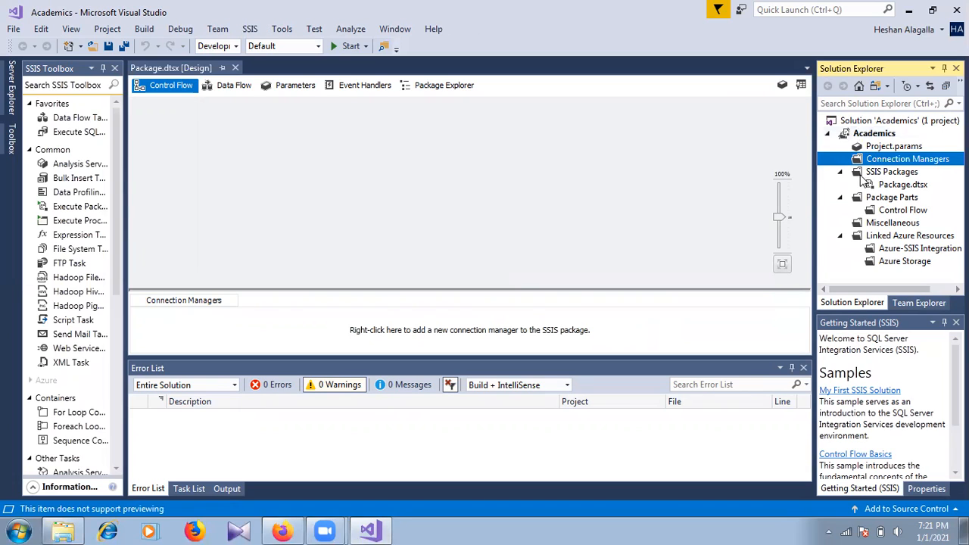
click(907, 188)
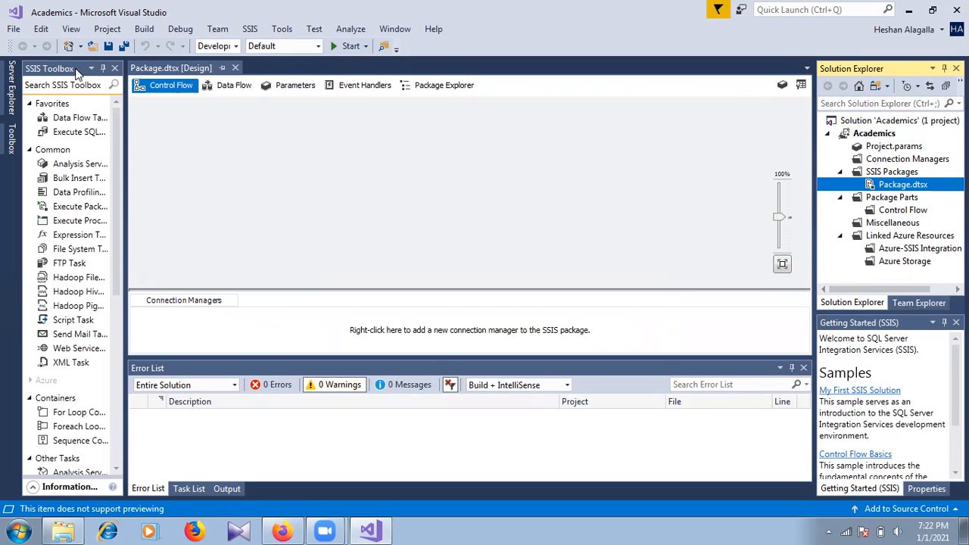
mouse_move(112, 164)
mouse_down()
mouse_move(113, 349)
mouse_move(115, 154)
mouse_up()
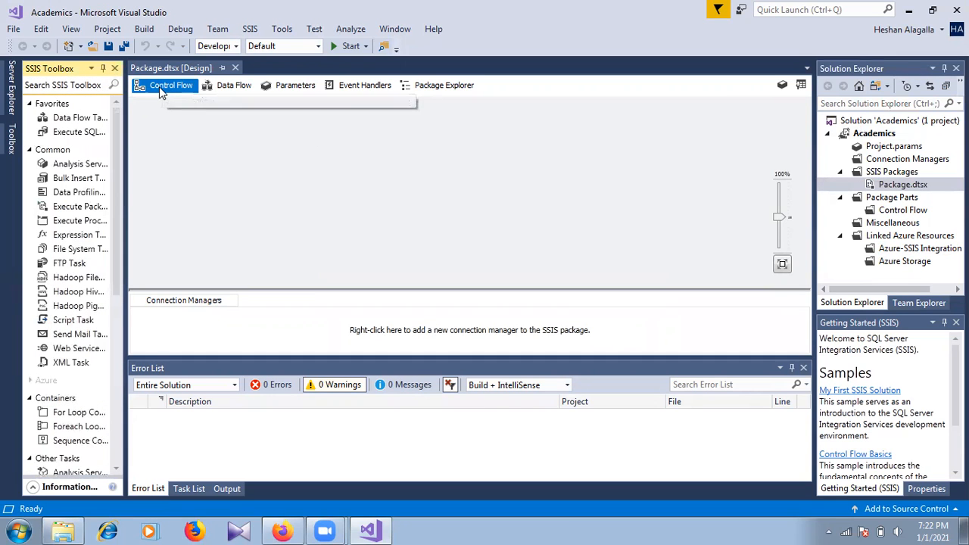
drag(112, 156, 121, 121)
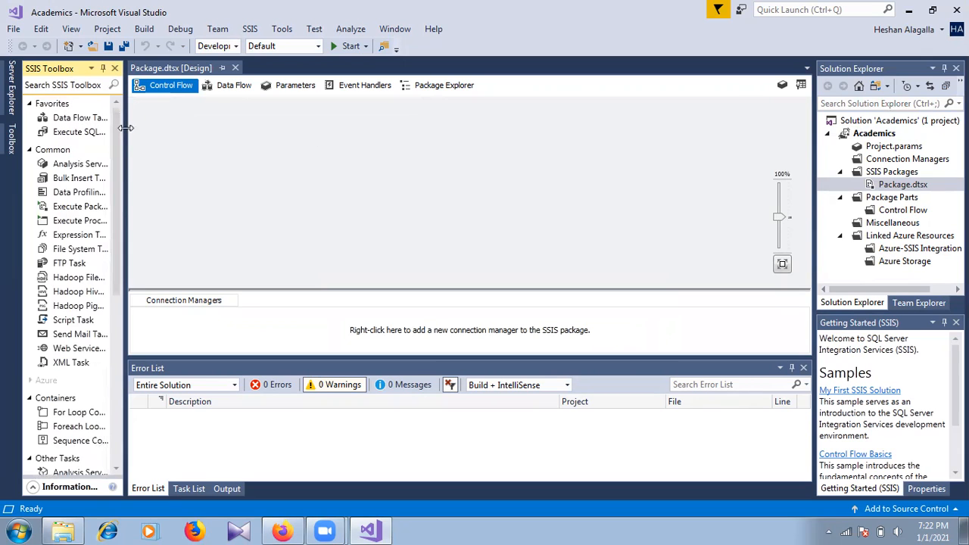
drag(124, 127, 175, 138)
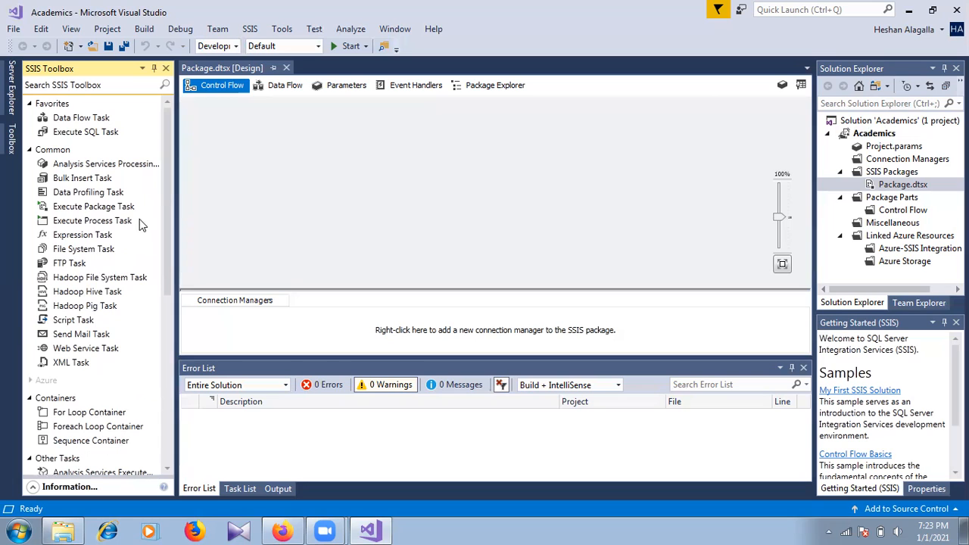
Step: Review the Common, Containers and Other Tasks groups in the SSIS Toolbox, ending back at the Favorites group
drag(166, 182, 161, 231)
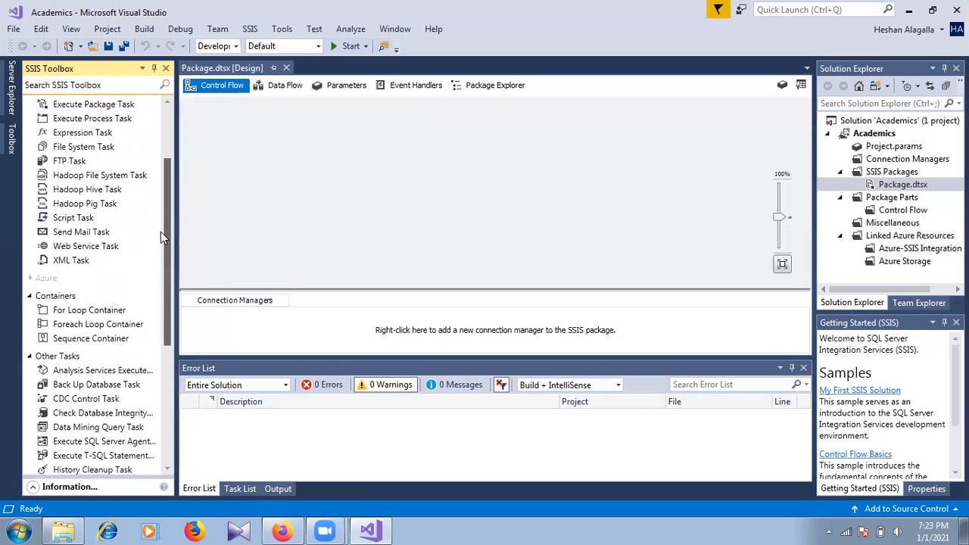
drag(162, 230, 163, 281)
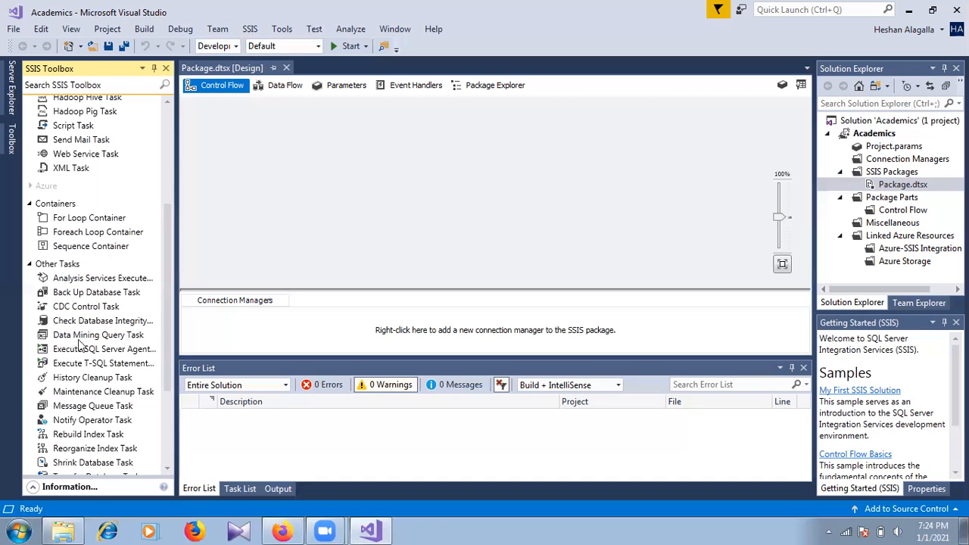
drag(164, 265, 167, 315)
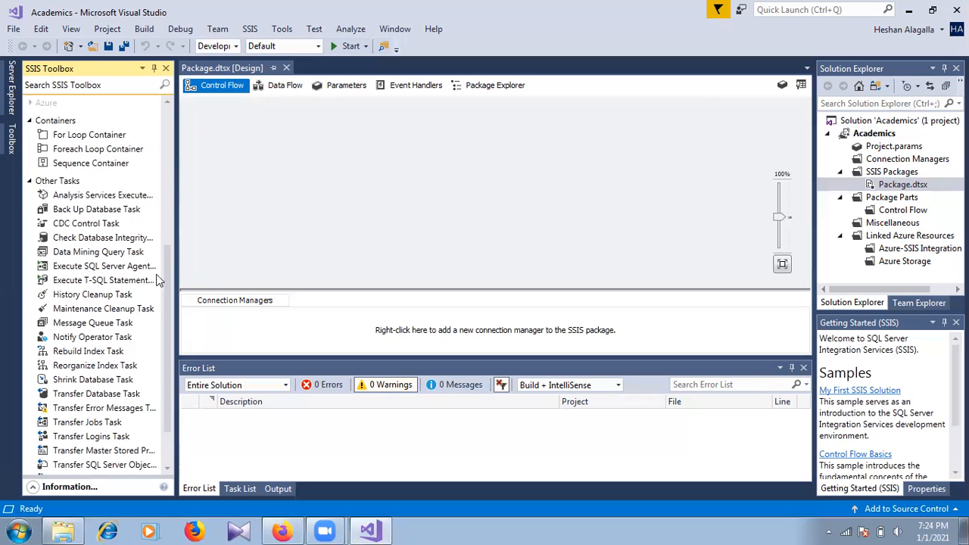
drag(167, 264, 172, 116)
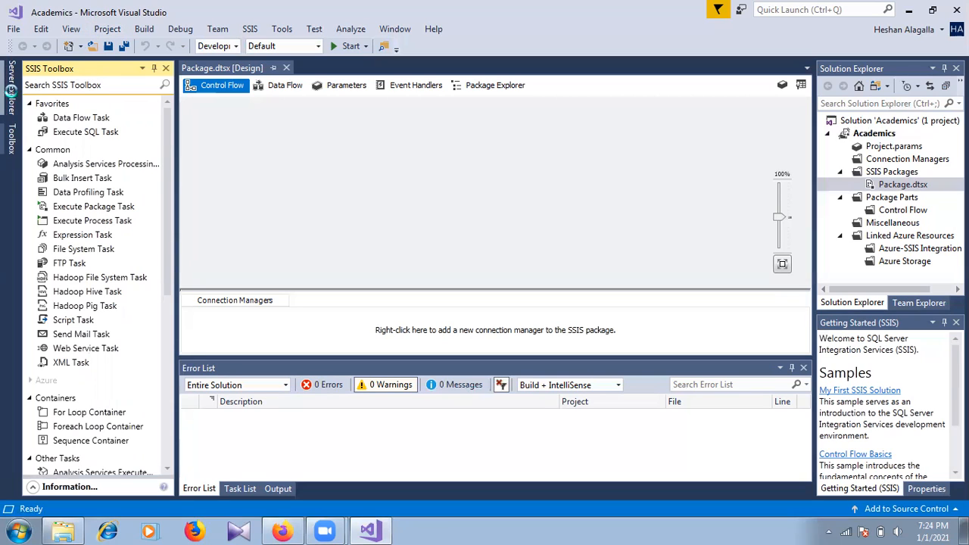
Step: Look through the local machine's entries under Servers in Server Explorer, and collapse the explorer again
click(12, 91)
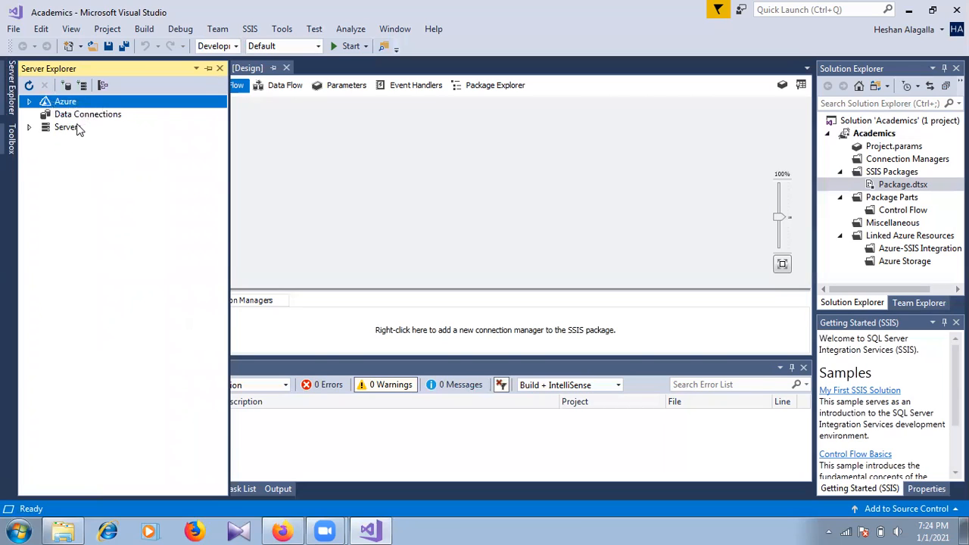
click(29, 128)
click(43, 140)
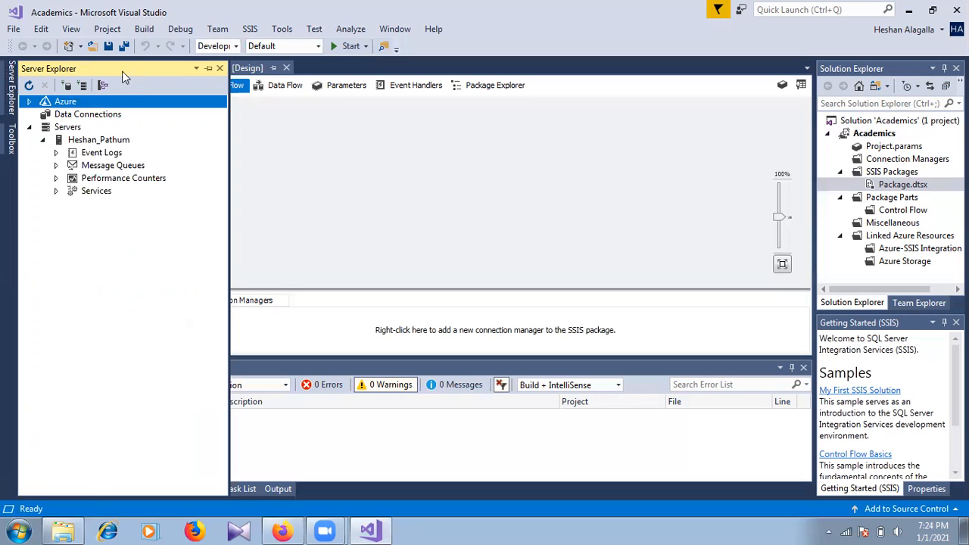
click(14, 85)
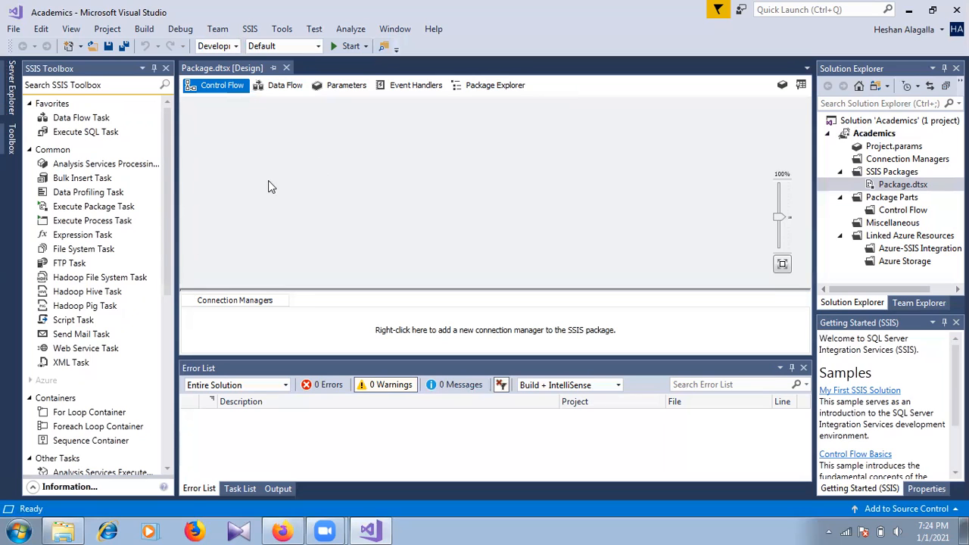
Step: Look at the package's Data Flow design view and return to the Control Flow view
click(503, 168)
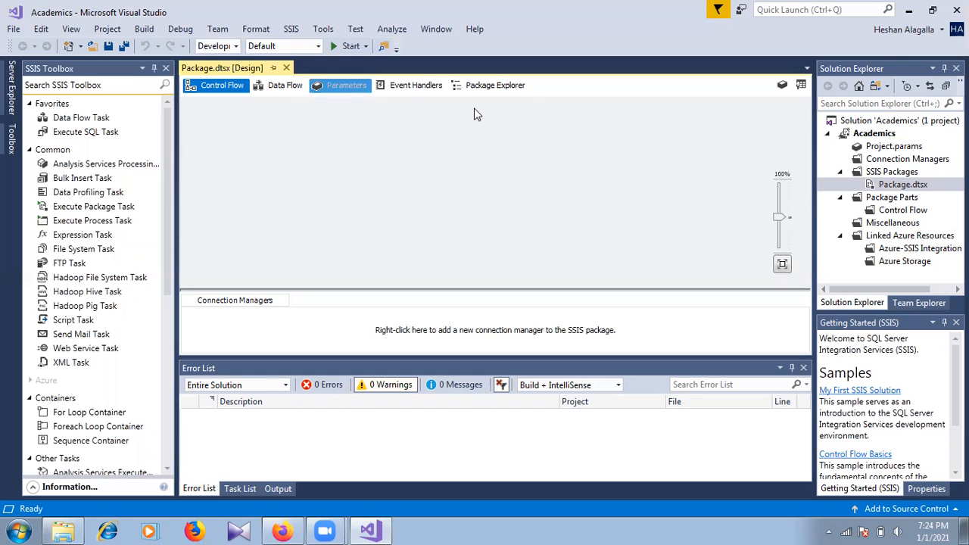
click(282, 86)
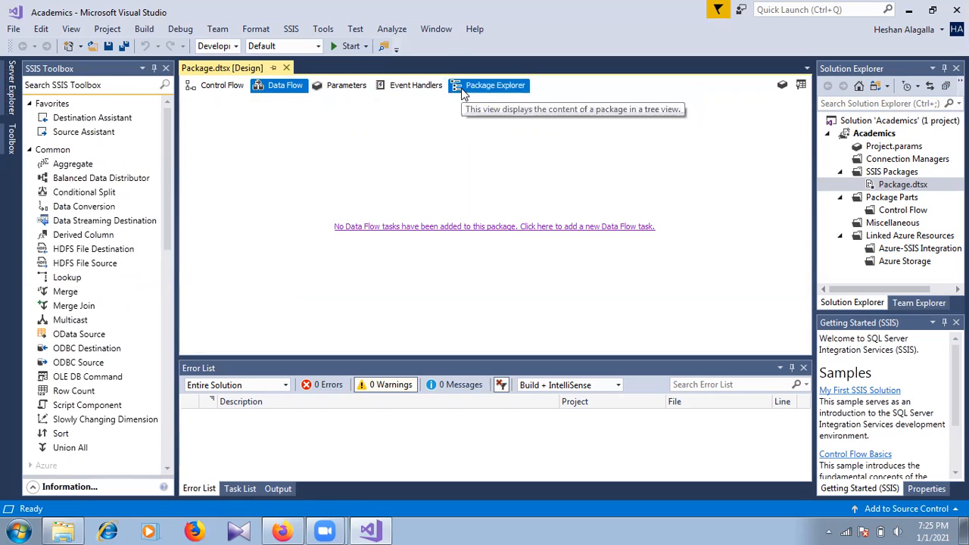
click(210, 88)
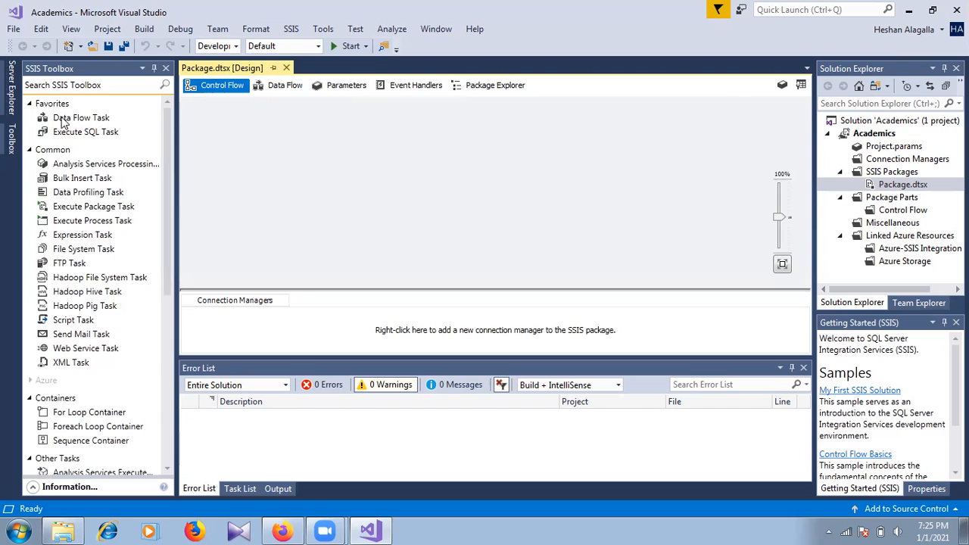
Step: Add a Data Flow Task near the top of the Control Flow canvas and rename it Insert
drag(63, 120, 335, 133)
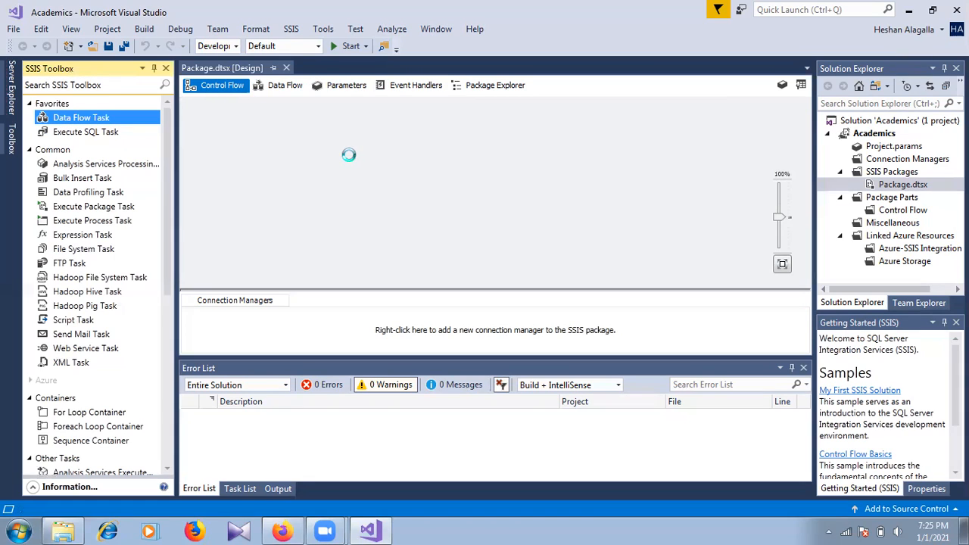
drag(385, 160, 393, 143)
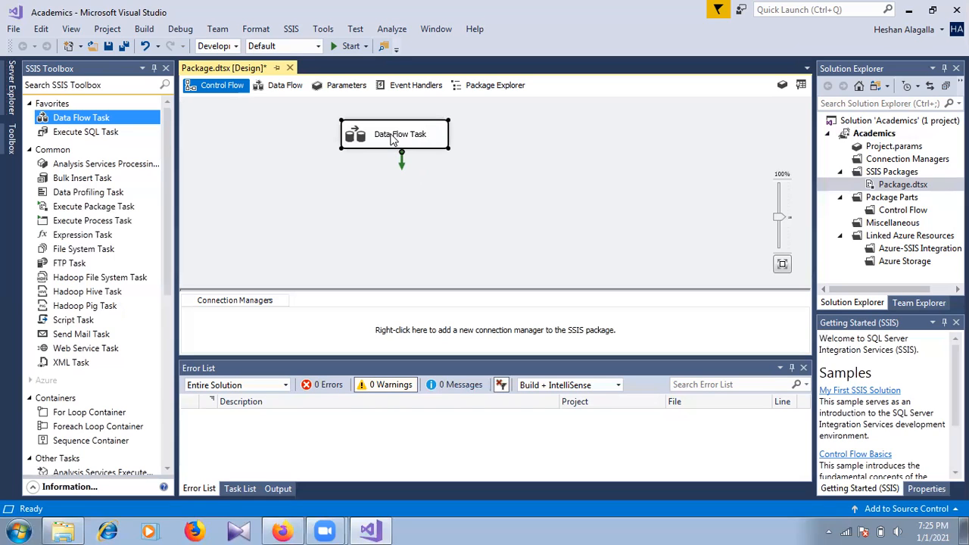
click(392, 138)
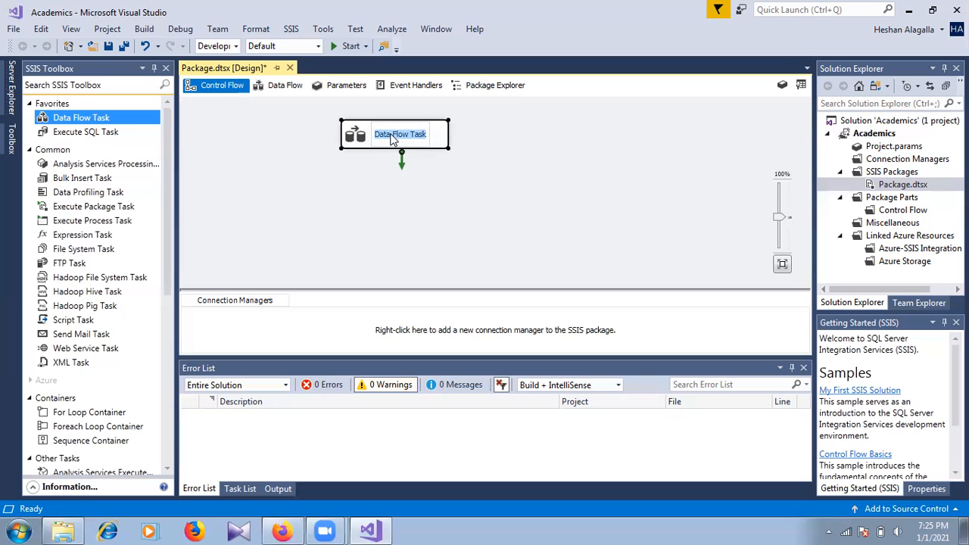
text(Insert)
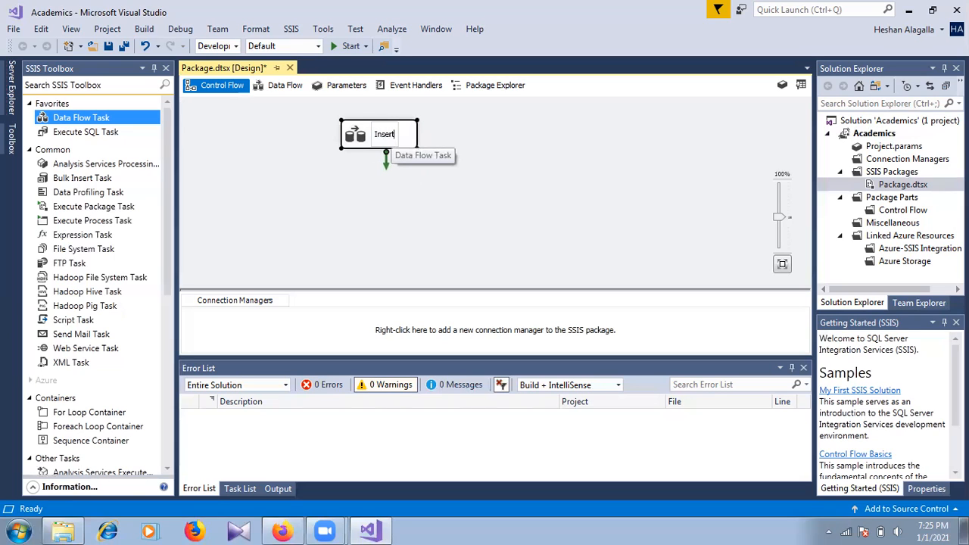
click(466, 146)
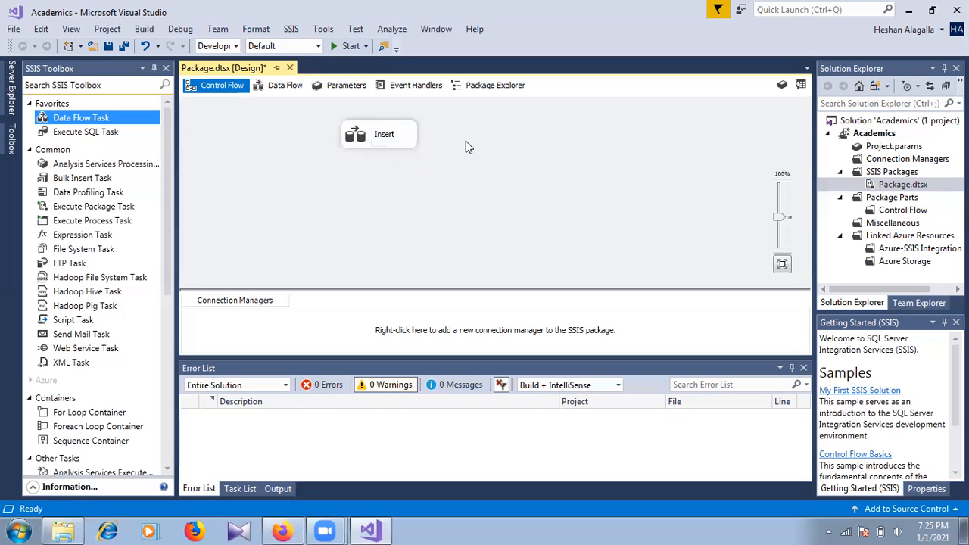
Step: Open the data flow of the Insert task and review the SSIS Toolbox from the common components through Other Transforms, Other Sources and Other Destinations
double_click(383, 135)
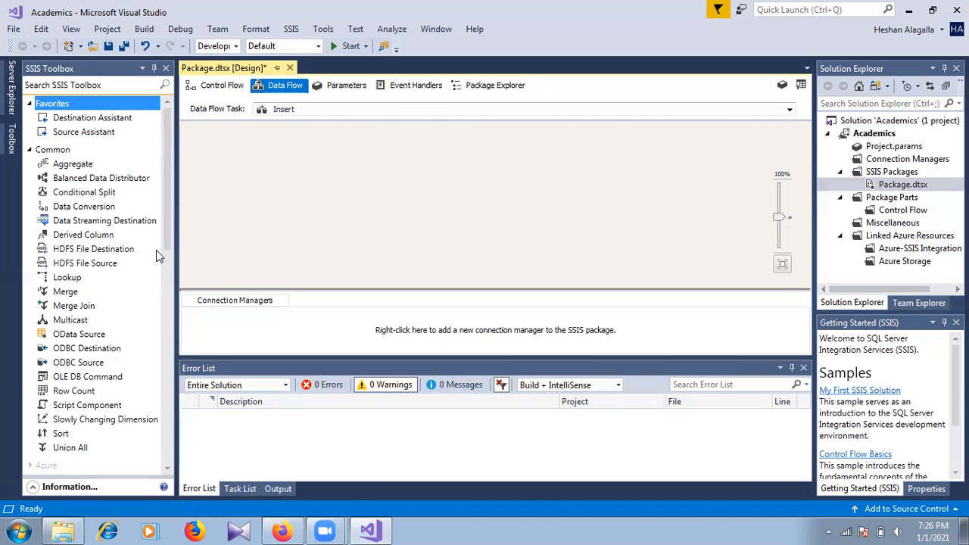
click(170, 135)
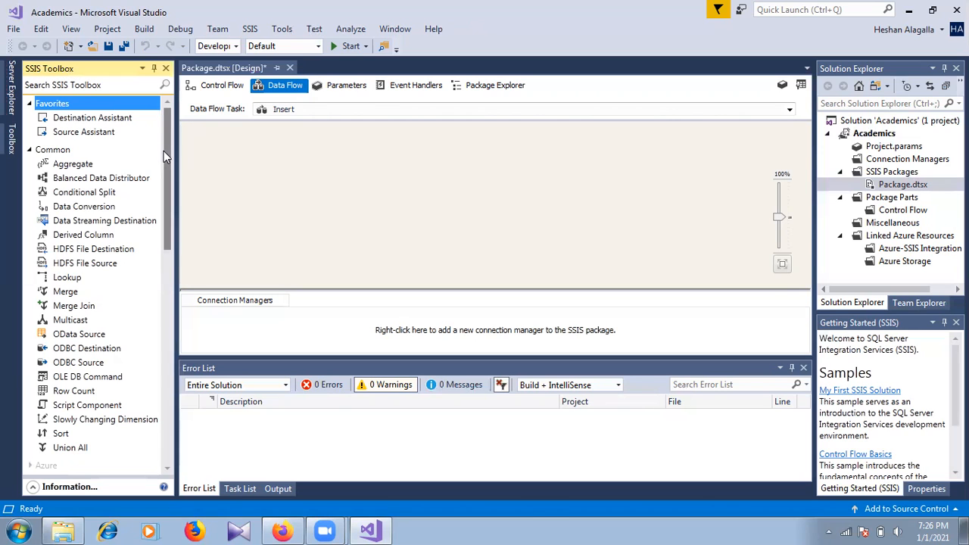
mouse_move(164, 156)
mouse_down()
mouse_move(169, 256)
mouse_move(165, 152)
mouse_up()
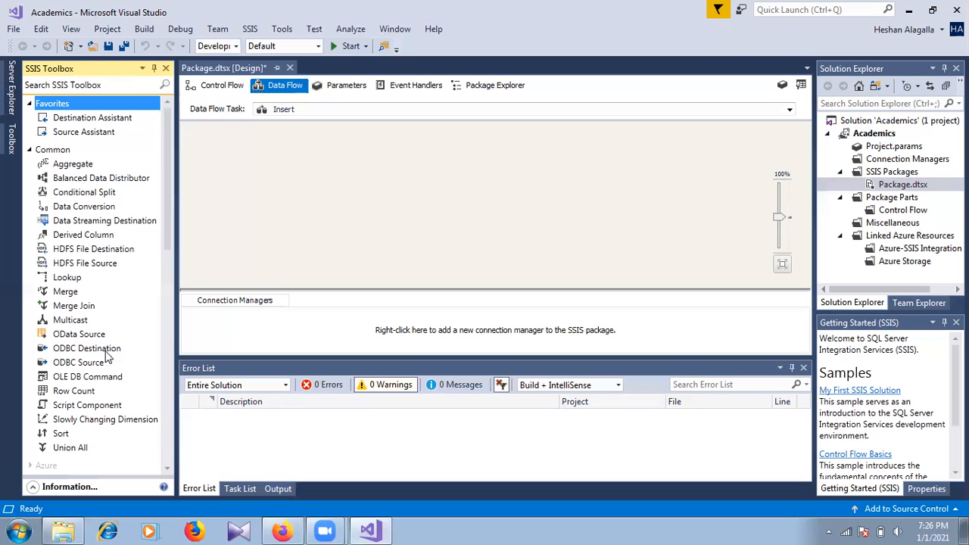
drag(167, 200, 150, 331)
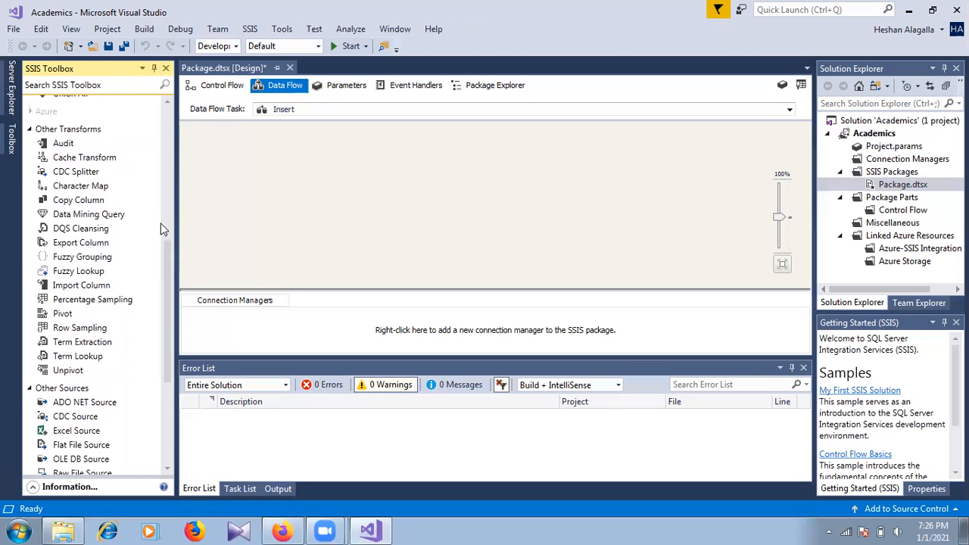
drag(162, 268, 164, 346)
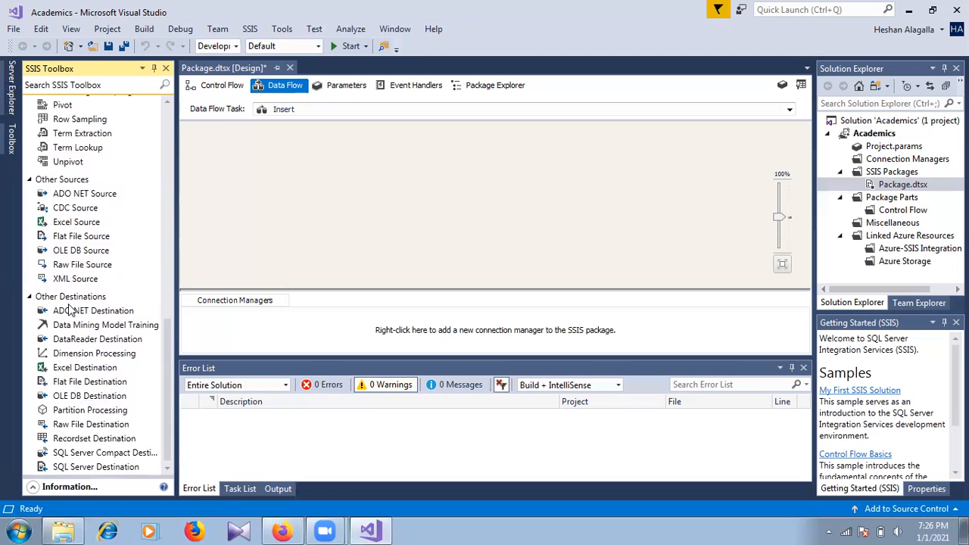
drag(165, 365, 165, 388)
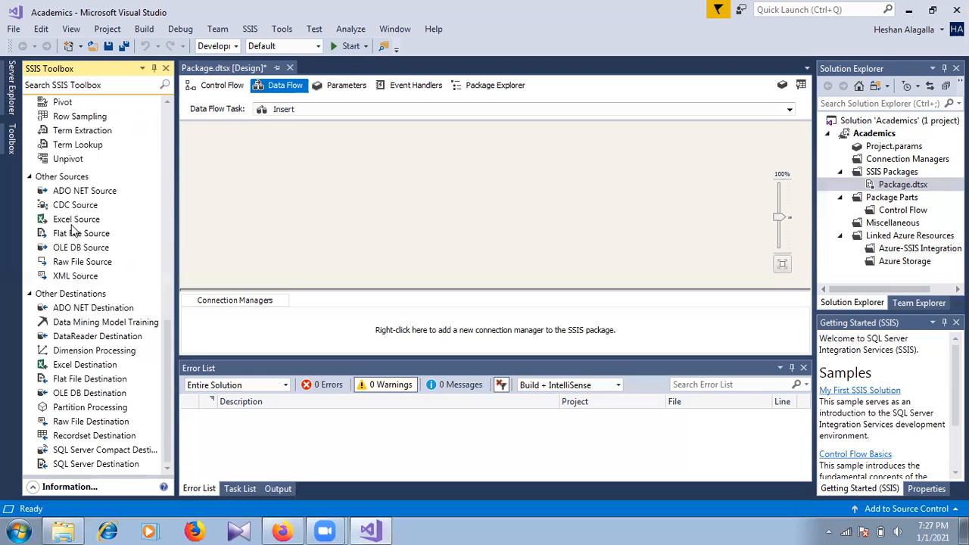
Step: Switch to Excel 2013, create a blank workbook and maximize its window
click(20, 530)
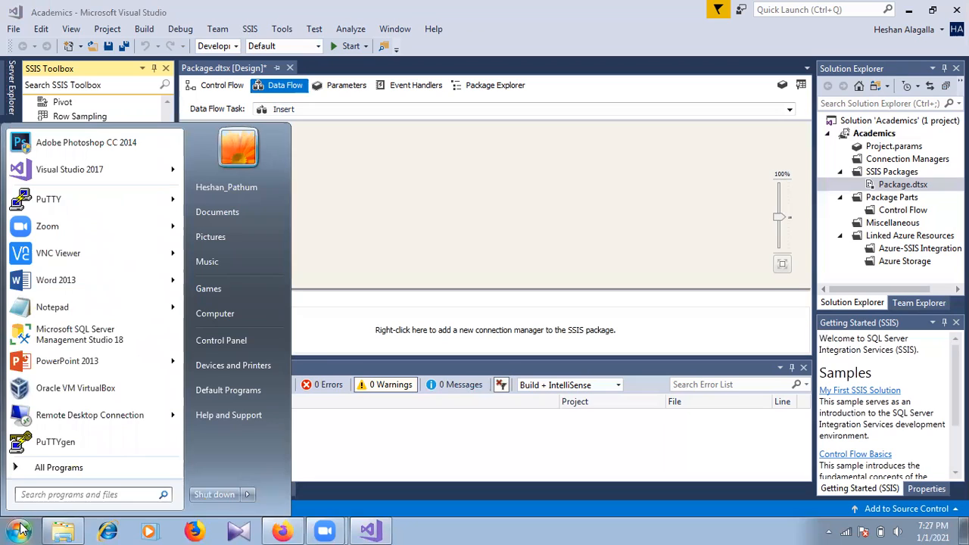
text(excel)
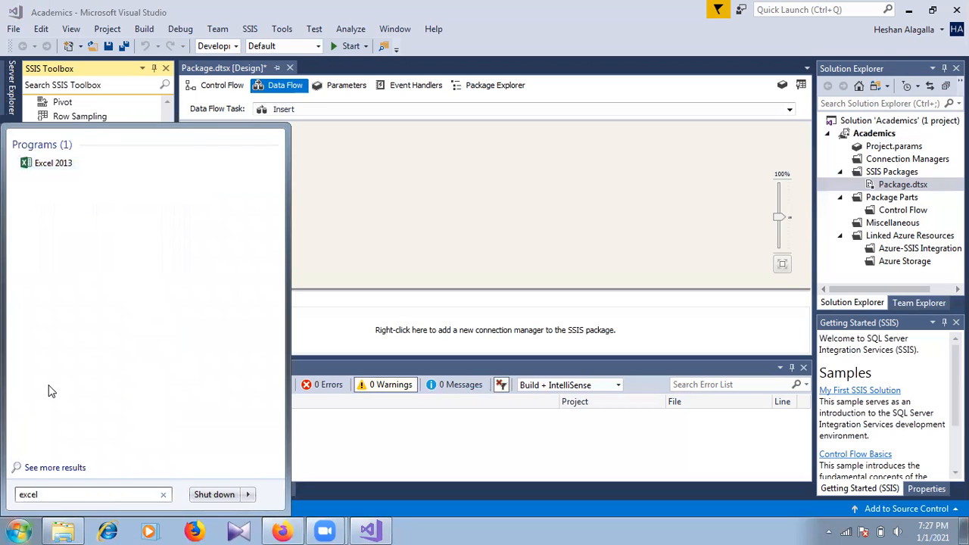
click(85, 164)
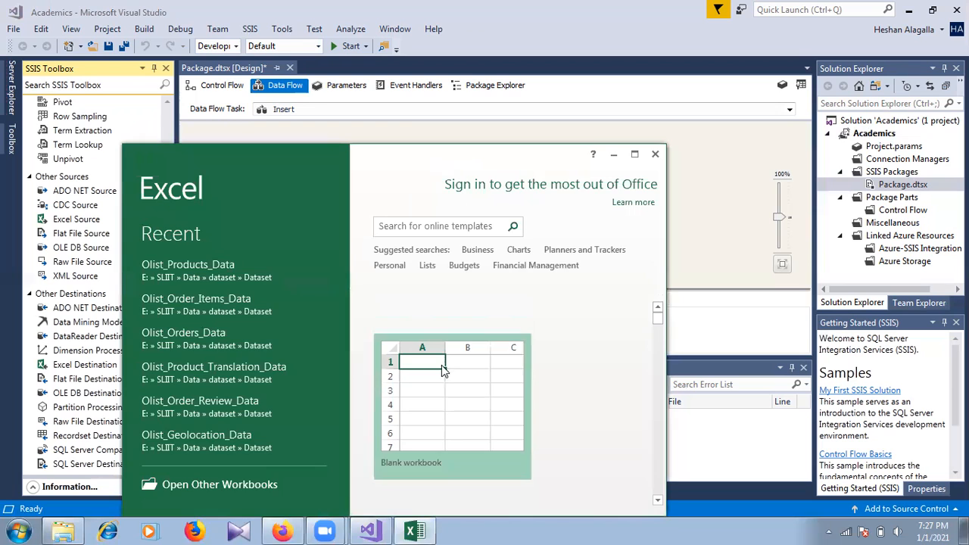
click(443, 364)
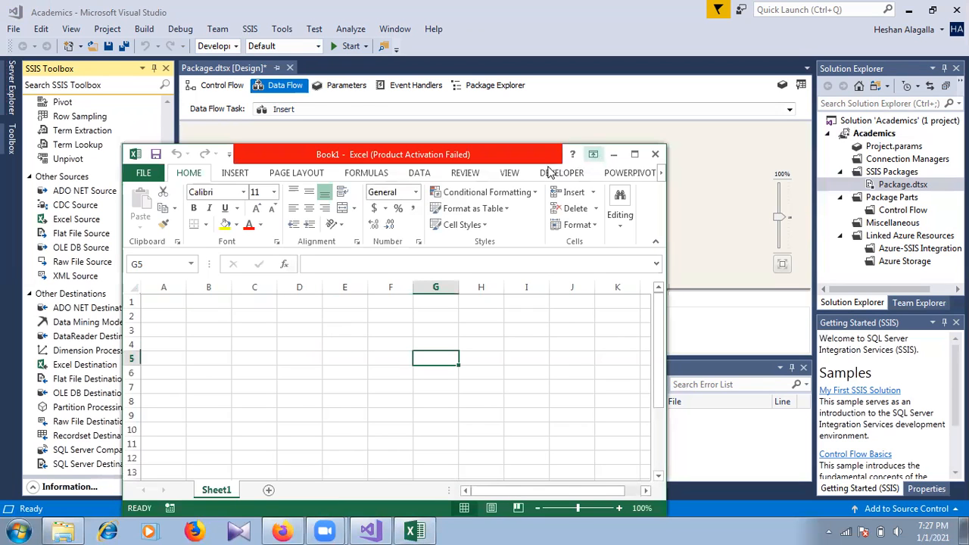
click(558, 187)
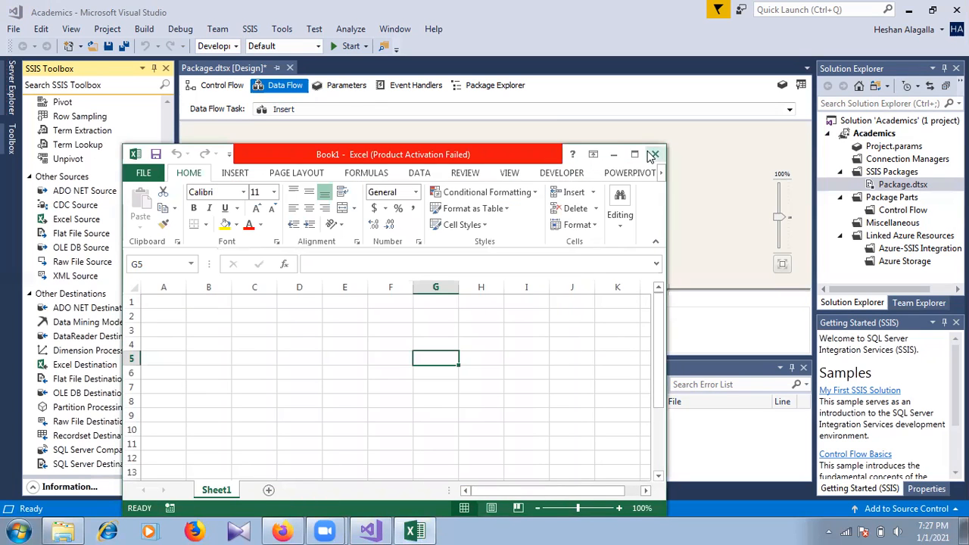
click(635, 154)
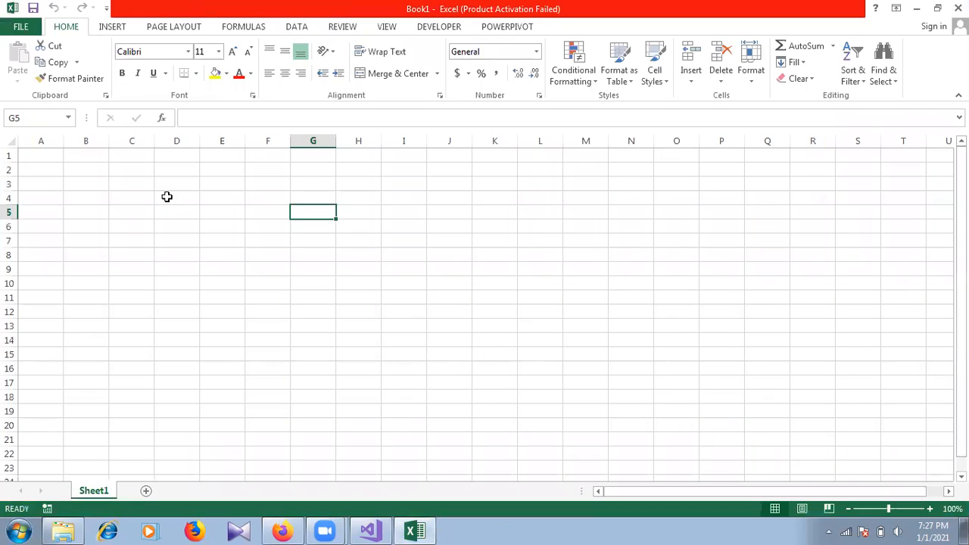
Step: Enter the column headers ID, Name and country in cells A1 to C1
click(39, 165)
click(41, 155)
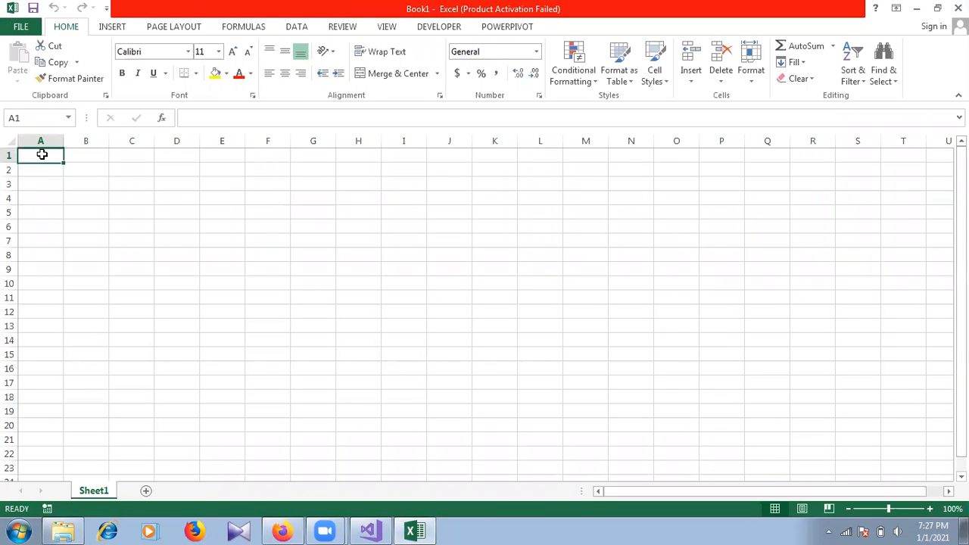
text(Id)
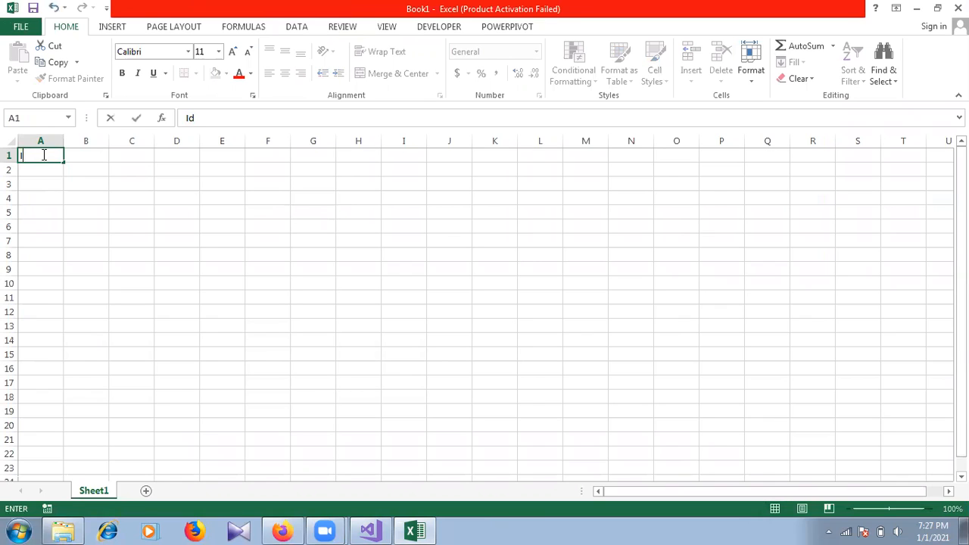
key(BackSpace)
text(D)
click(84, 158)
text(Name)
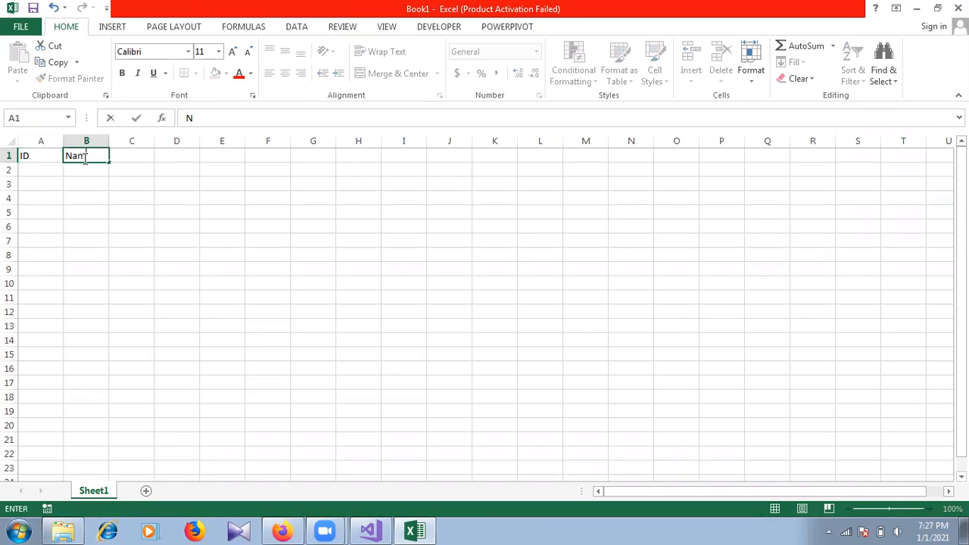
click(135, 155)
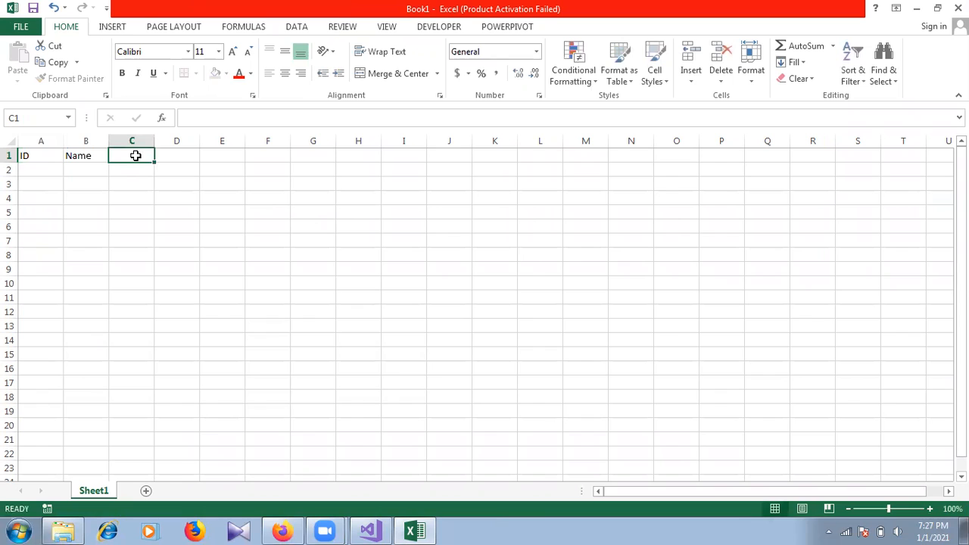
text(country)
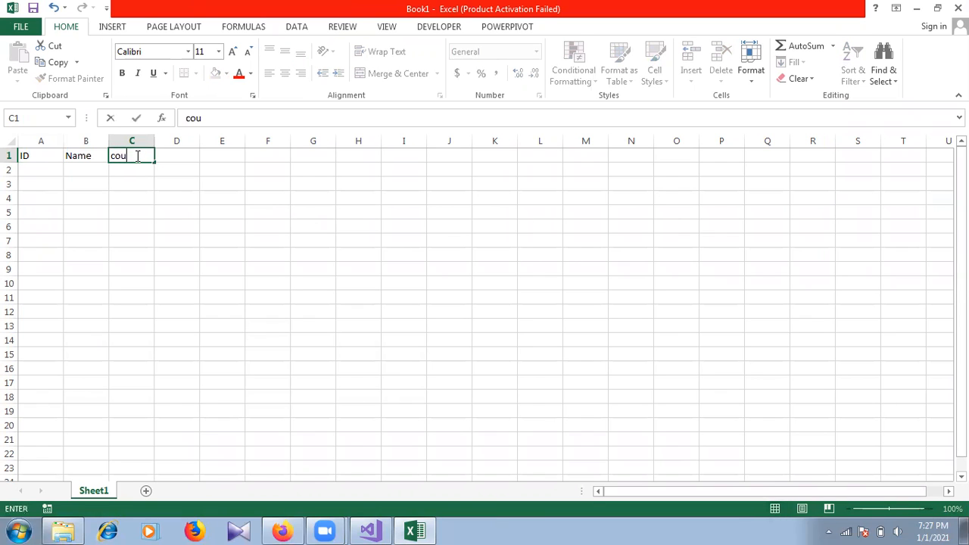
Step: Fill row 2 with ID 1, the first person's name and the country Sri Lanka
click(33, 171)
key(End)
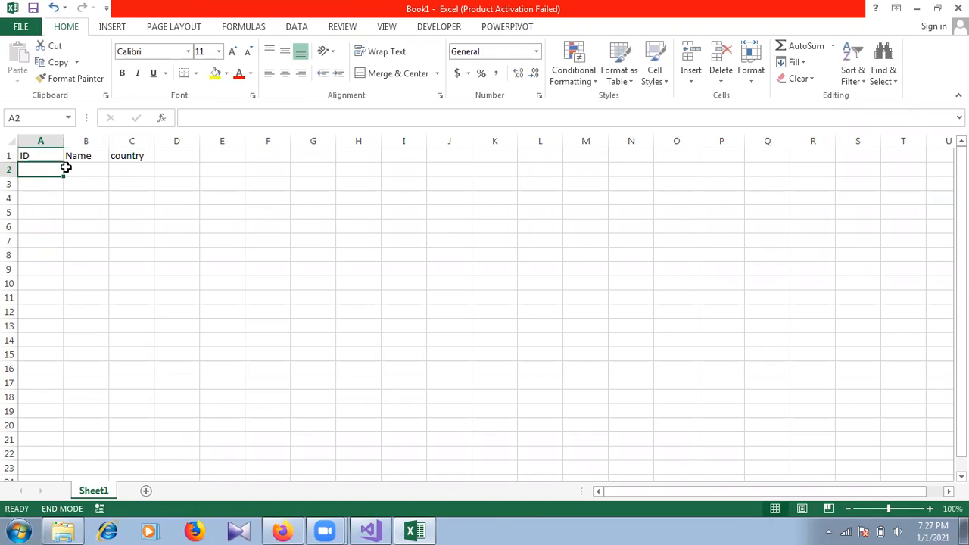
click(77, 168)
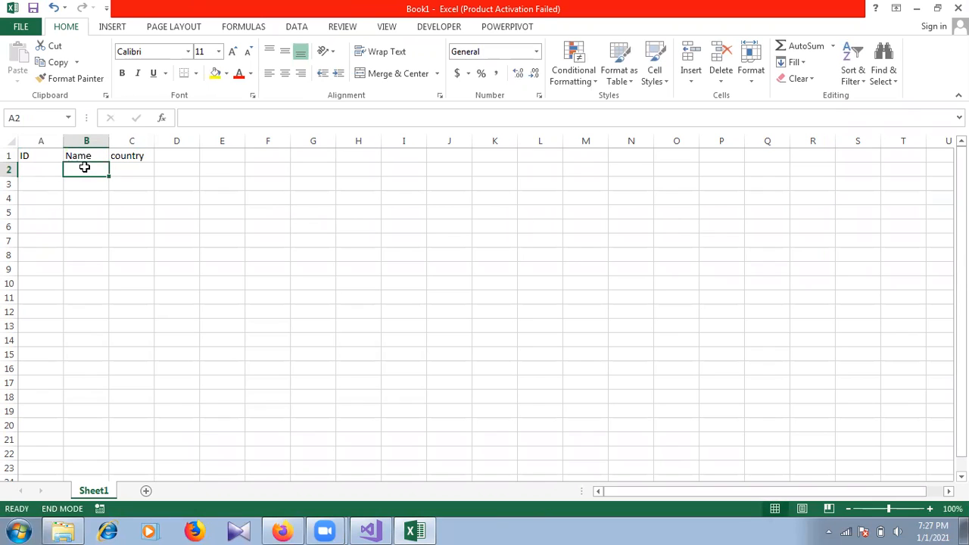
click(46, 168)
text(1)
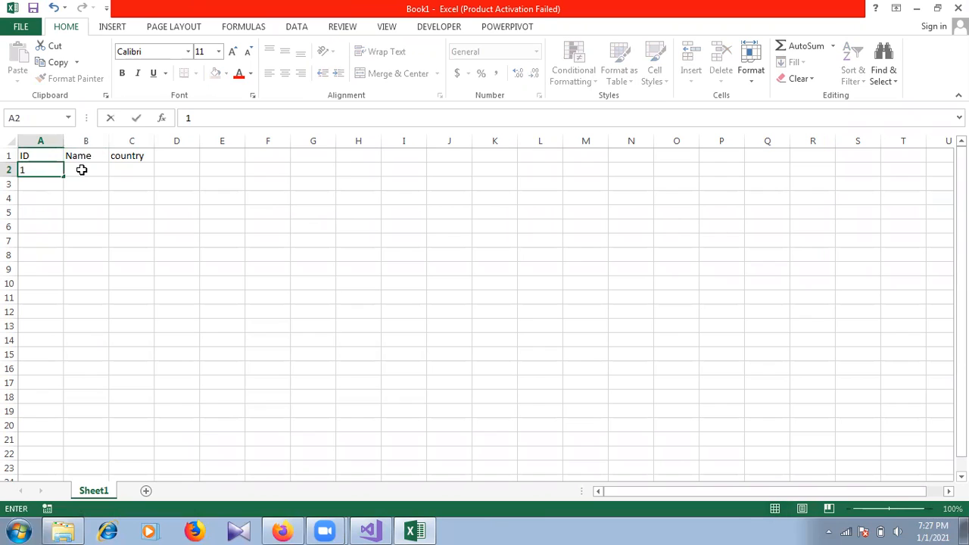
click(83, 169)
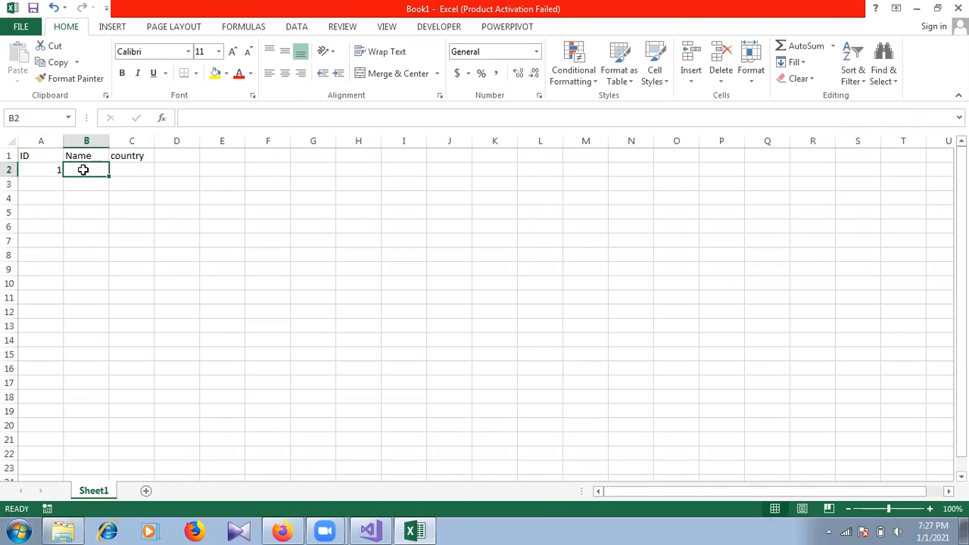
text(Saman)
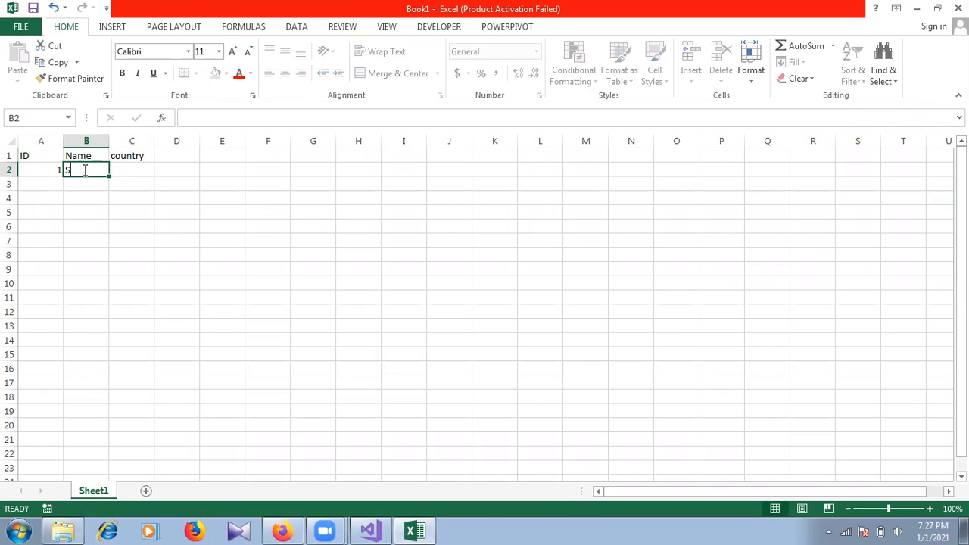
click(132, 166)
text(S)
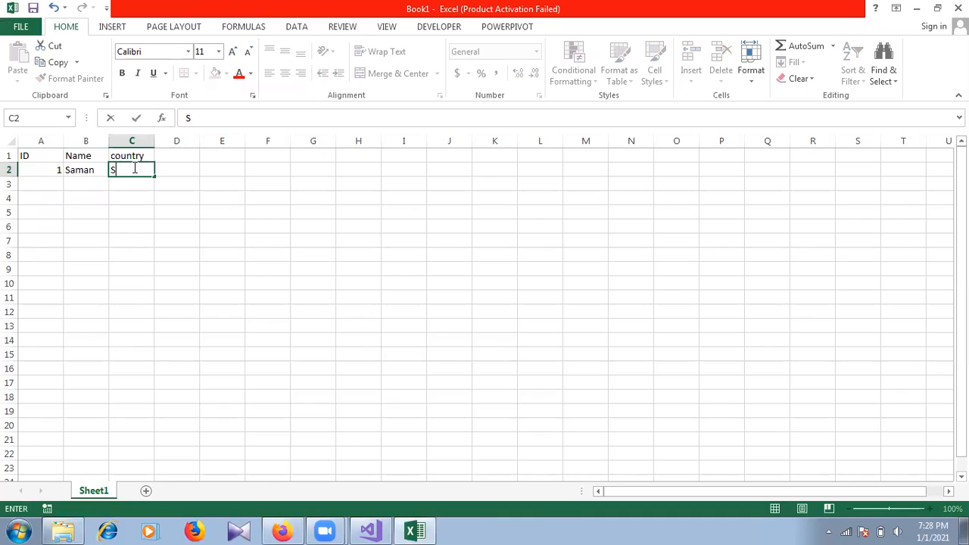
text(ri Lanka)
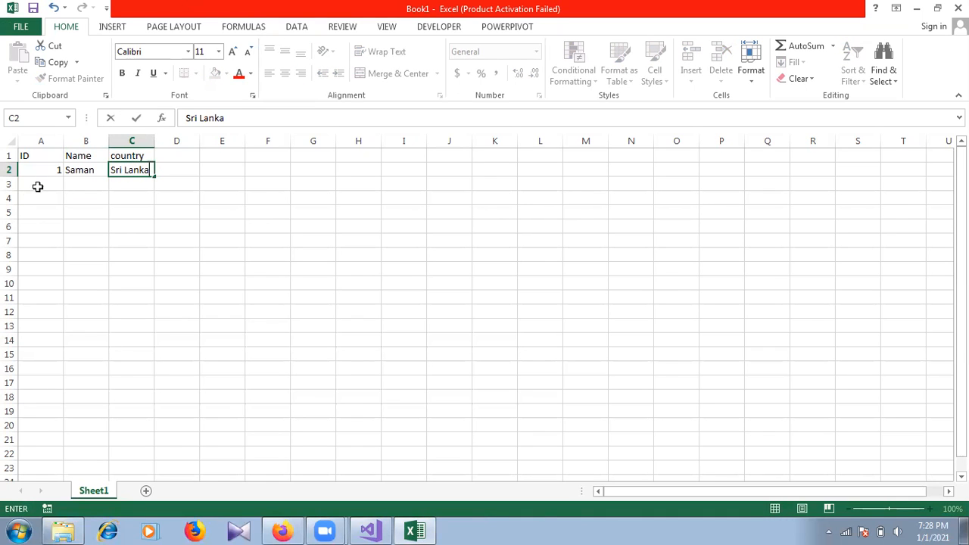
Step: Fill row 3 with ID 2, the second person's name and the country England
click(37, 186)
text(2)
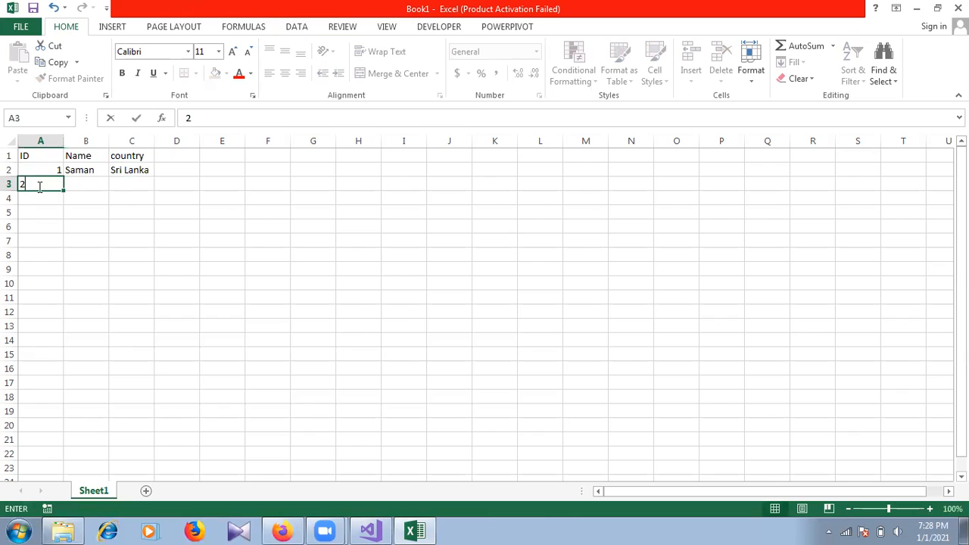
click(91, 185)
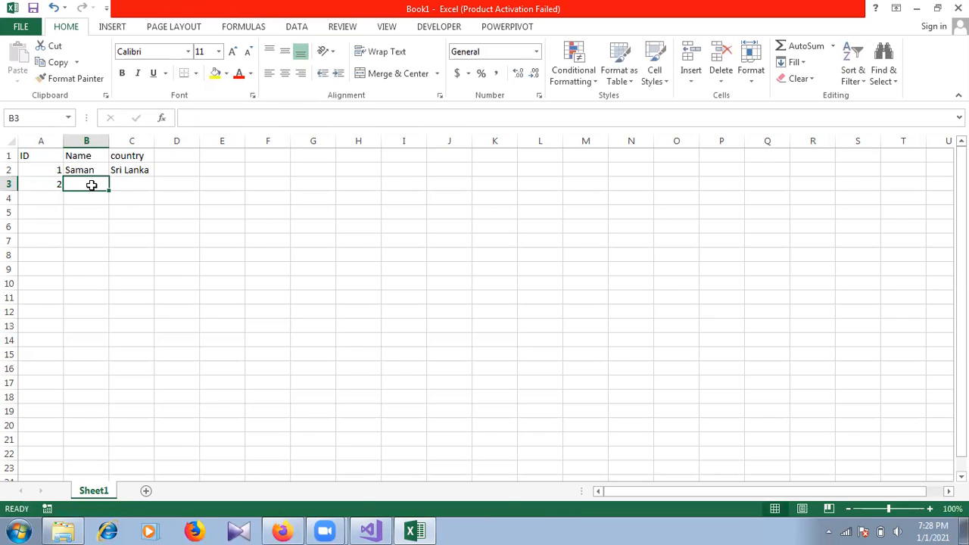
text(Adam)
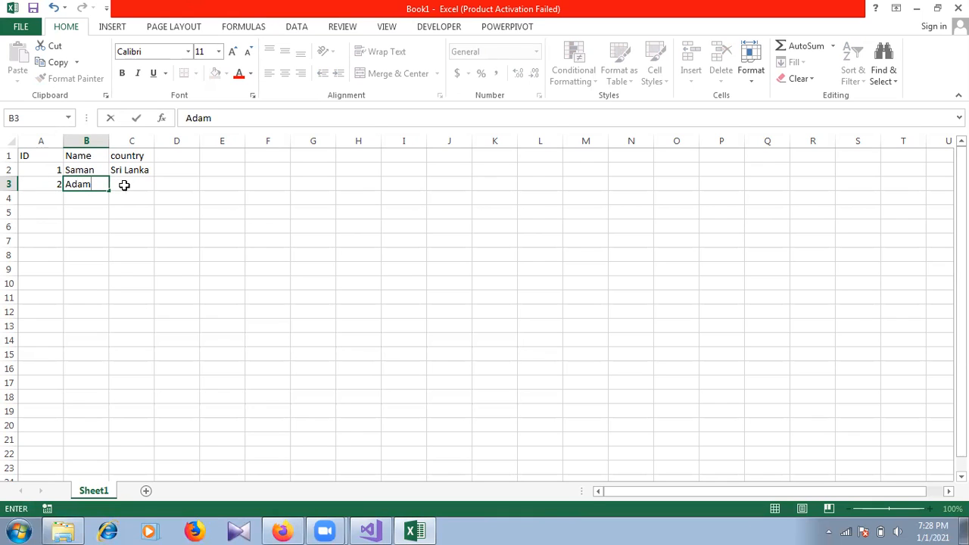
click(124, 185)
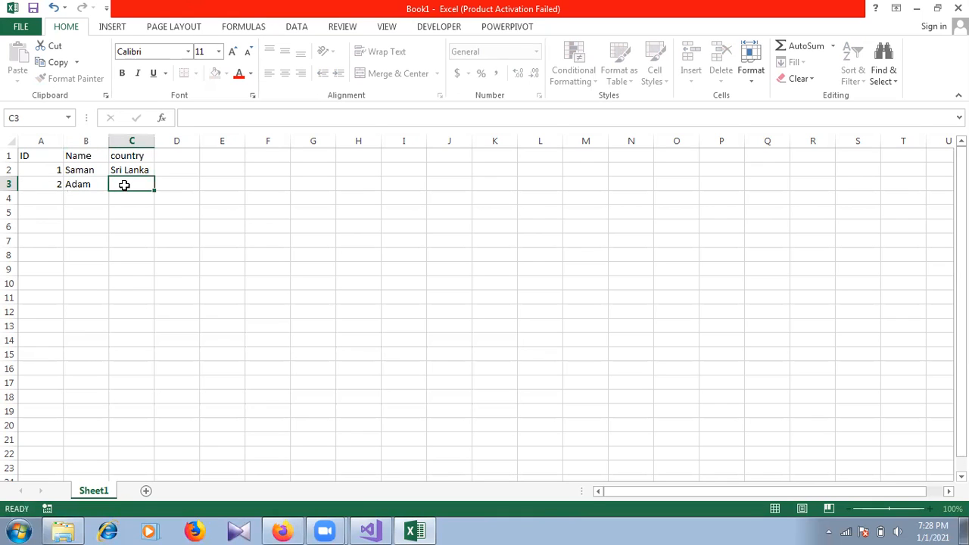
text(England)
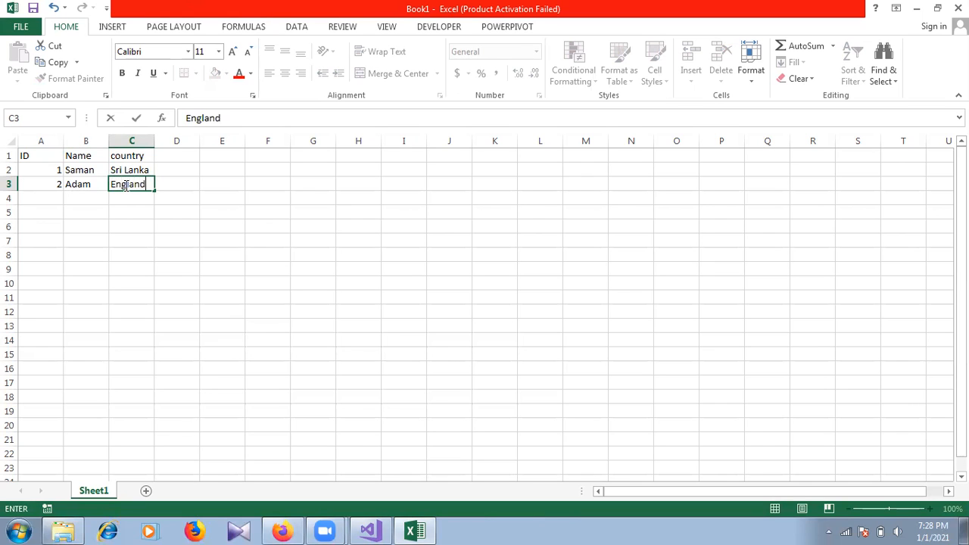
Step: Fill row 4 with ID 3, the third person's name and the country Samoa
click(56, 201)
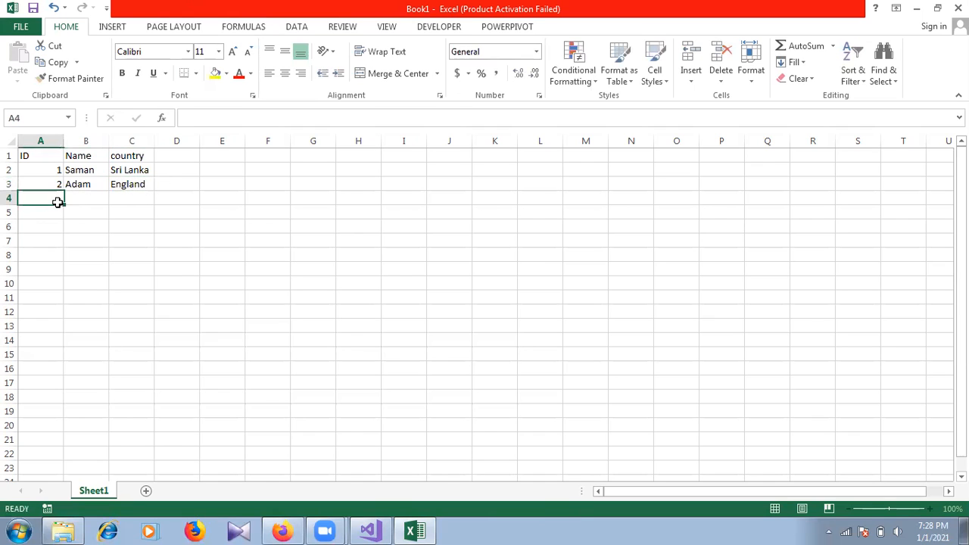
text(3)
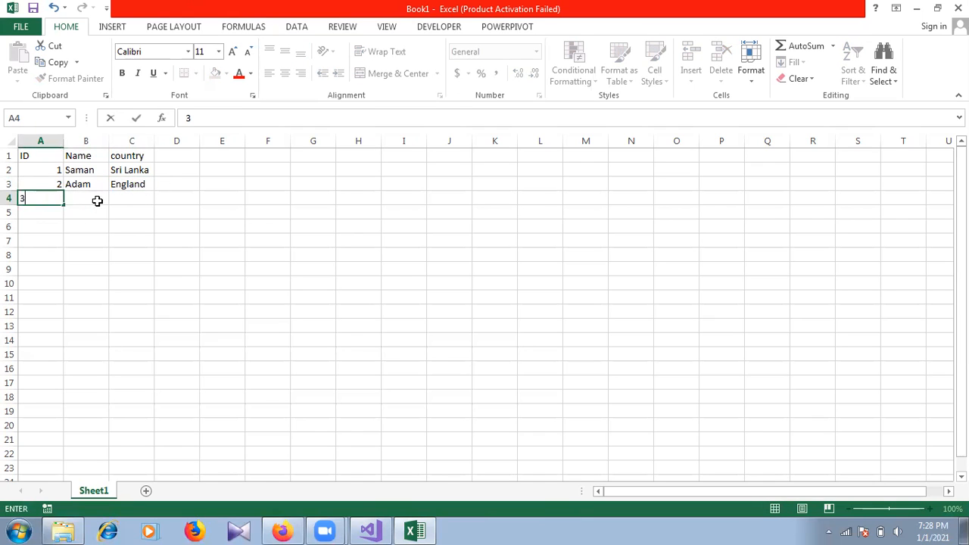
click(98, 200)
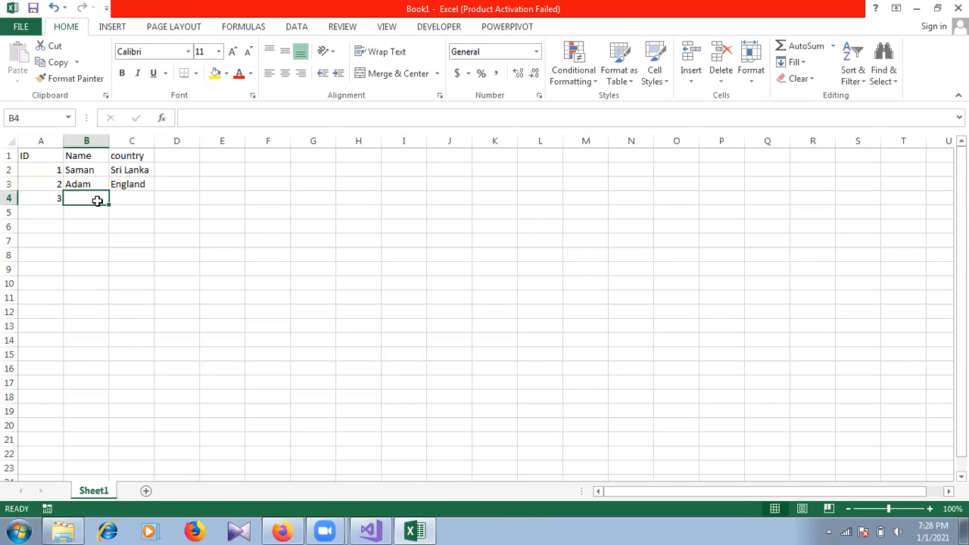
text(Willium)
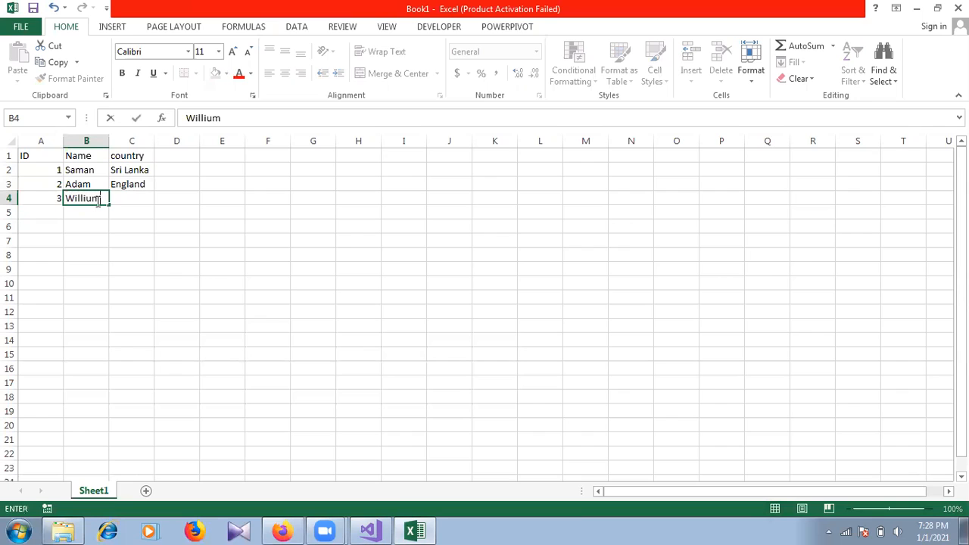
click(141, 197)
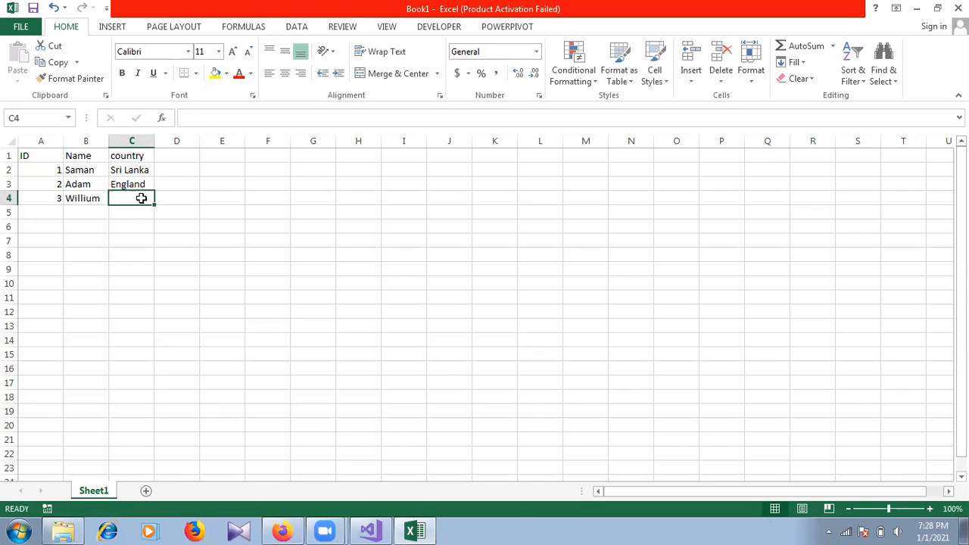
text(Samoa)
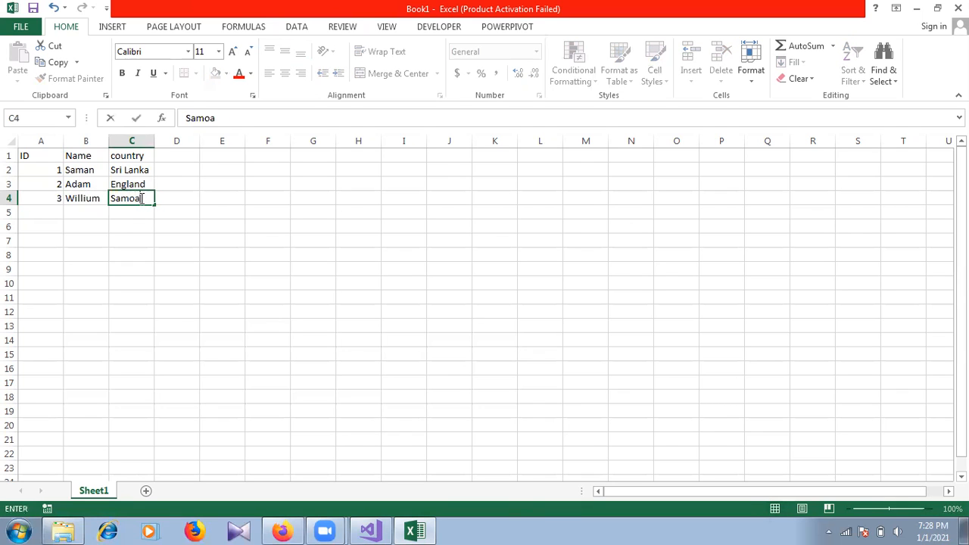
Step: Save the workbook as Book1 in Excel Workbook format in the academics folder on drive E
click(206, 199)
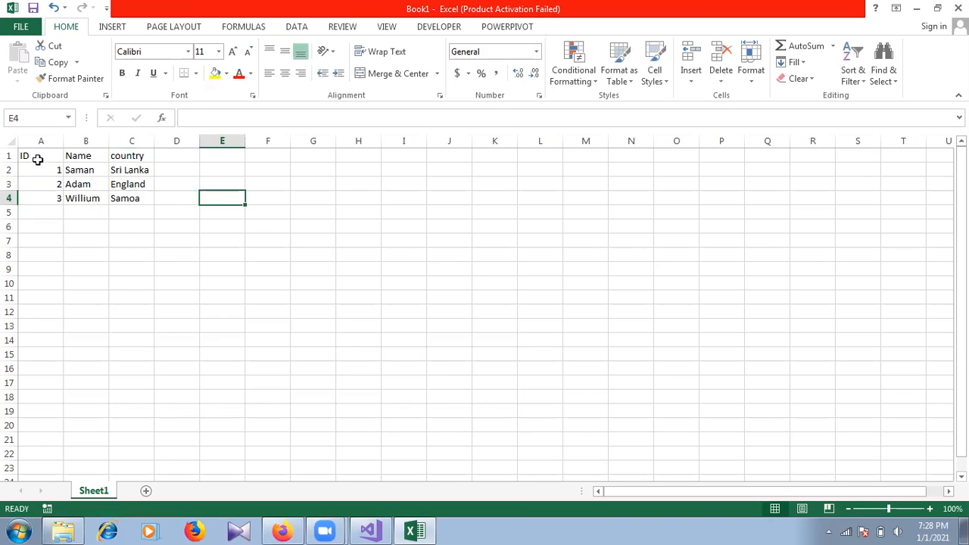
drag(37, 154, 144, 195)
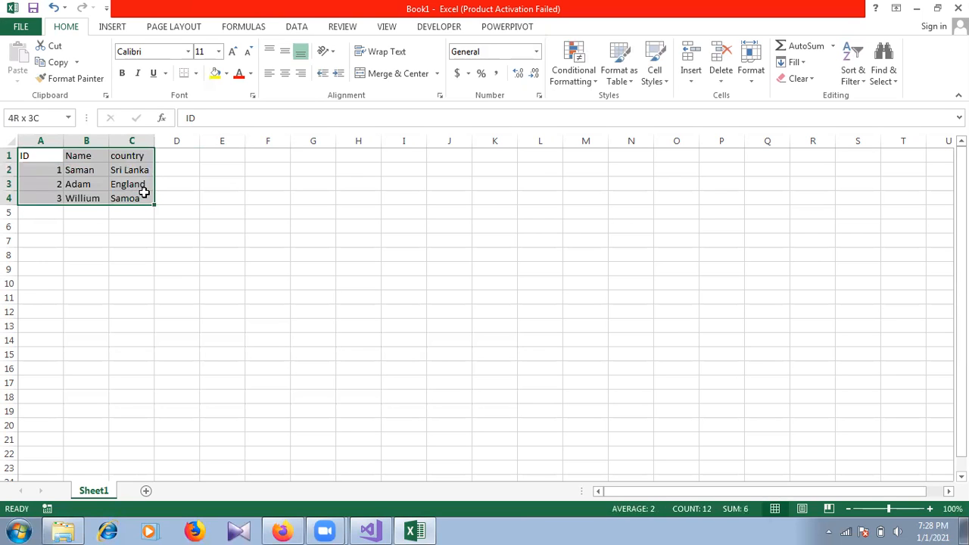
click(29, 28)
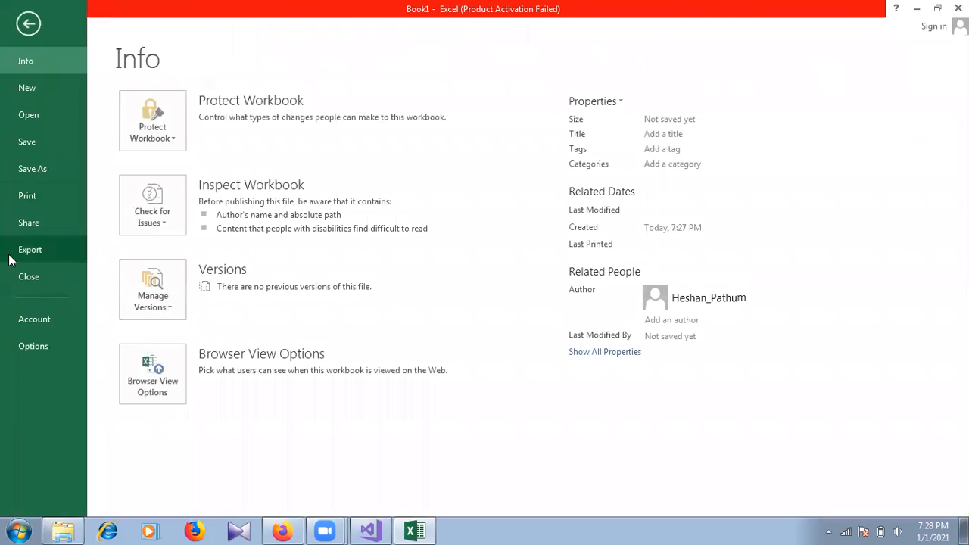
click(16, 174)
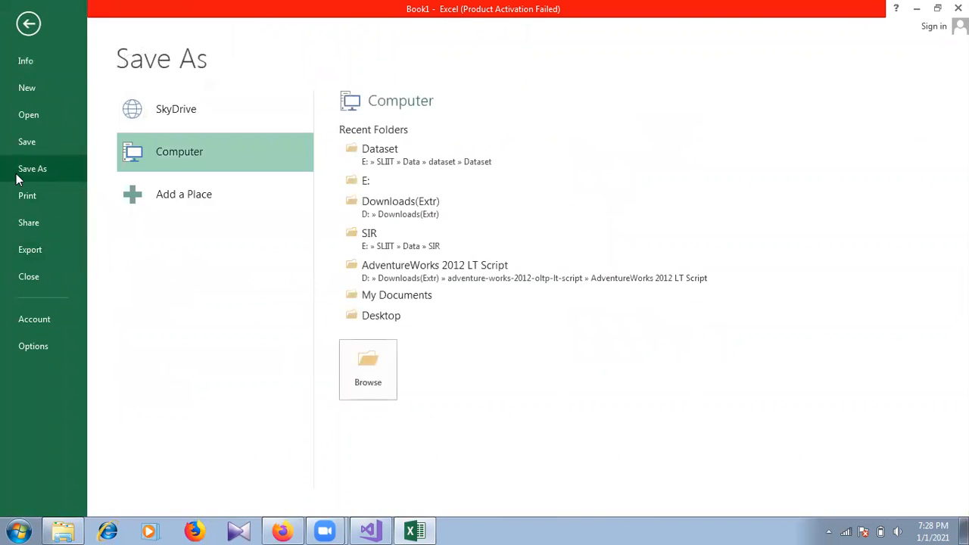
click(349, 387)
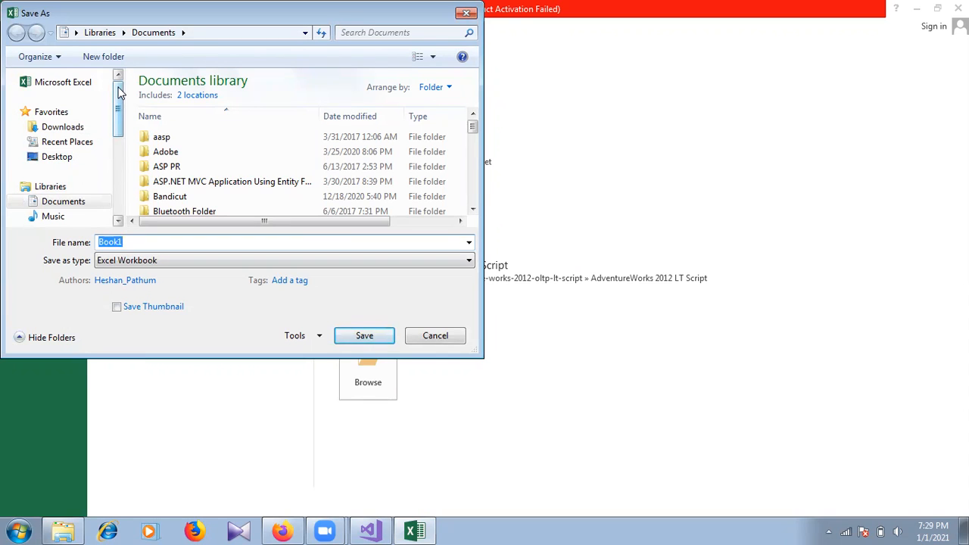
drag(118, 94, 120, 185)
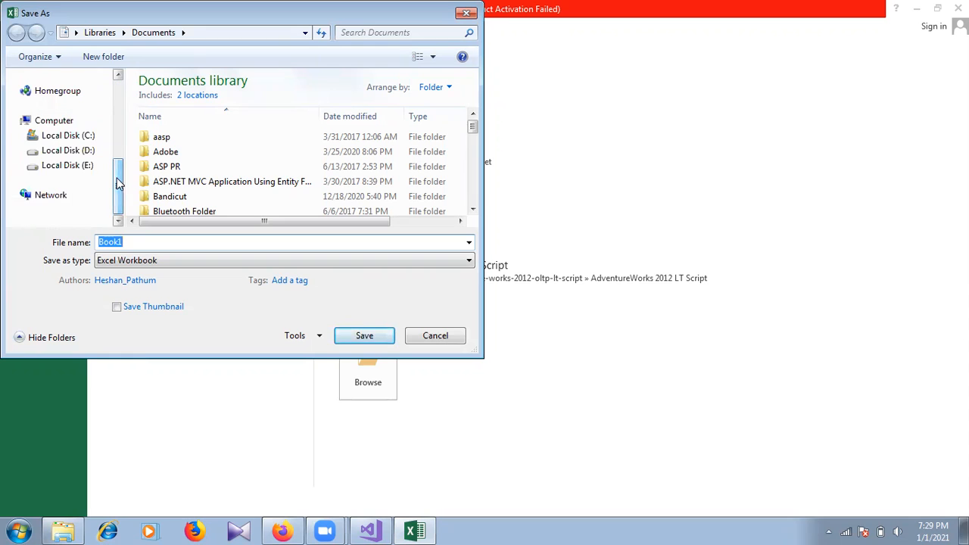
click(68, 166)
click(160, 242)
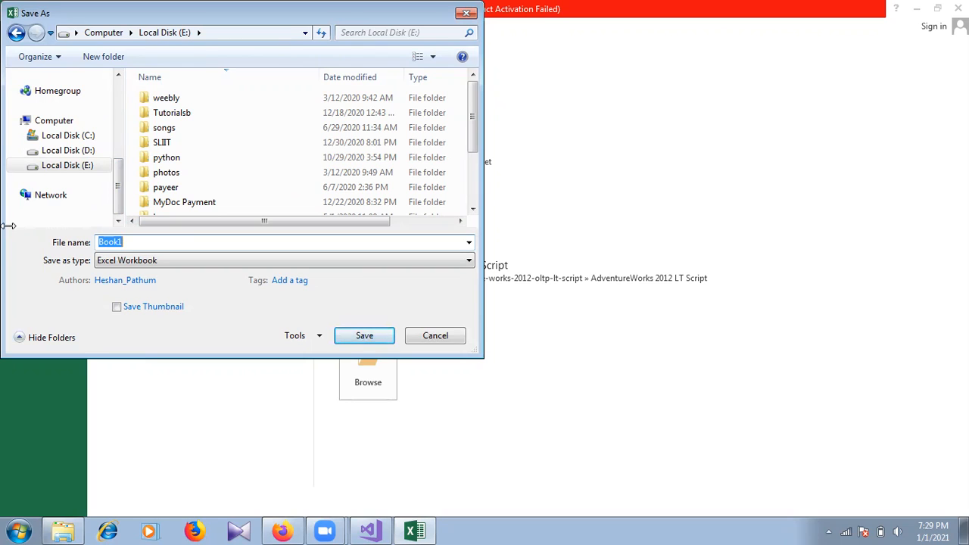
text(academics)
key(Return)
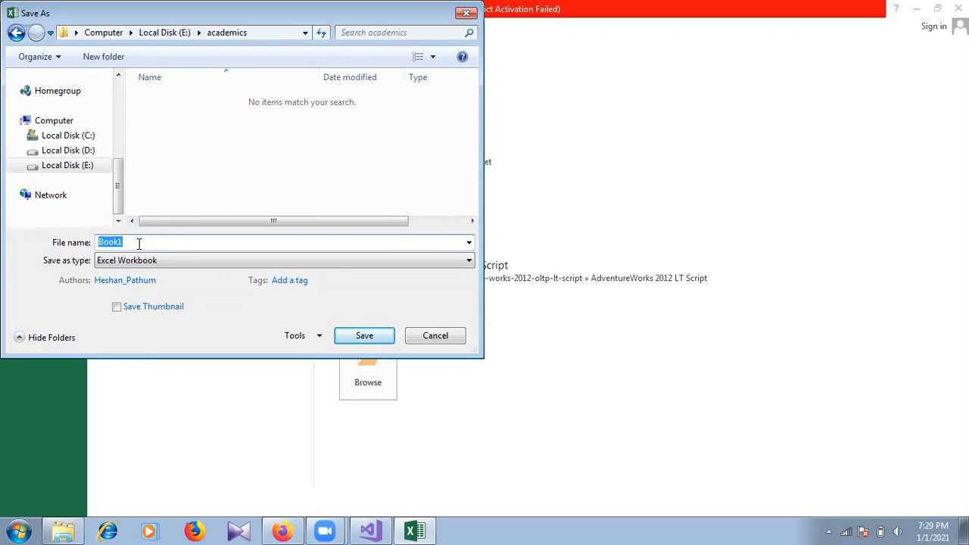
click(368, 337)
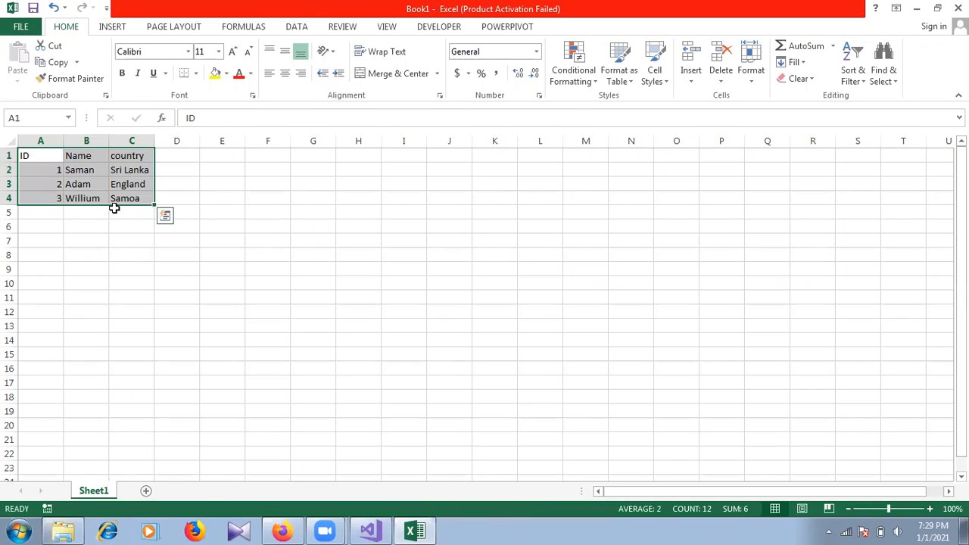
Step: Examine the sample data's header row, records and the ID, Name and country columns in the worksheet
click(115, 209)
click(190, 194)
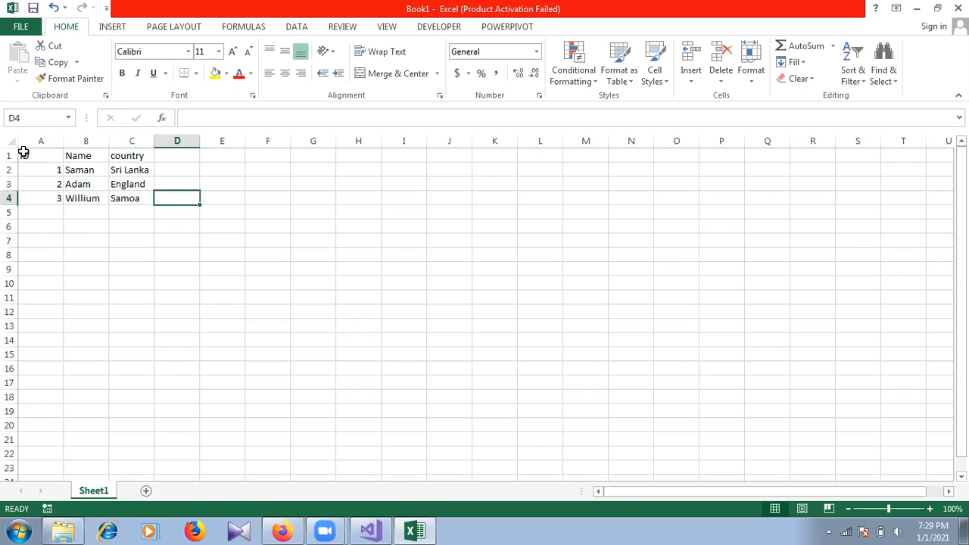
drag(30, 154, 139, 199)
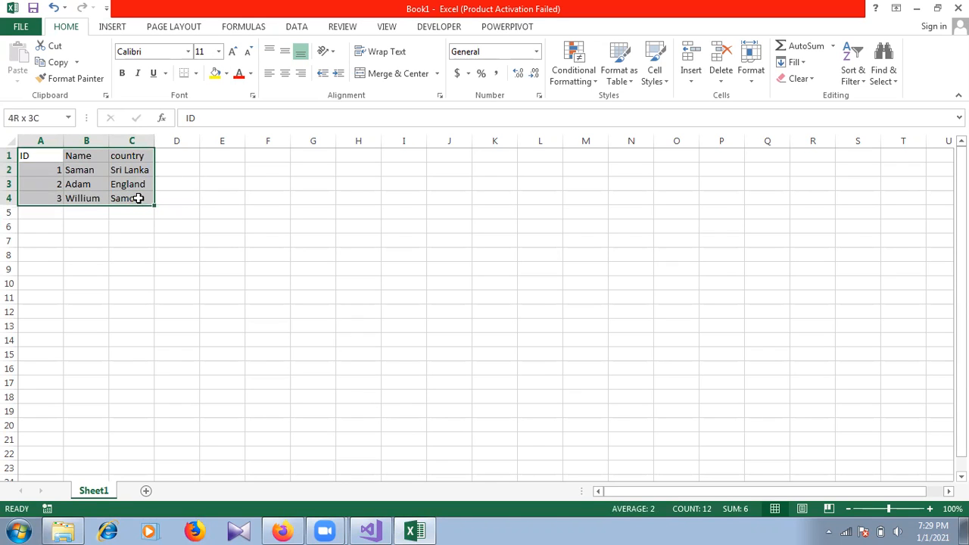
click(89, 159)
click(166, 155)
click(93, 141)
click(166, 211)
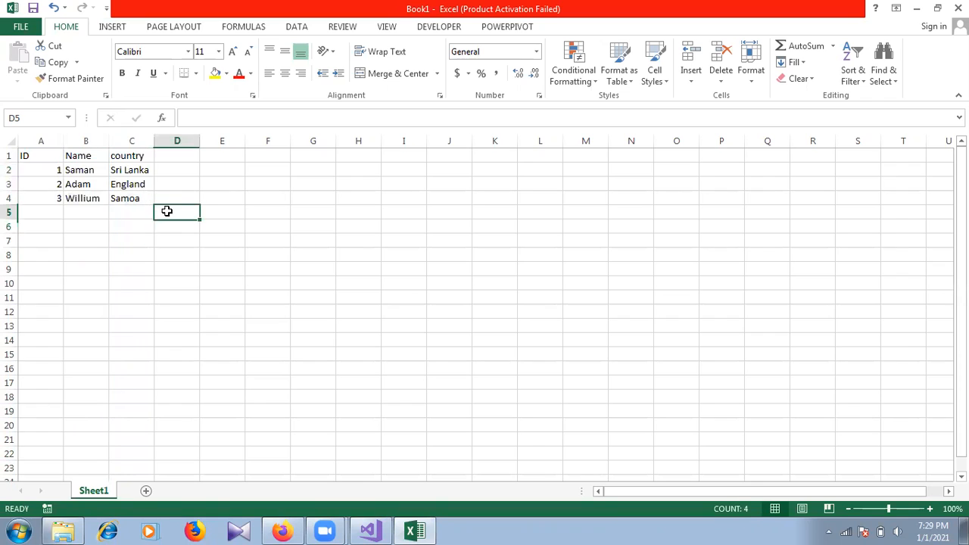
drag(27, 155, 137, 192)
click(416, 238)
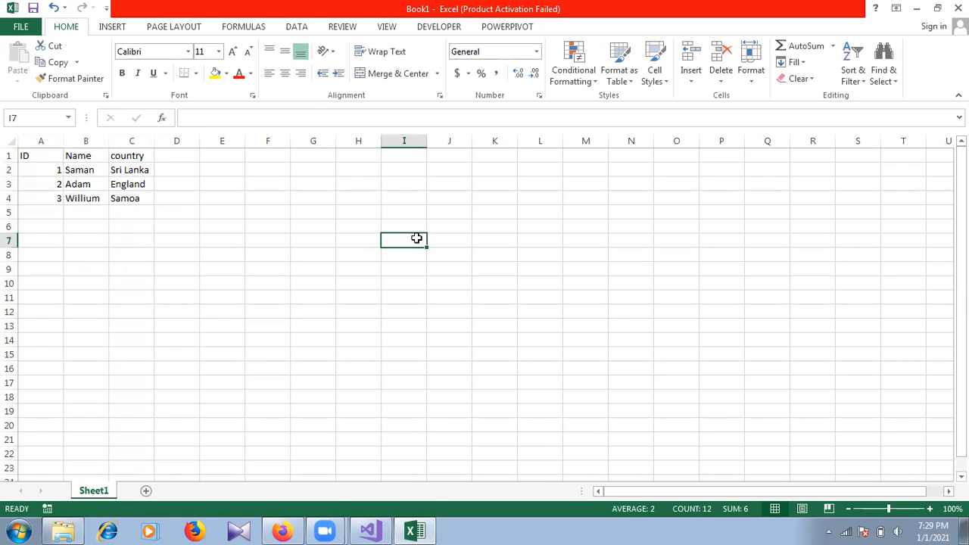
click(371, 531)
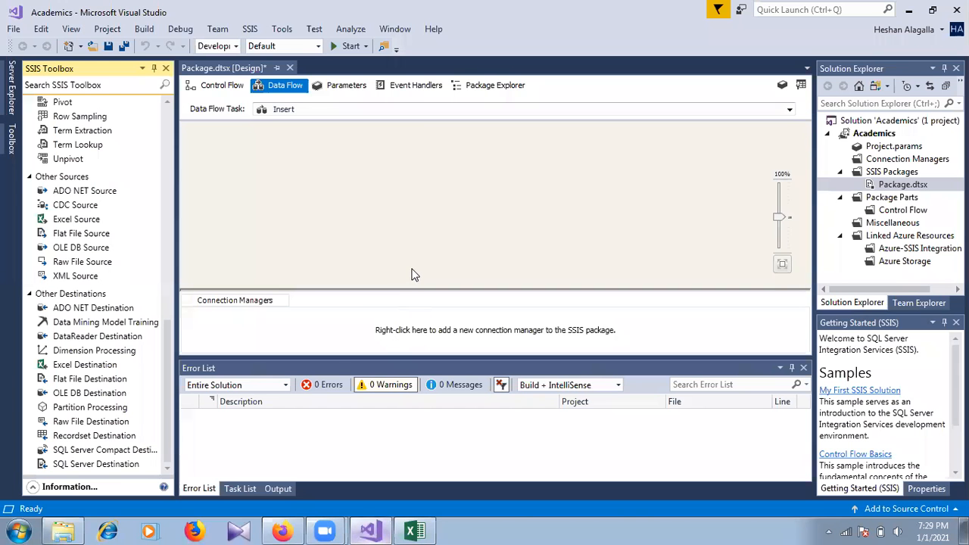
click(323, 163)
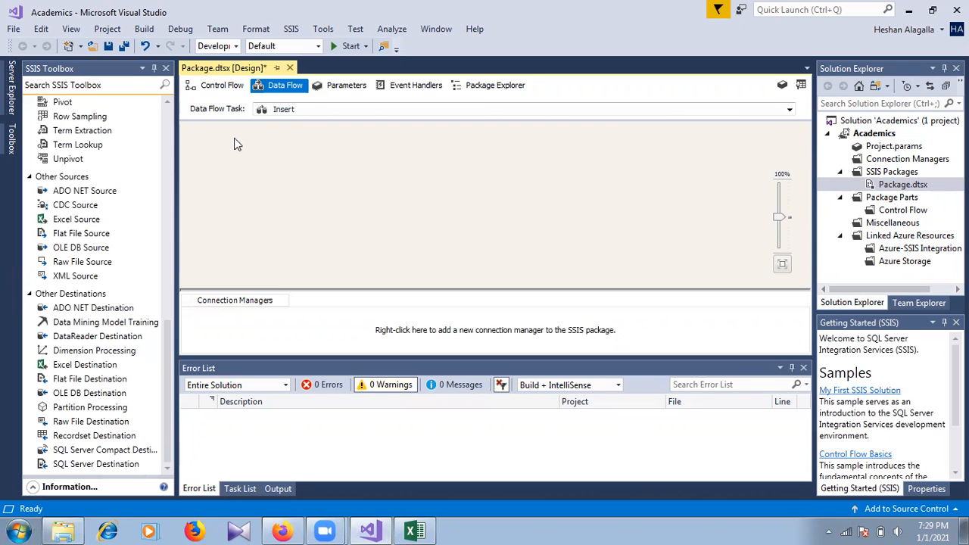
click(414, 532)
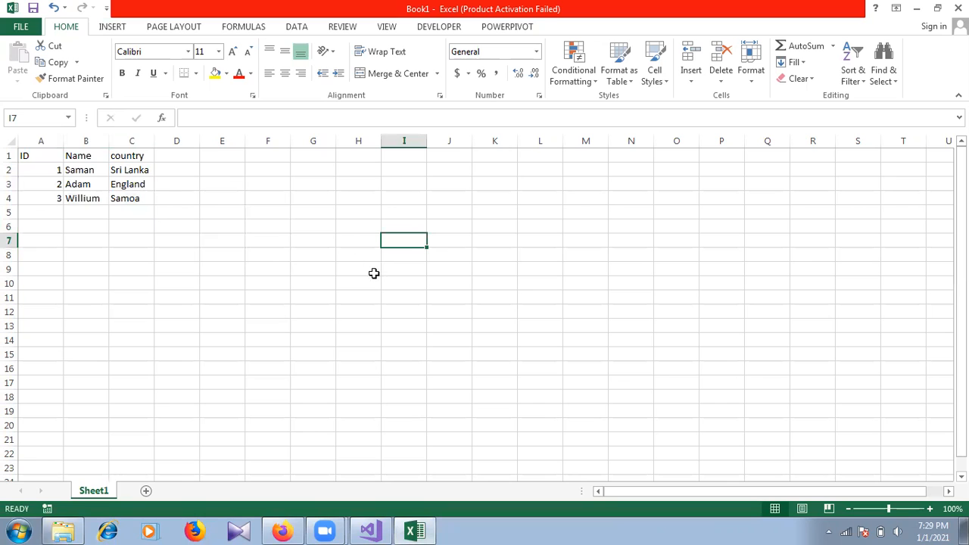
click(371, 528)
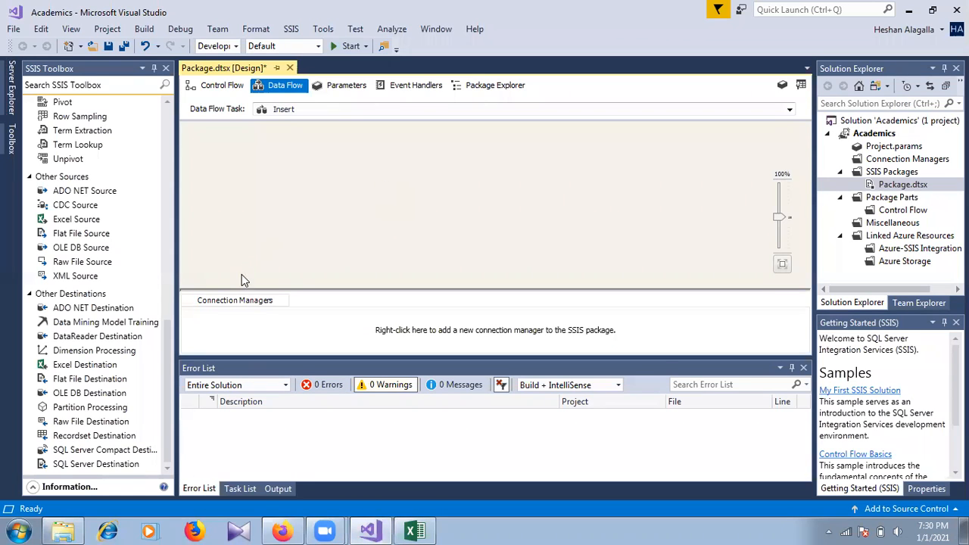
Step: Switch to Microsoft SQL Server Management Studio 18 and connect to the local SQLEXPRESS database engine using Windows Authentication
click(21, 530)
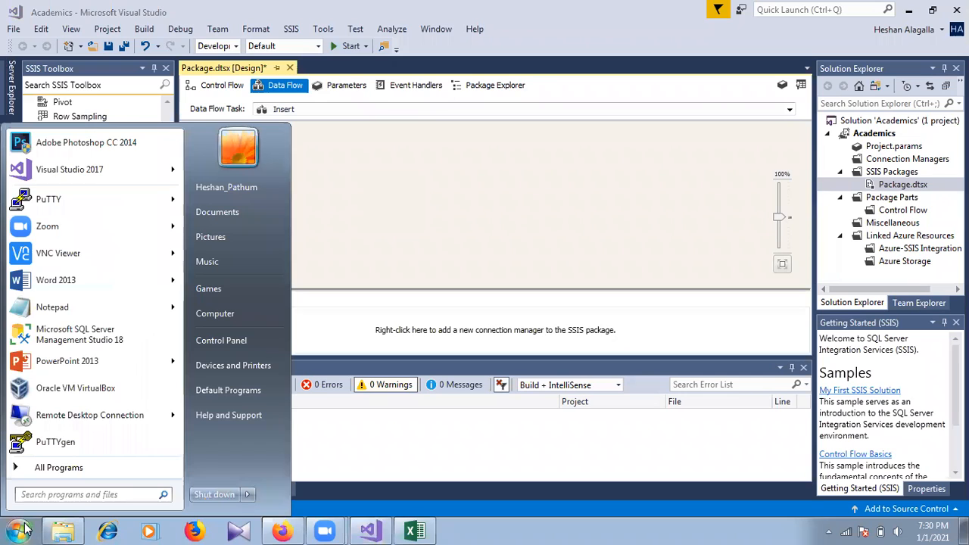
click(128, 326)
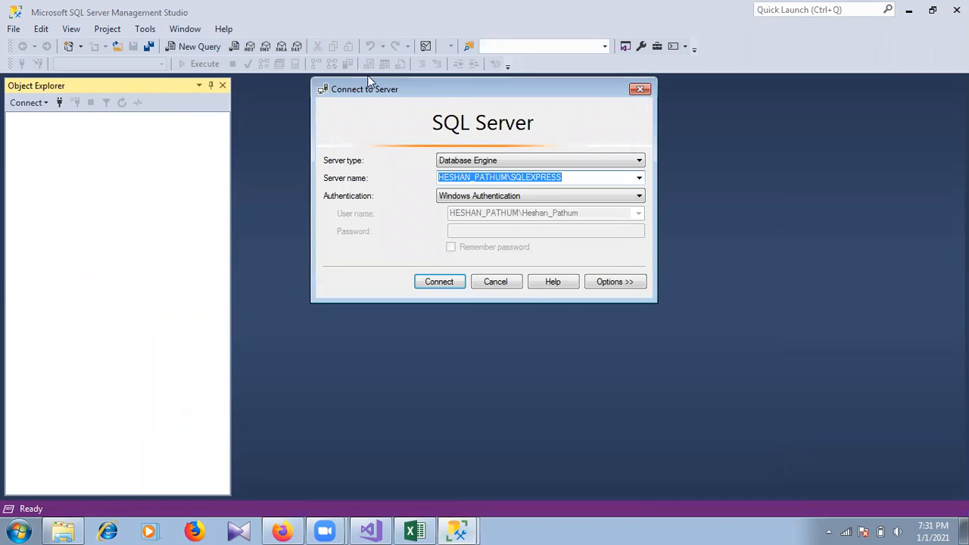
click(427, 285)
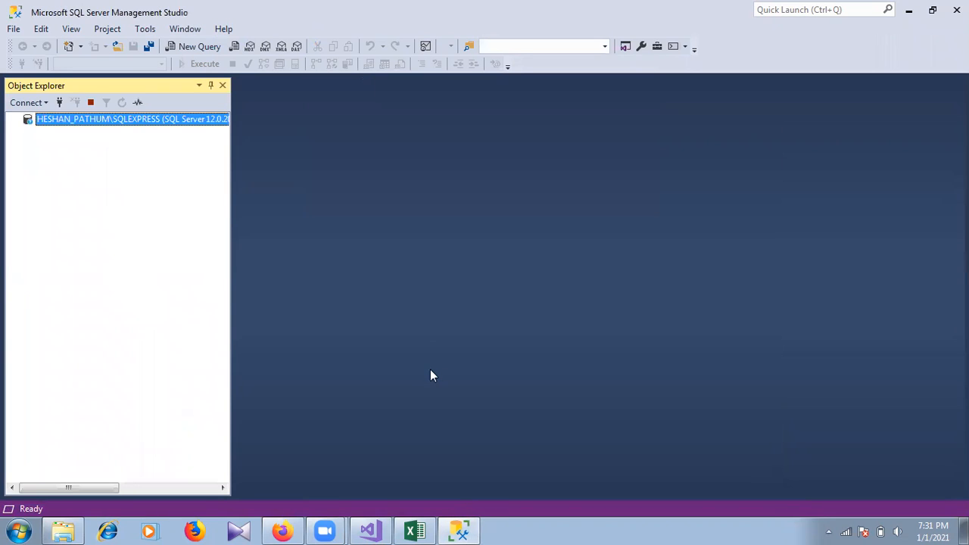
Step: Create a new database named Academics on the connected server, keeping the default owner and file settings
click(27, 132)
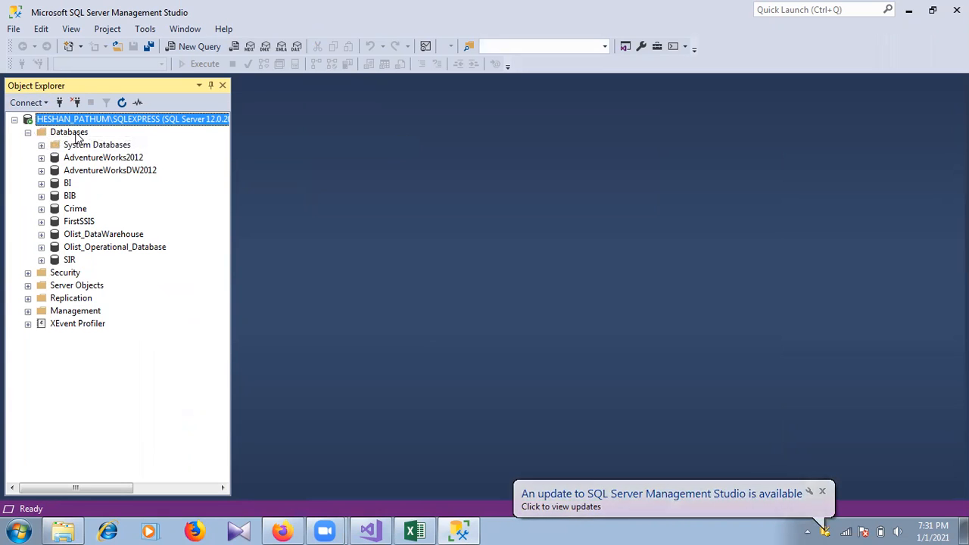
right_click(76, 134)
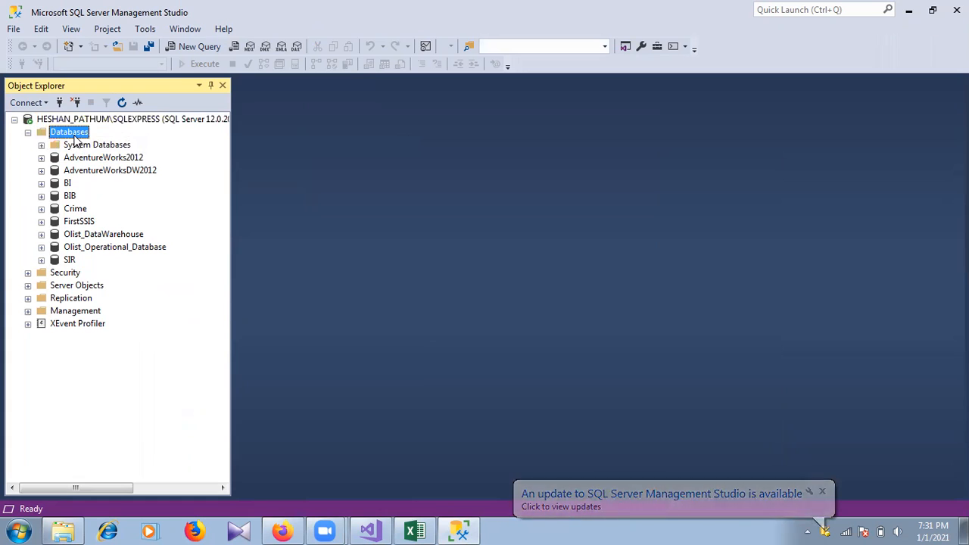
click(97, 146)
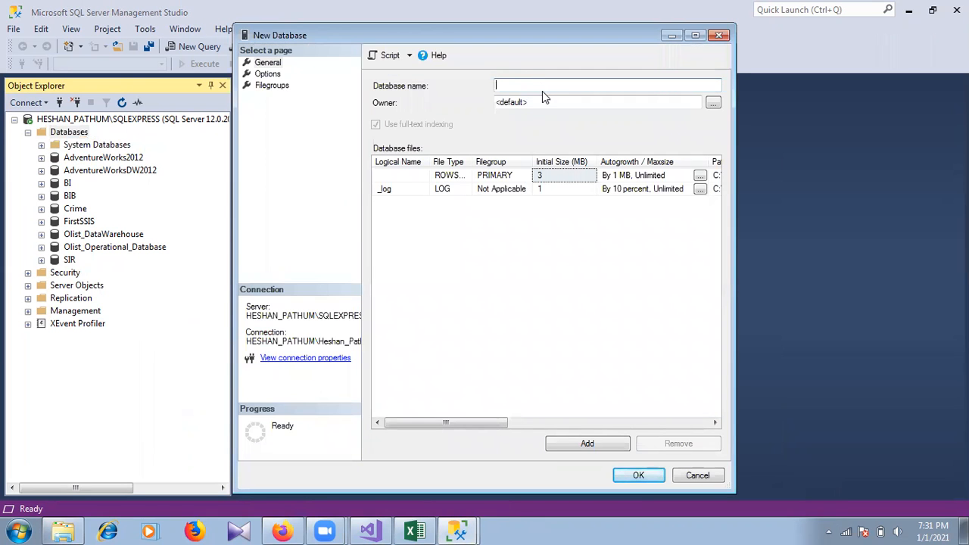
text(Academics)
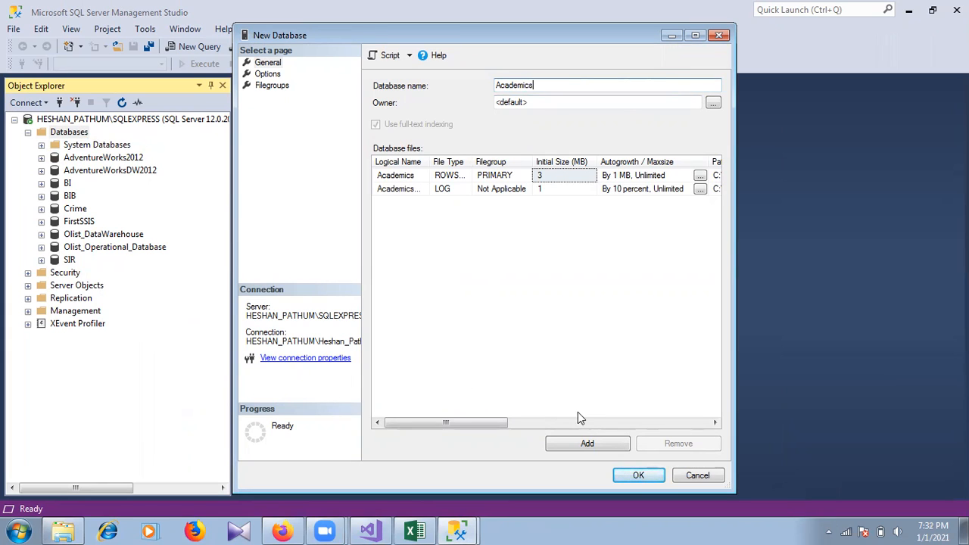
click(630, 476)
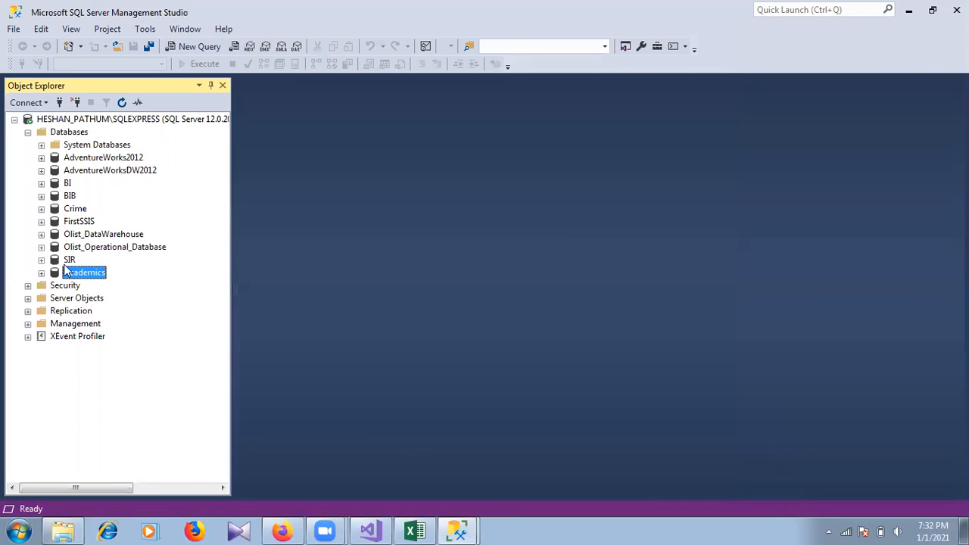
Step: Start designing a new table in the Academics database
click(42, 273)
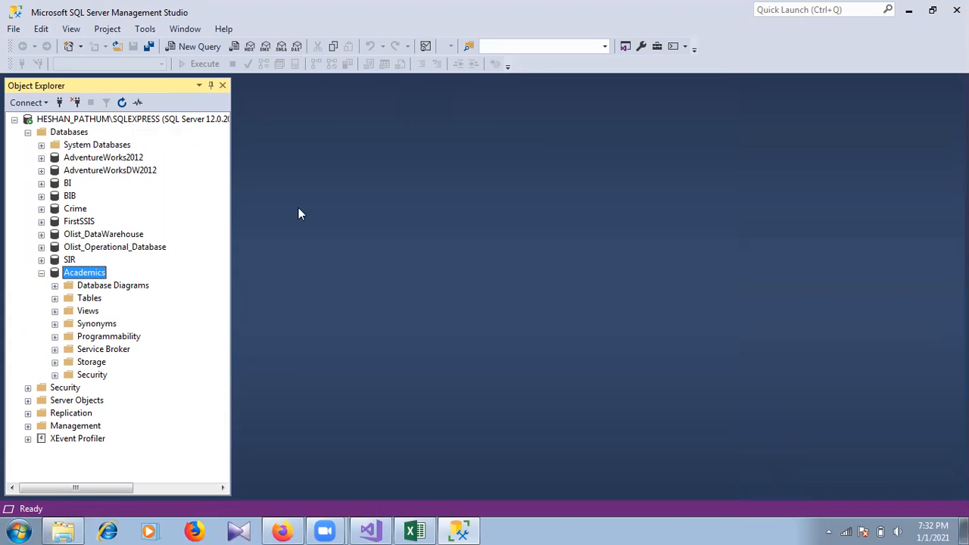
click(56, 299)
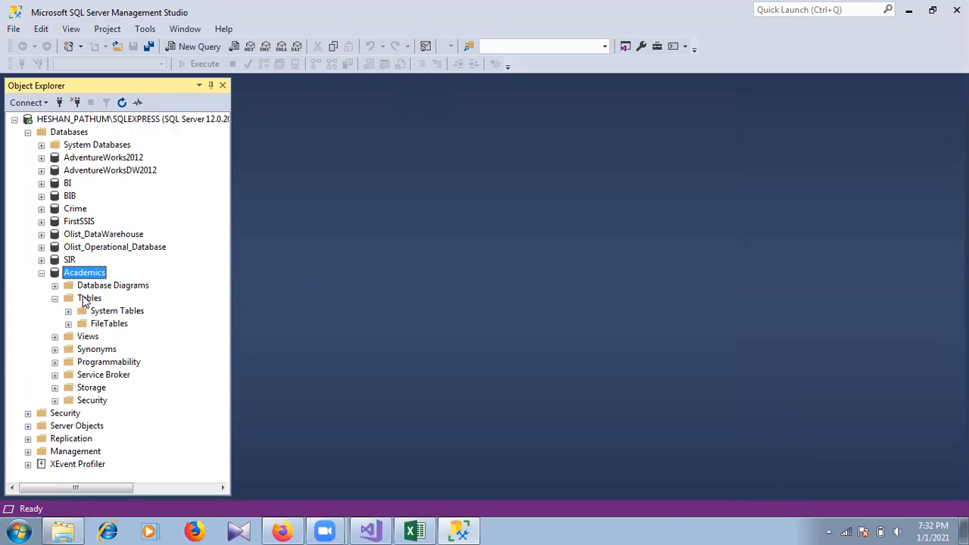
right_click(87, 299)
mouse_move(117, 305)
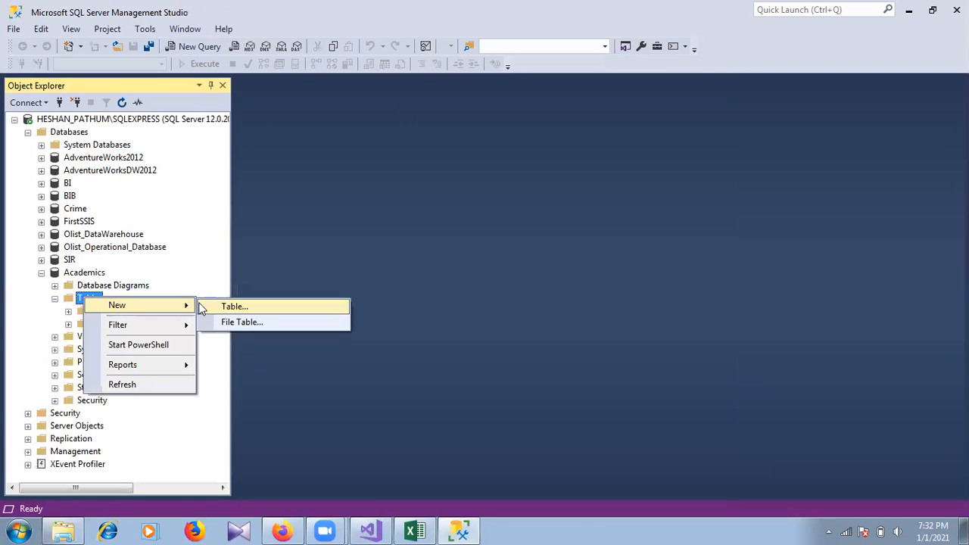
click(206, 307)
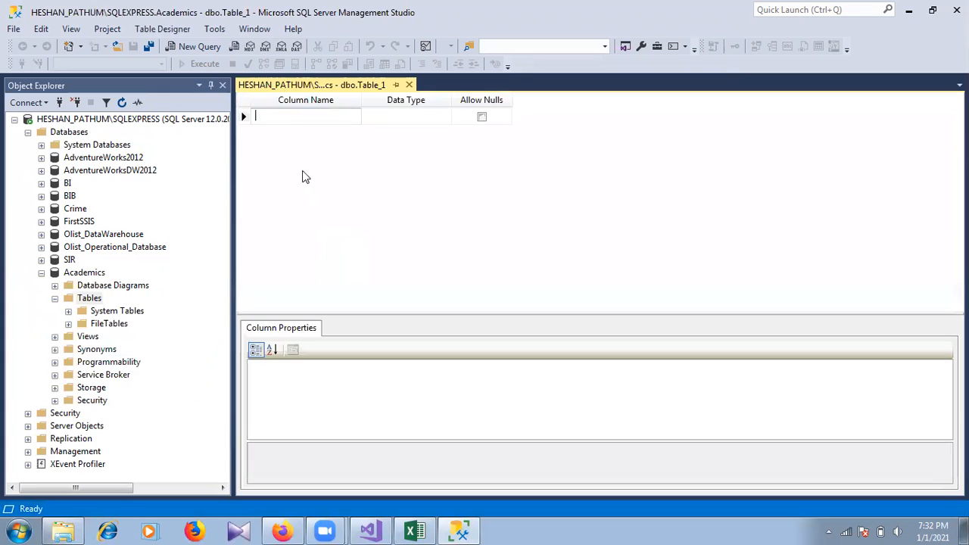
Step: Add an ID column with the data type varchar(50) to the new table
click(292, 117)
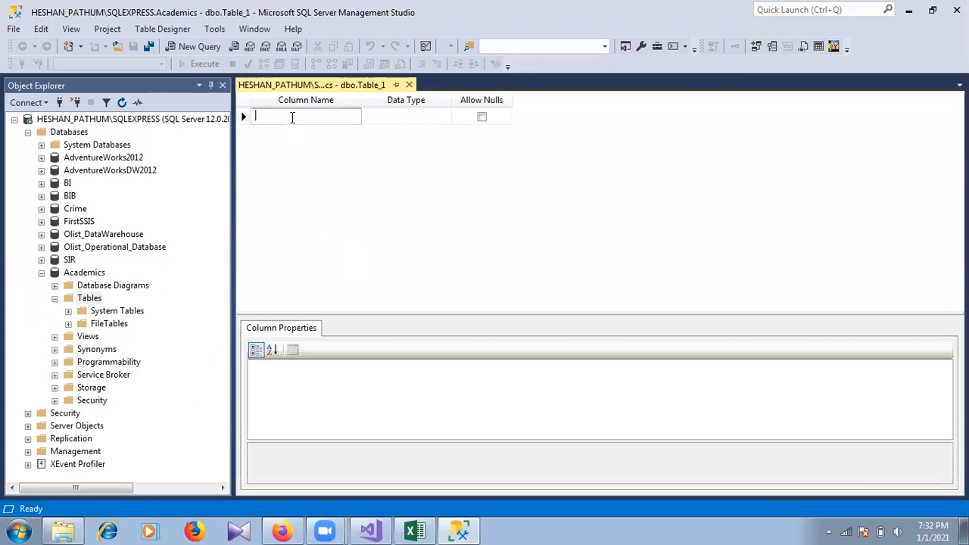
text(ID)
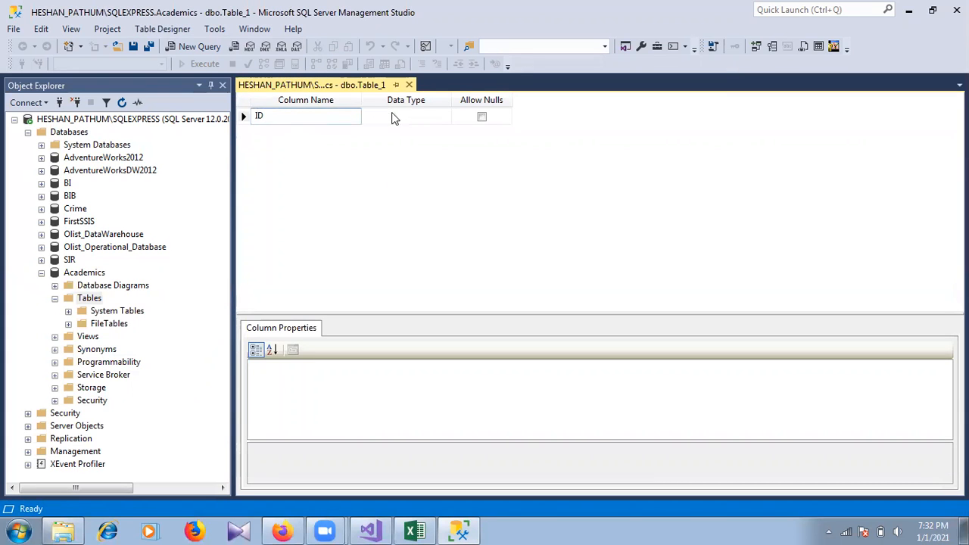
click(393, 117)
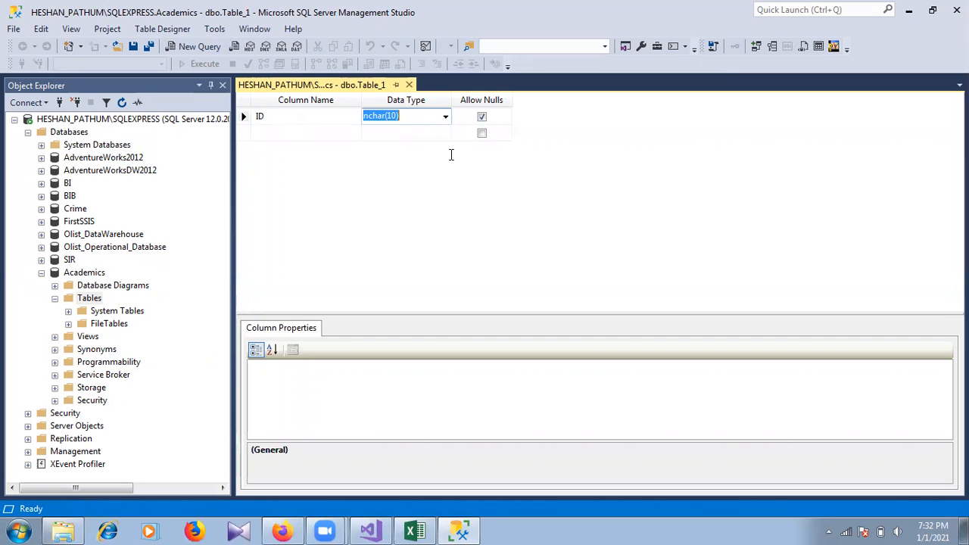
click(446, 119)
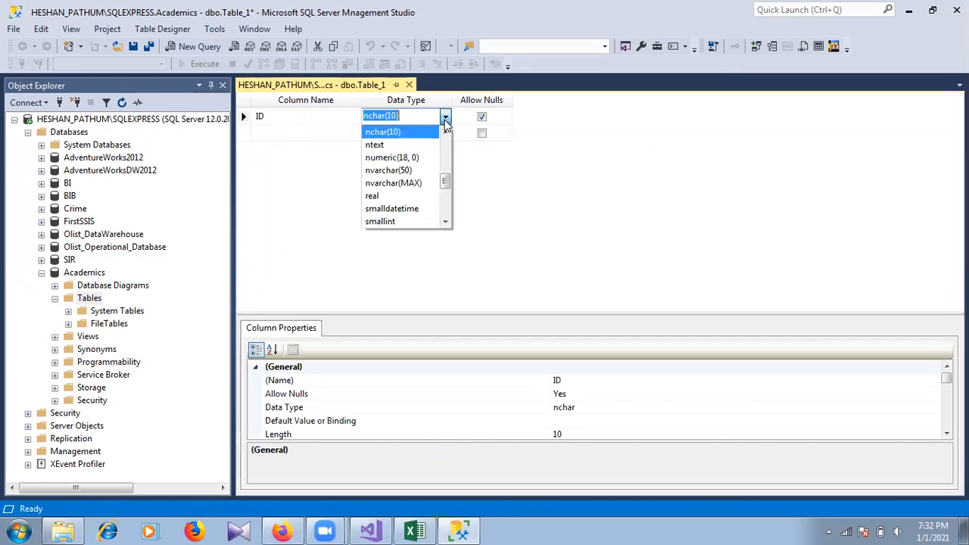
drag(446, 187, 449, 236)
click(428, 197)
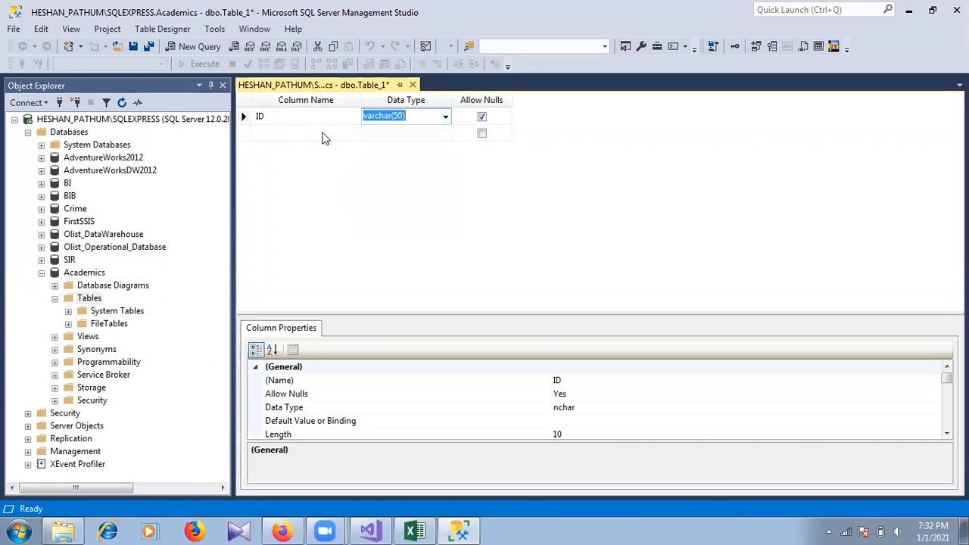
Step: Add a Name column with the data type varchar(50) to the new table
click(301, 132)
text(Name)
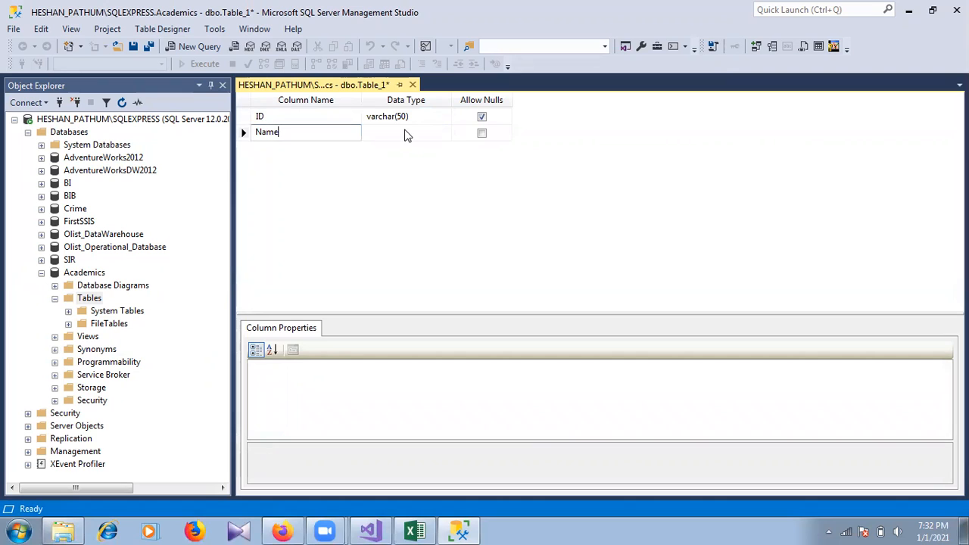
key(BackSpace)
key(BackSpace)
key(BackSpace)
key(BackSpace)
text(Name)
click(444, 136)
click(445, 133)
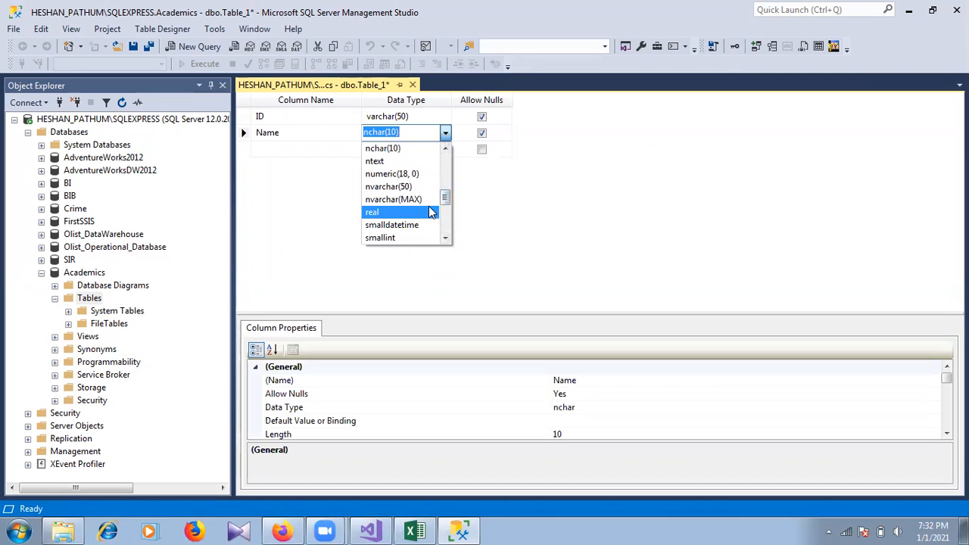
drag(445, 204, 445, 263)
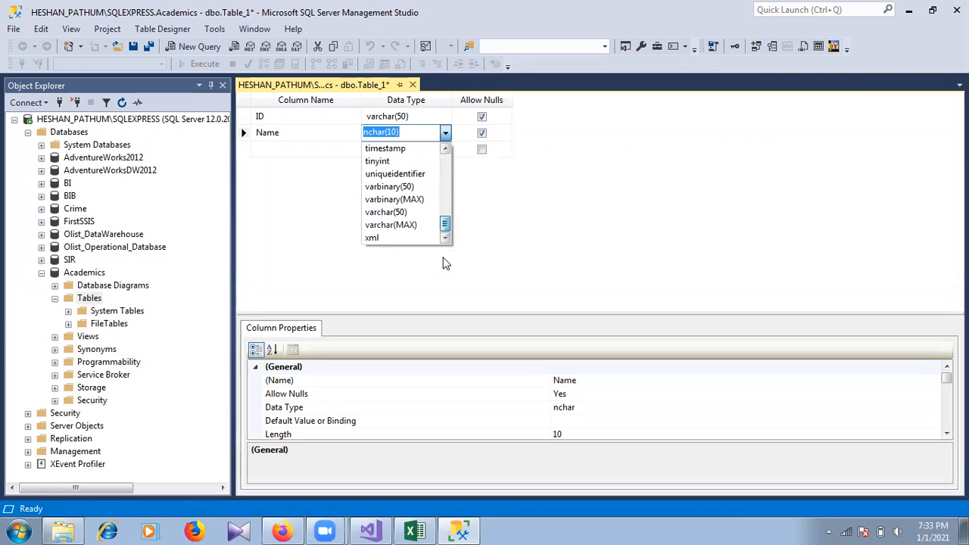
click(420, 212)
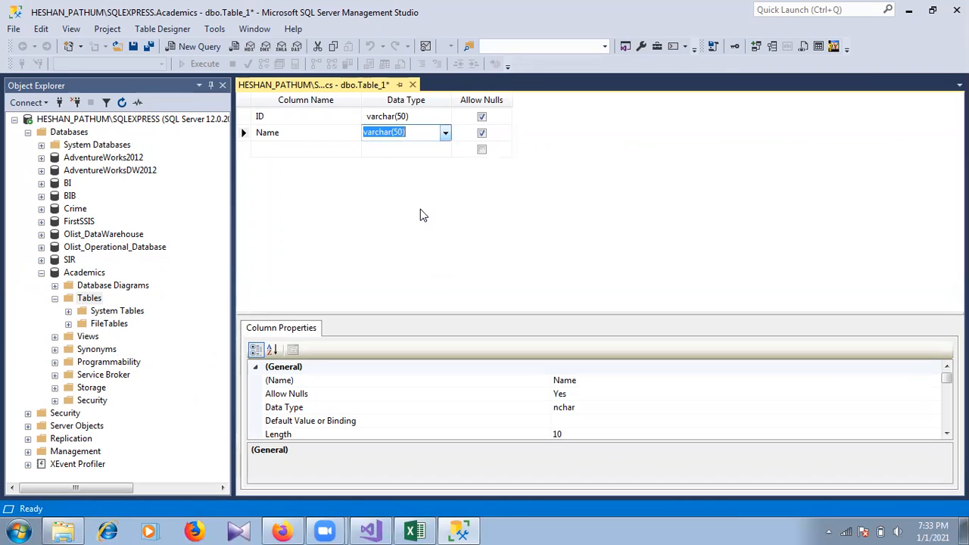
Step: Add a Country column with the data type varchar(50) below the Name column
click(297, 154)
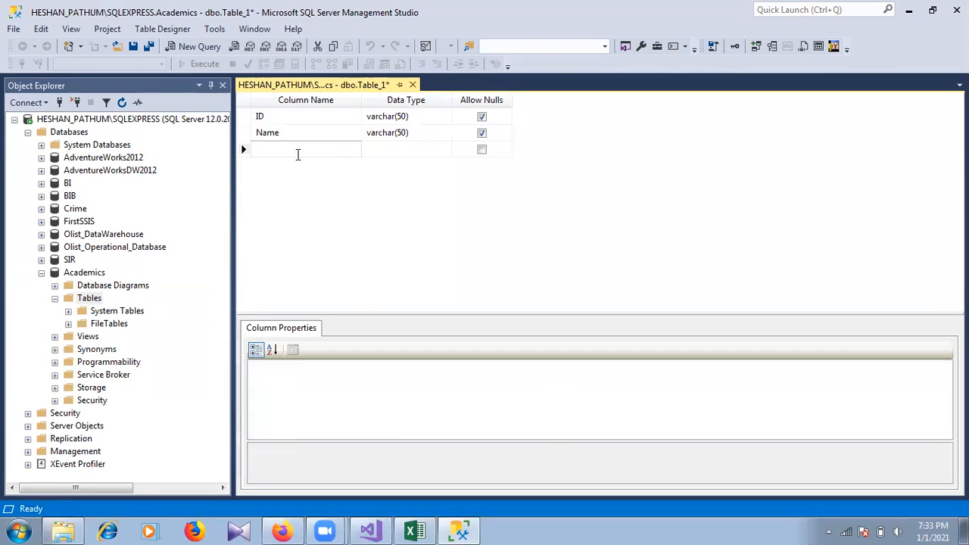
text(Country)
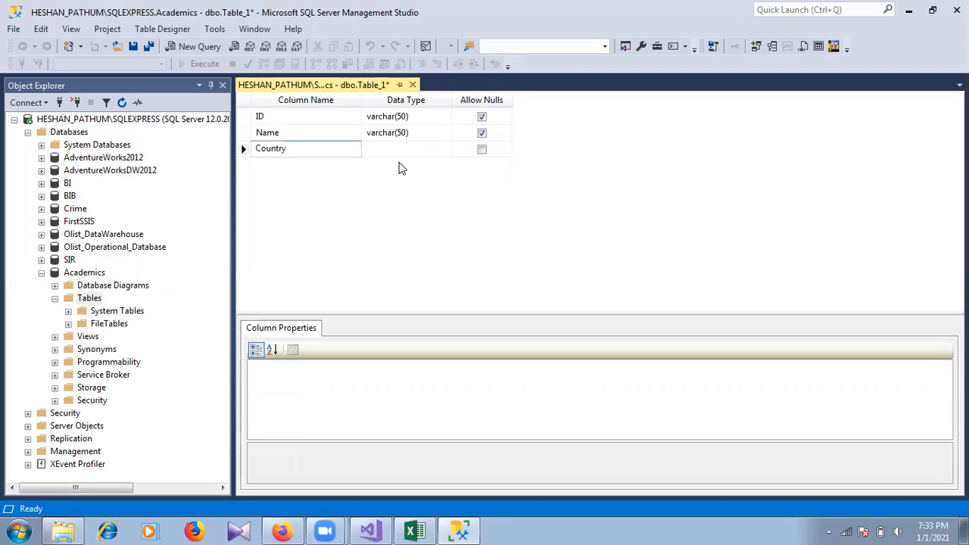
click(440, 149)
click(445, 150)
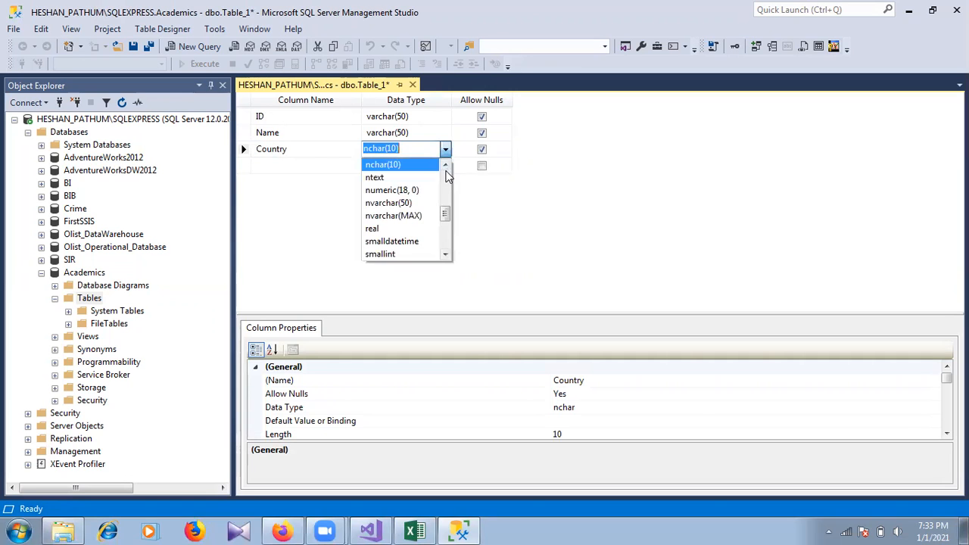
scroll(445, 250, down, 4)
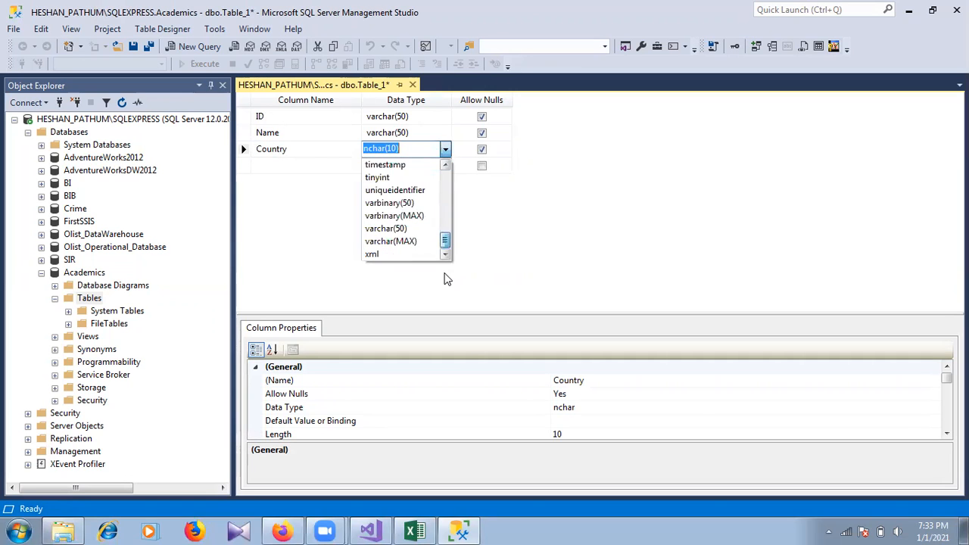
click(426, 231)
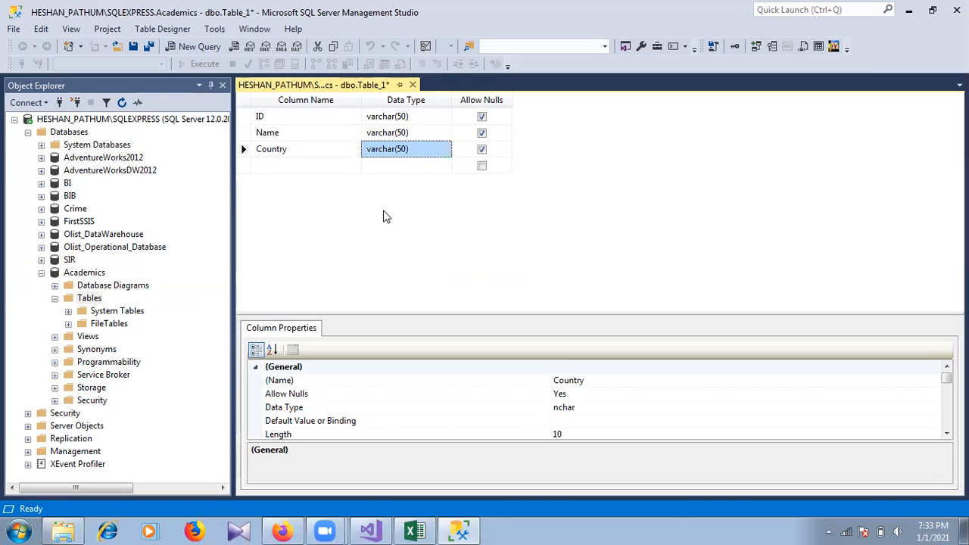
Step: Save the new table under the name user
key(ctrl+s)
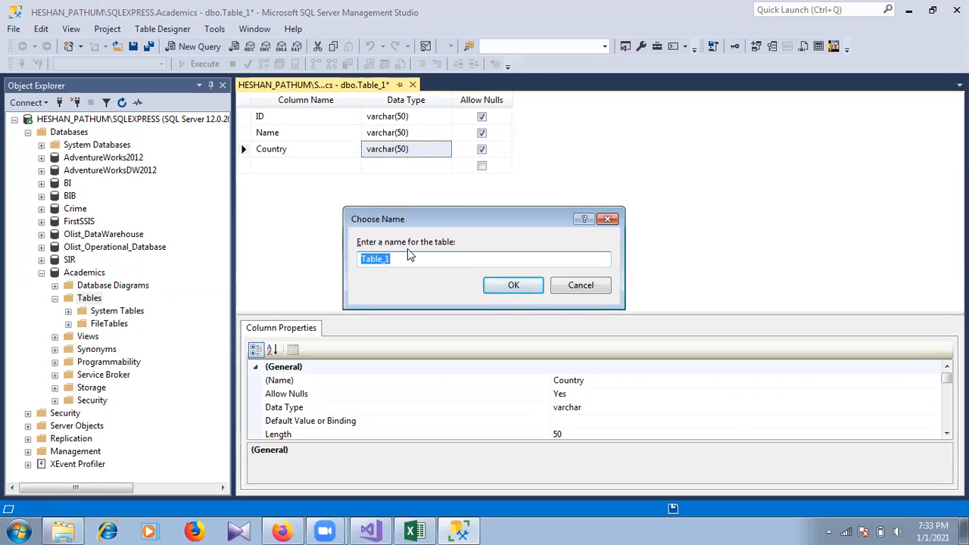
text(ac)
key(BackSpace)
key(BackSpace)
text(user)
click(501, 286)
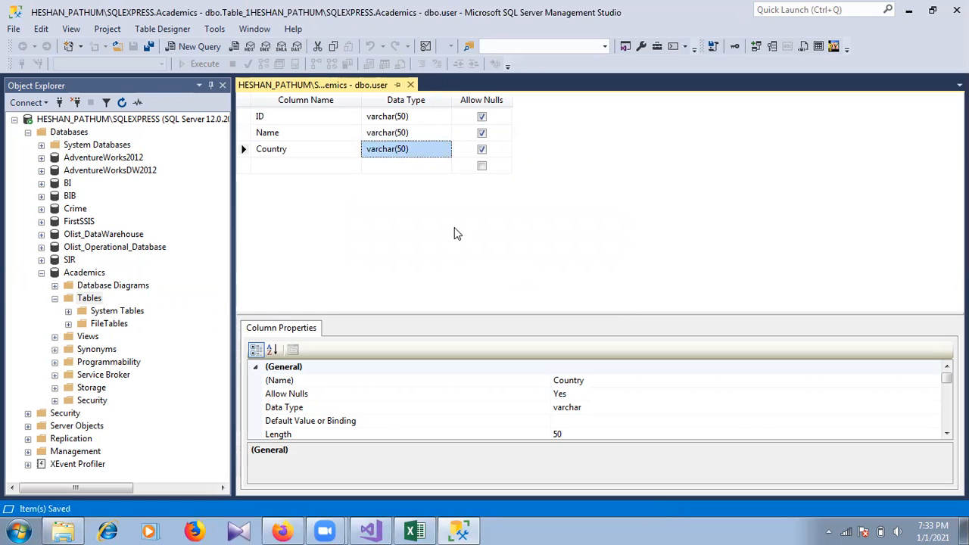
Step: Refresh the Tables folder of the Academics database
right_click(84, 299)
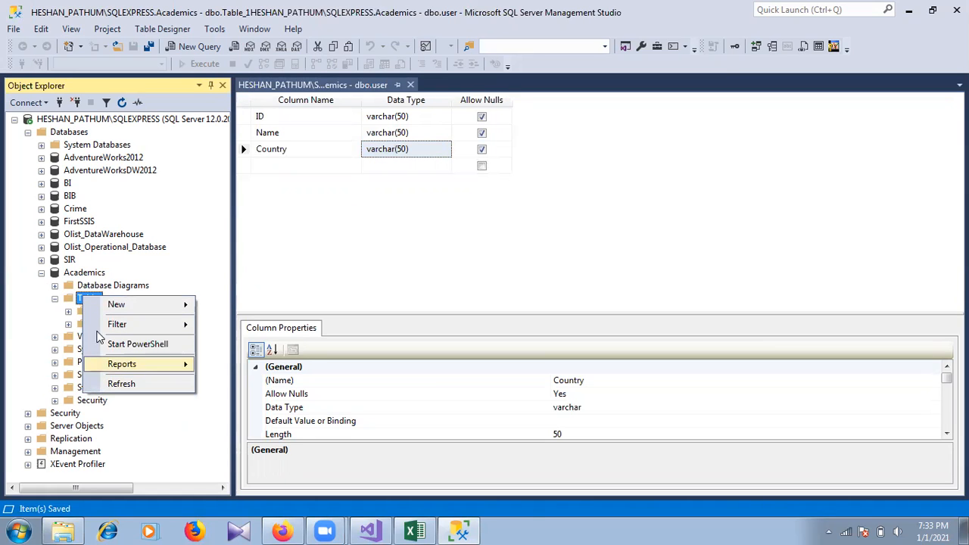
click(190, 281)
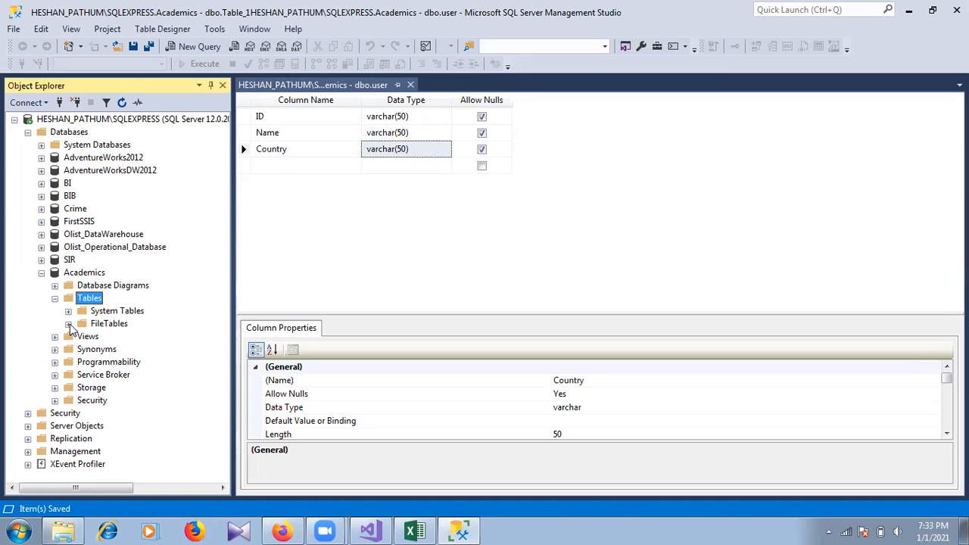
click(69, 311)
right_click(89, 300)
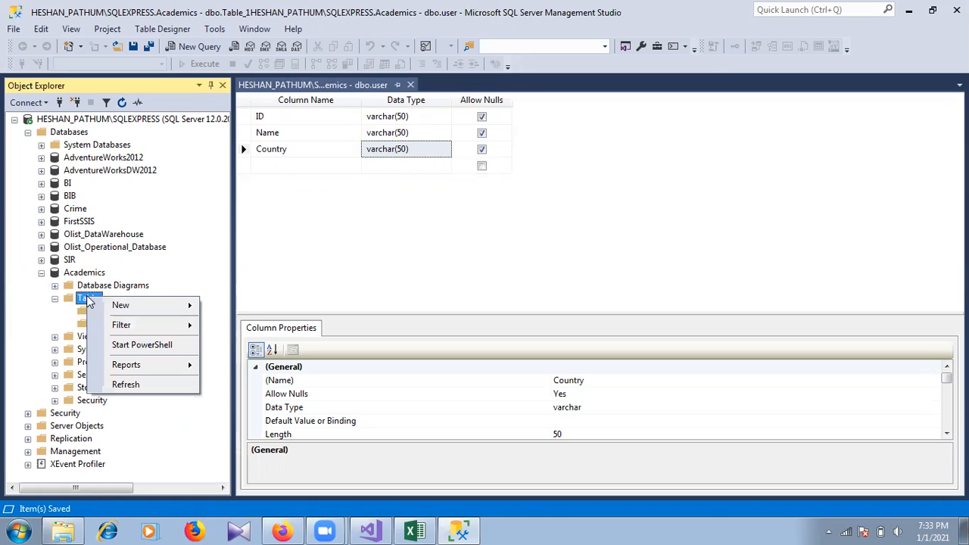
click(126, 385)
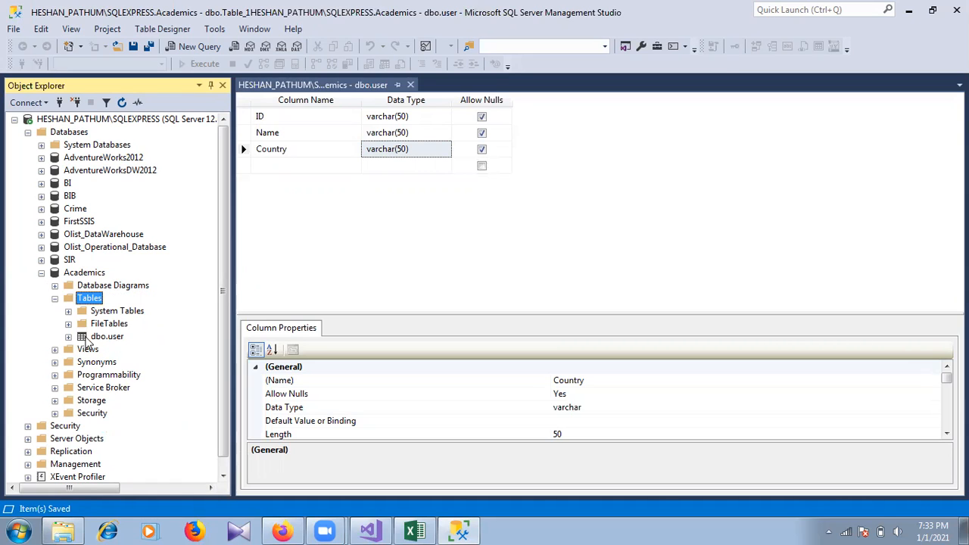
Step: Expand the dbo.user table and examine its columns and keys
click(68, 337)
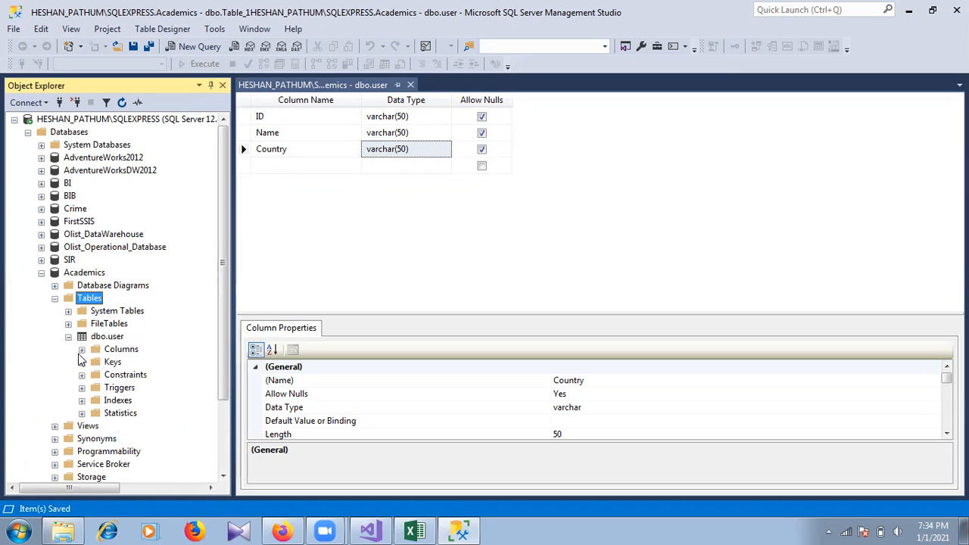
click(82, 349)
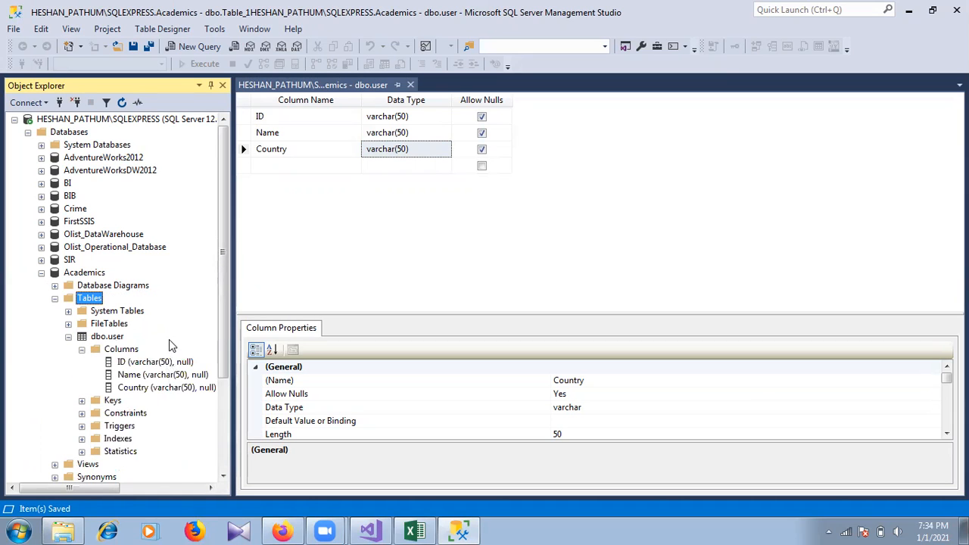
click(82, 401)
click(244, 117)
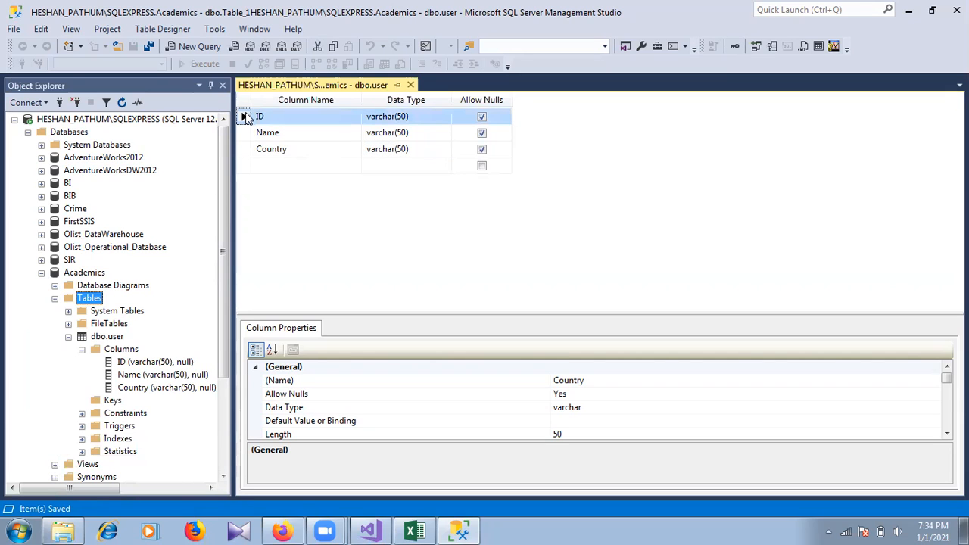
right_click(246, 118)
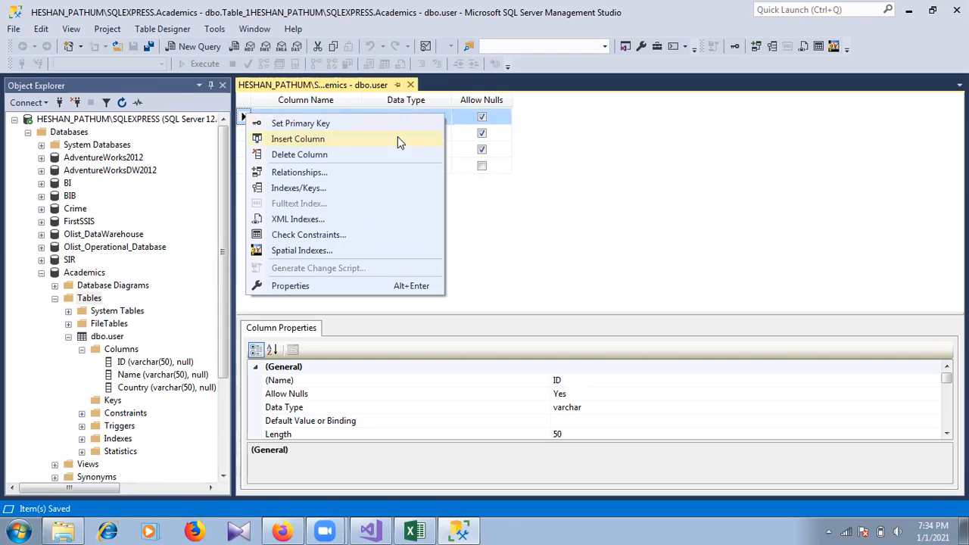
click(543, 220)
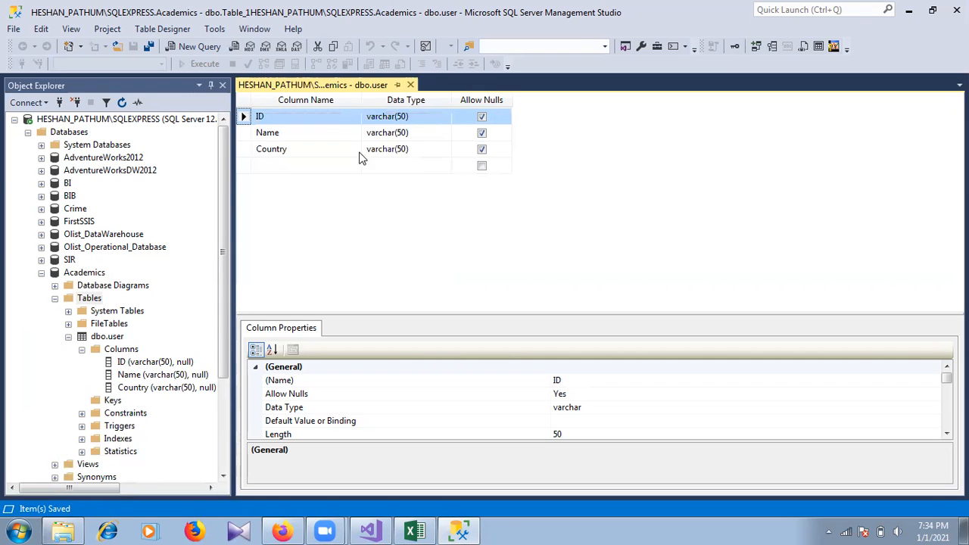
Step: Switch to the Academics project in Visual Studio and add an Excel Source to the Insert data flow
click(379, 530)
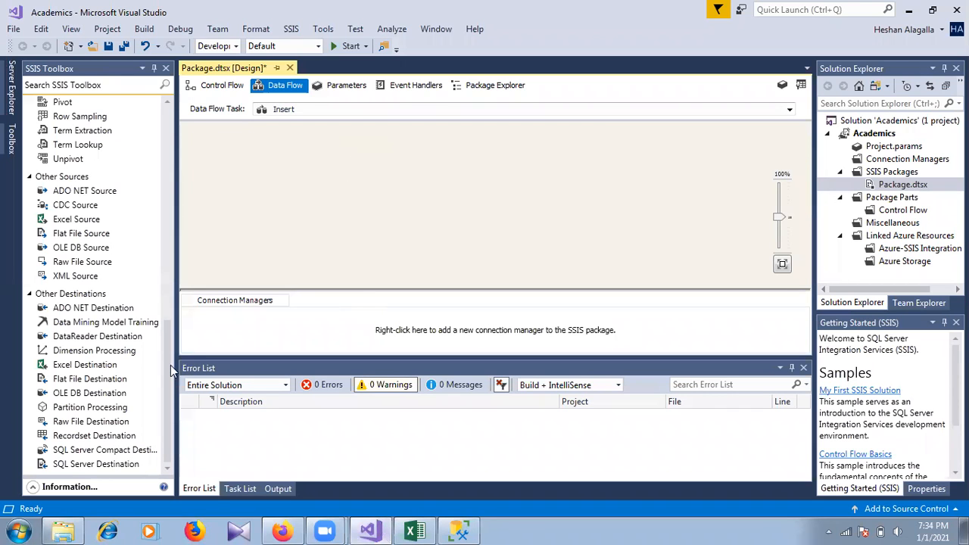
drag(169, 368, 187, 89)
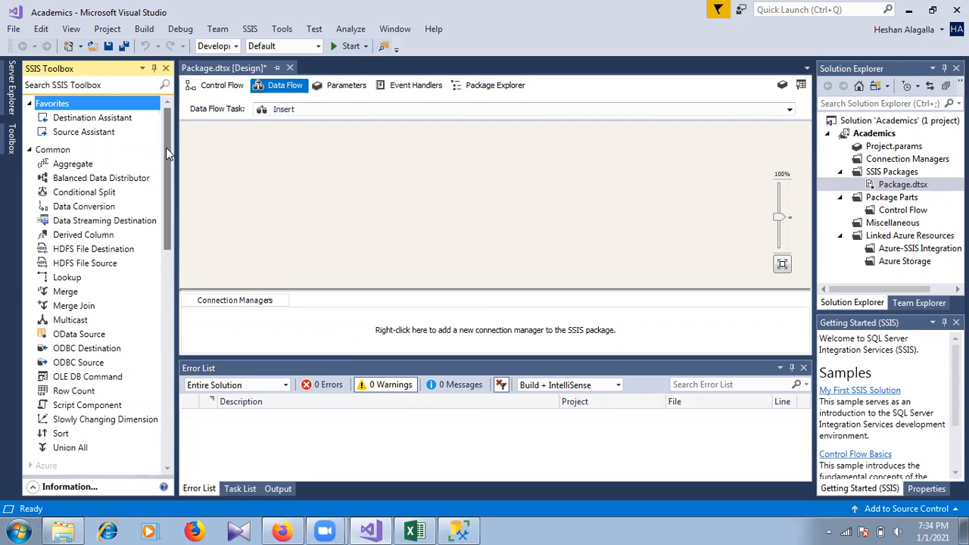
drag(166, 147, 173, 126)
drag(166, 129, 162, 339)
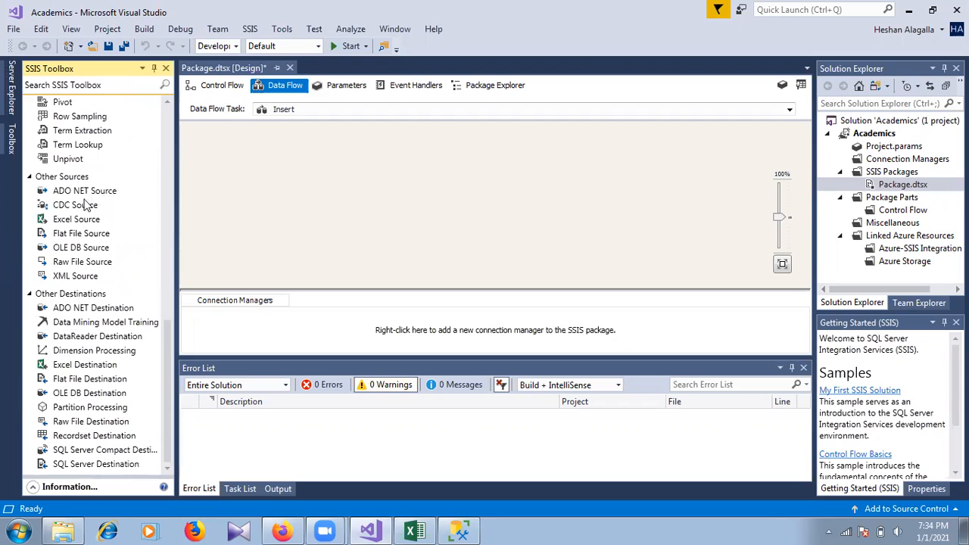
drag(61, 221, 277, 168)
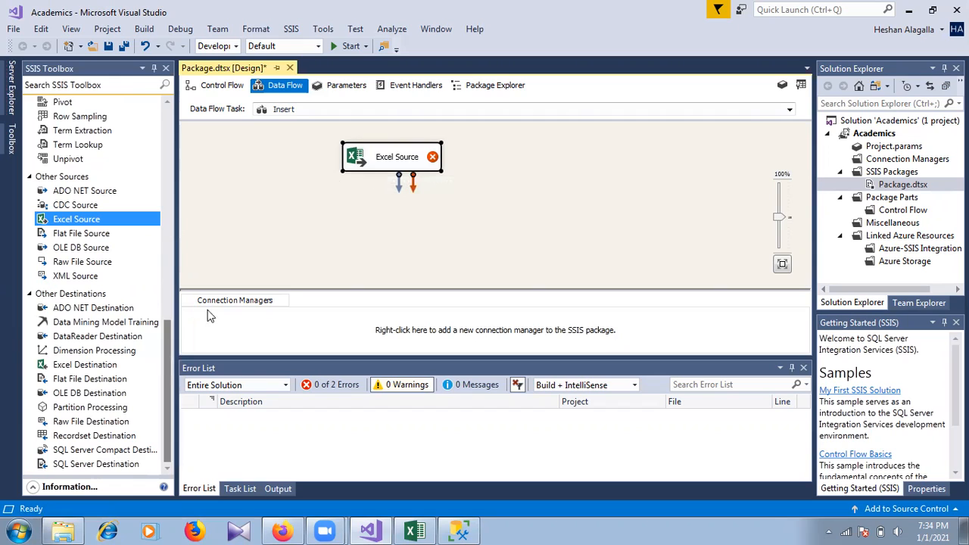
Step: Open the Excel Source for editing and start creating a new Excel connection manager
double_click(378, 164)
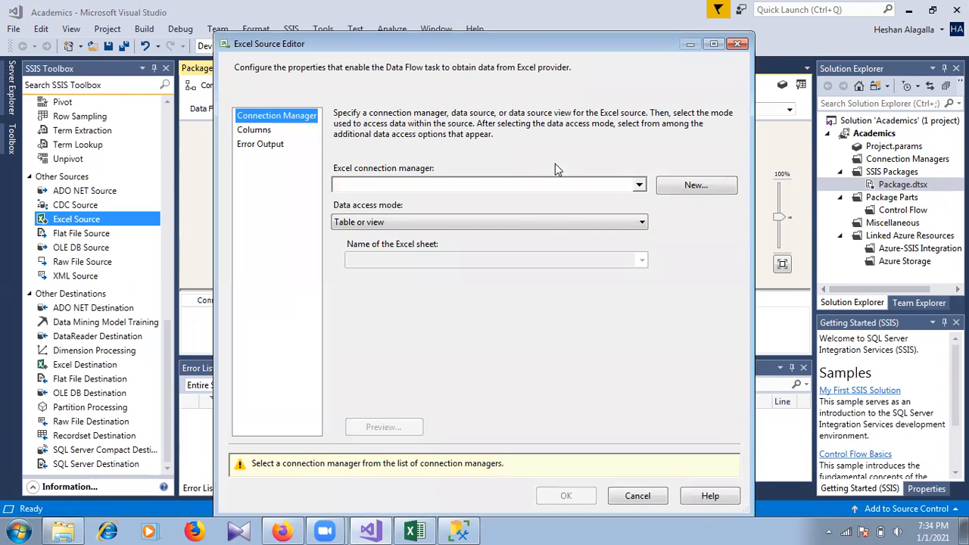
click(640, 188)
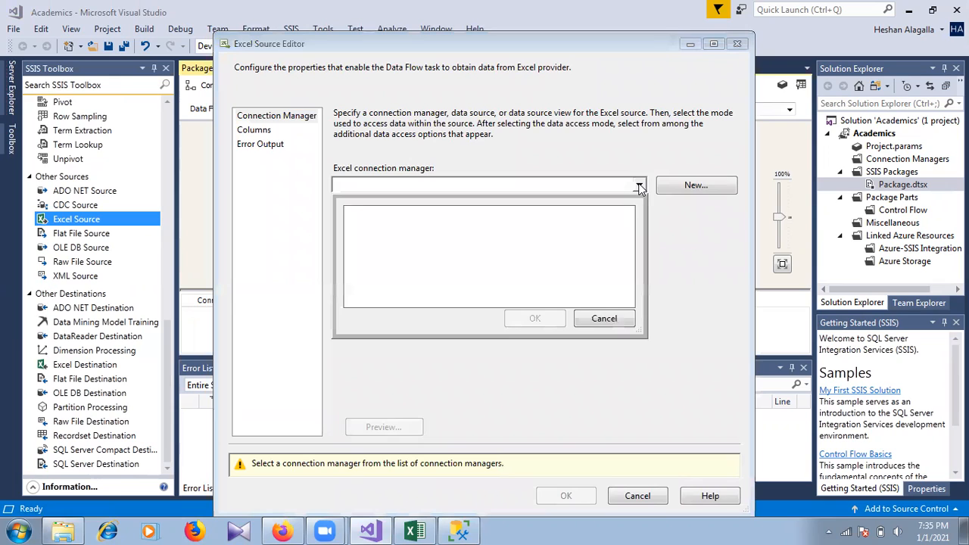
click(614, 319)
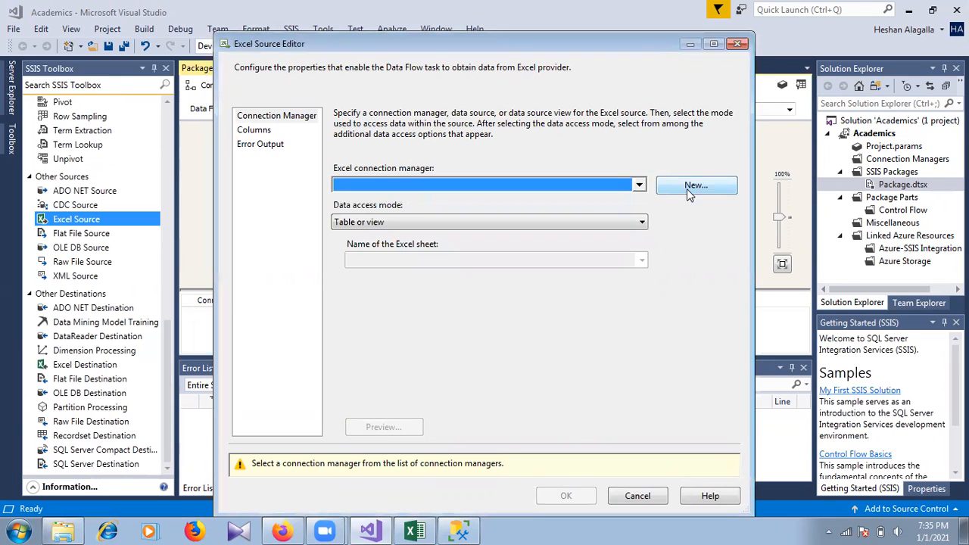
click(719, 188)
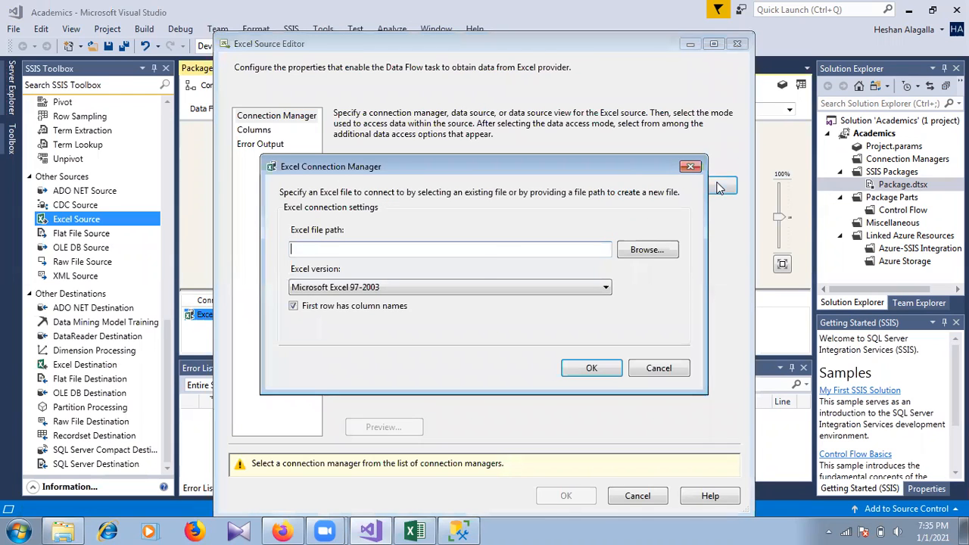
Step: Point the new Excel connection to E:\academics\Book1.xlsx, set its version to Microsoft Excel 2013, and create it
click(627, 253)
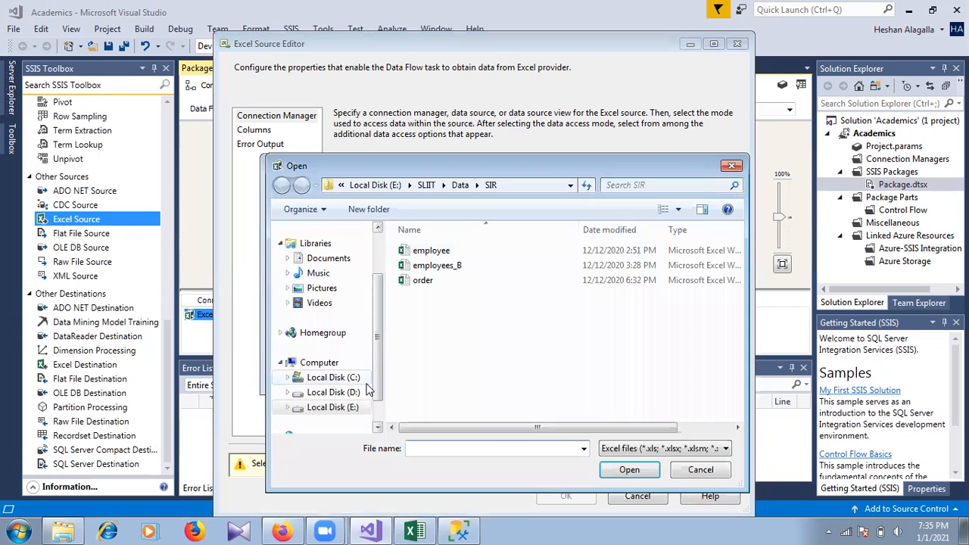
click(338, 409)
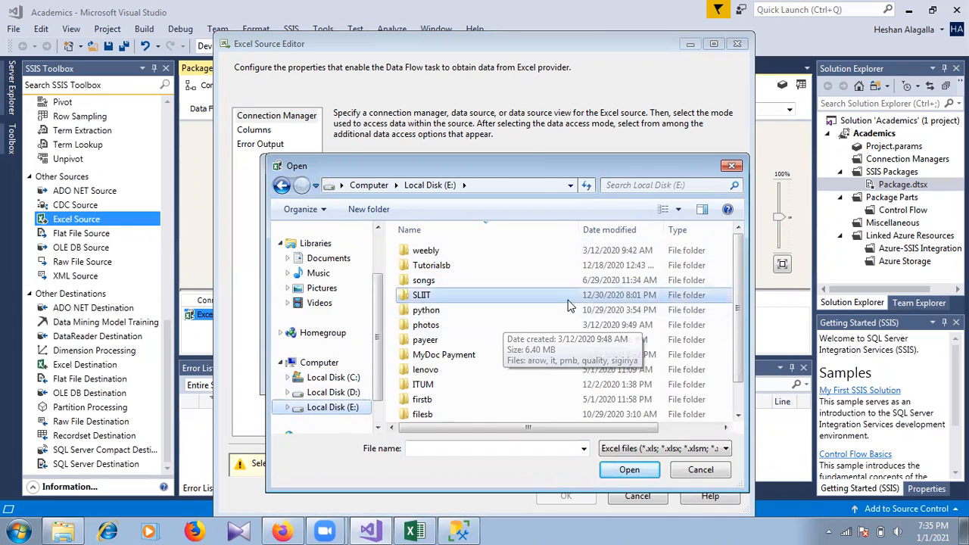
scroll(571, 303, down, 1)
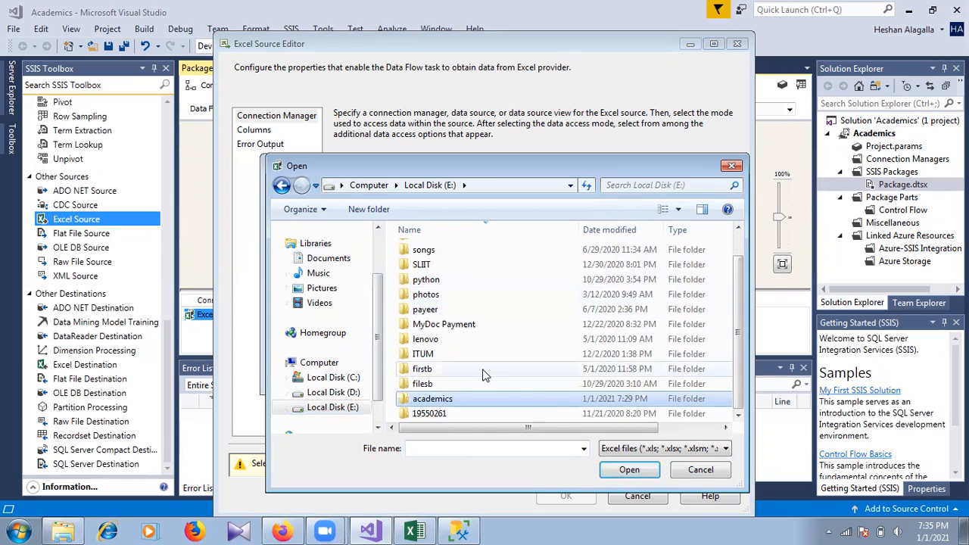
double_click(460, 397)
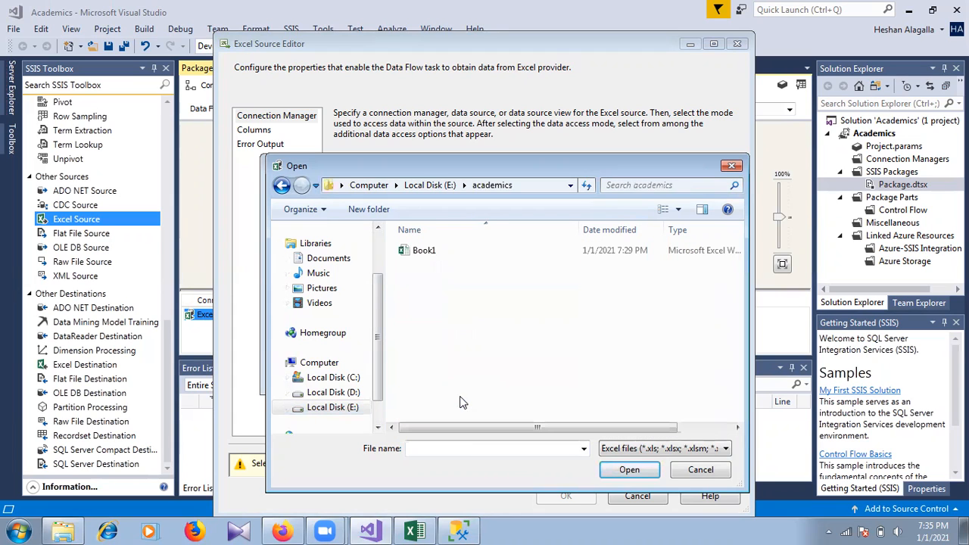
double_click(454, 252)
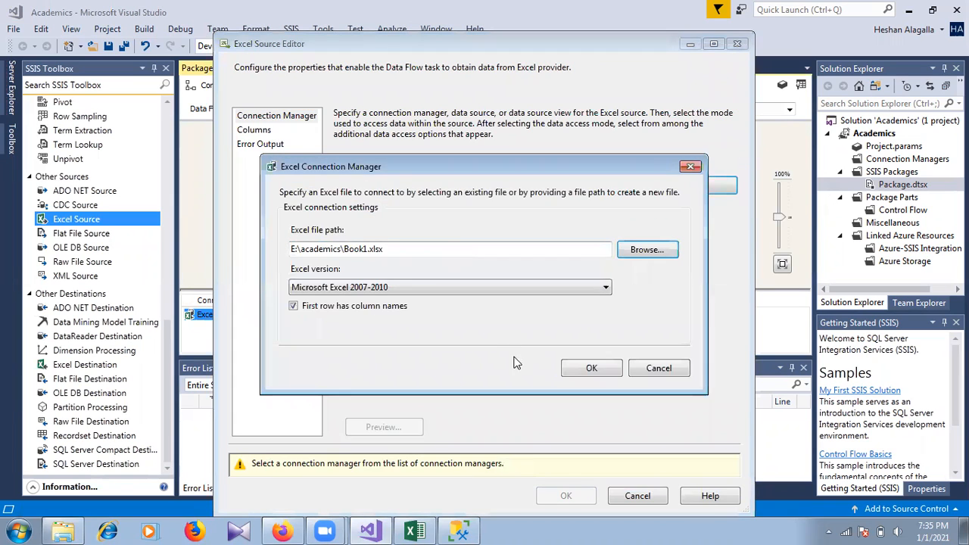
click(417, 285)
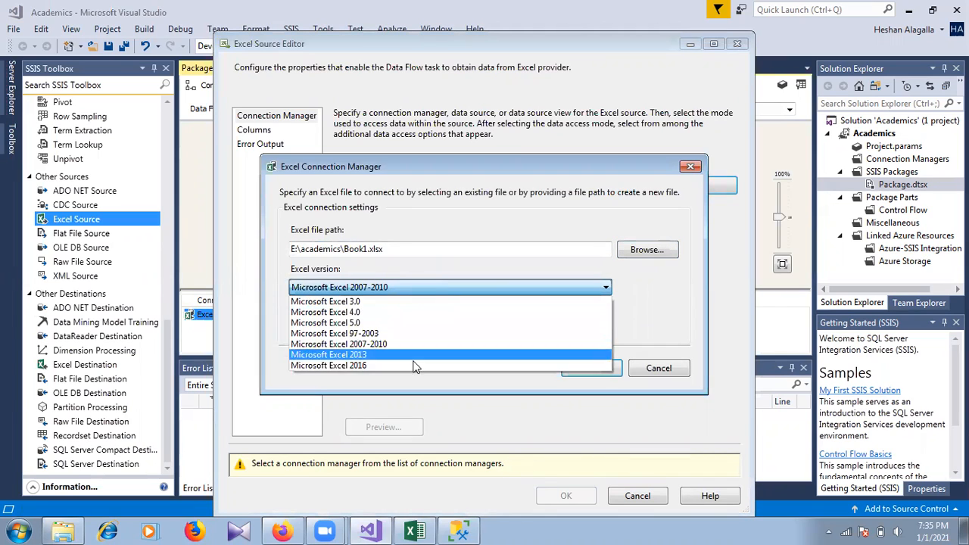
click(415, 359)
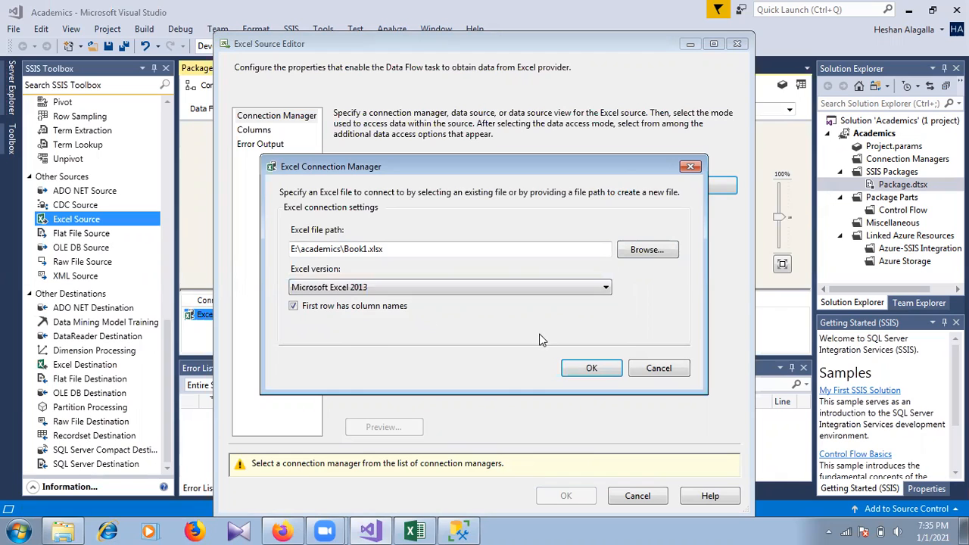
click(587, 369)
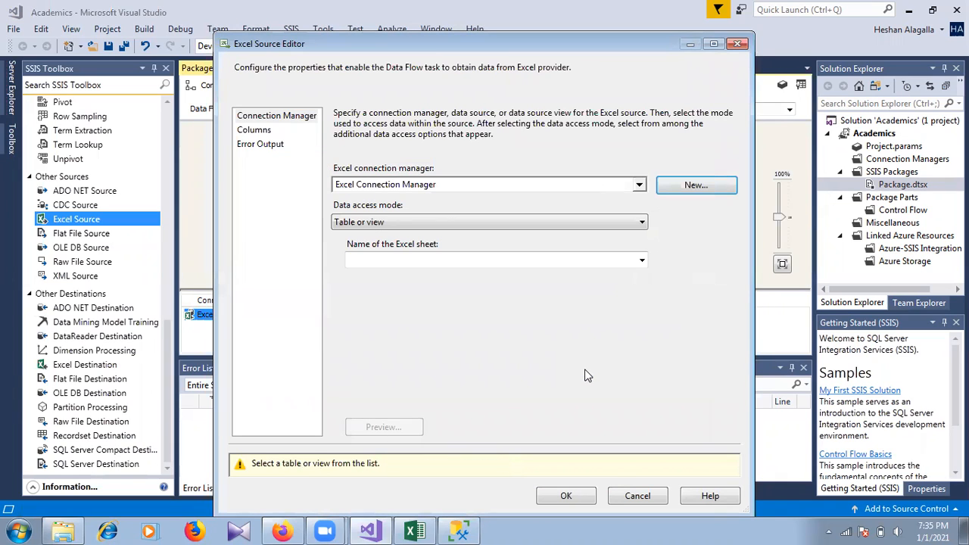
Step: Set the Excel Source to read Sheet1$ in Table or view mode, review its columns, and accept the configuration
click(382, 222)
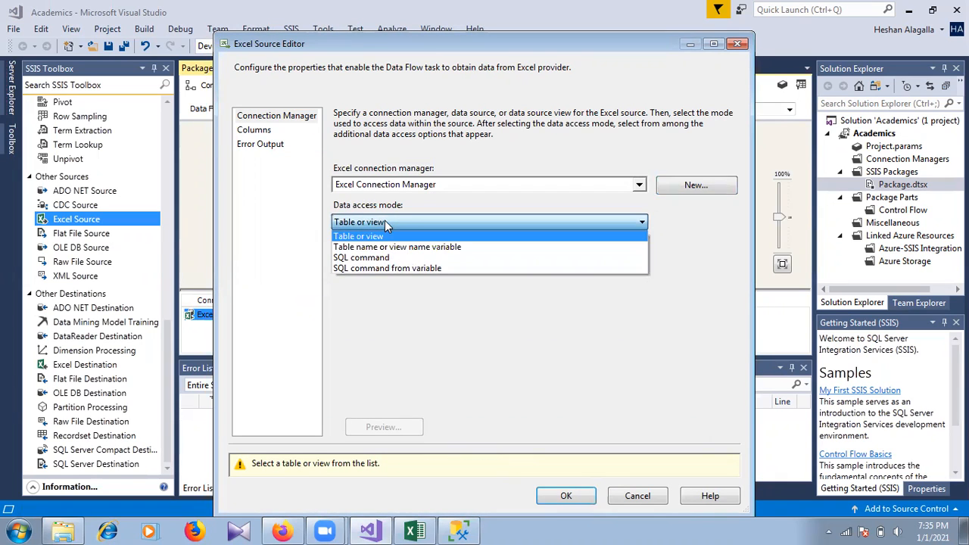
click(392, 237)
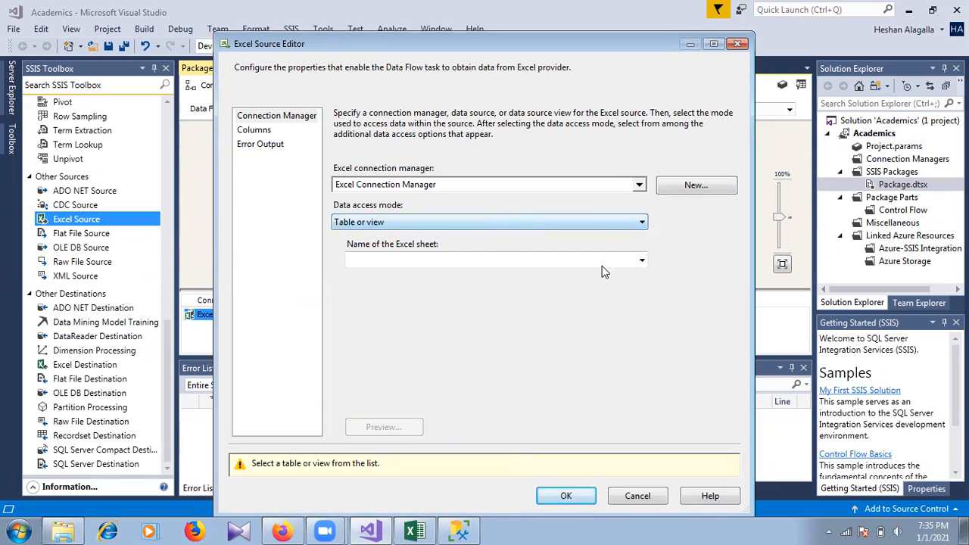
click(642, 261)
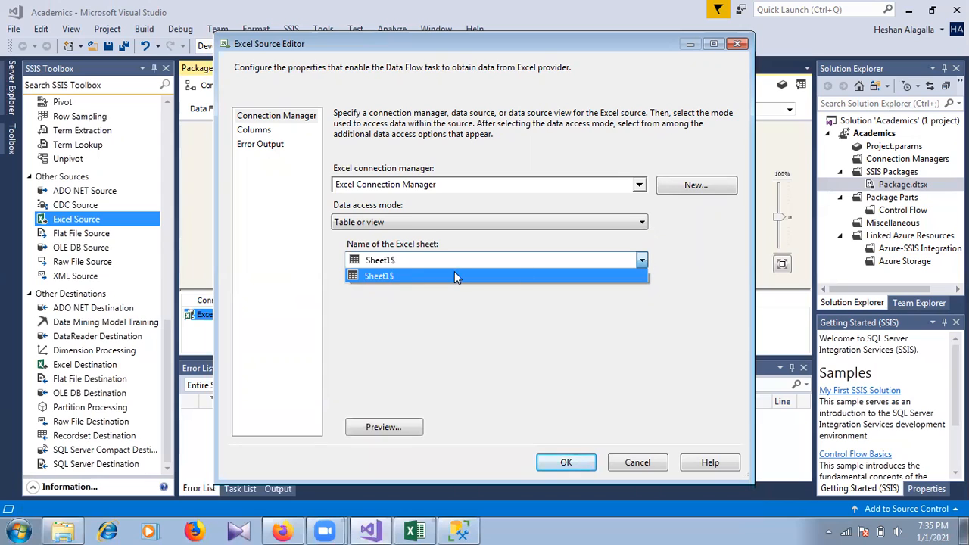
click(413, 275)
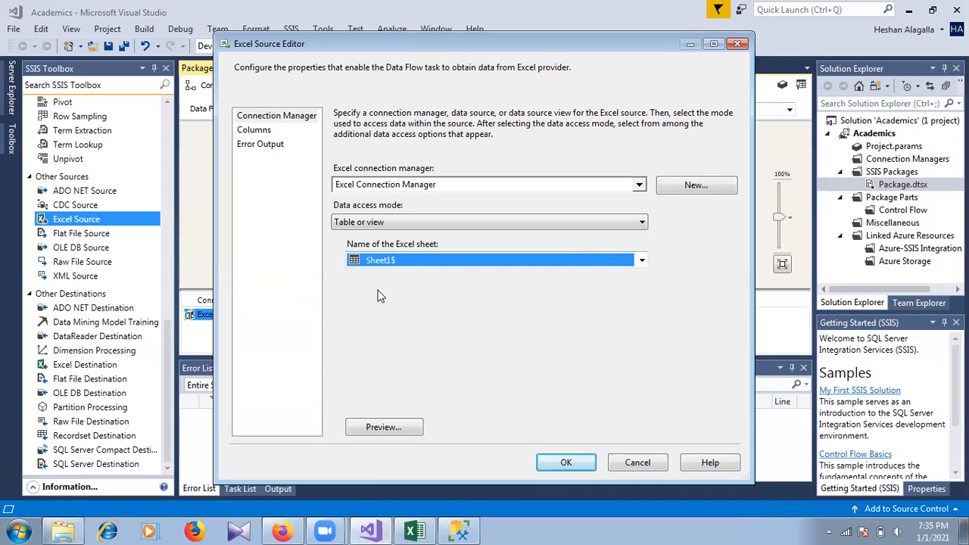
click(255, 131)
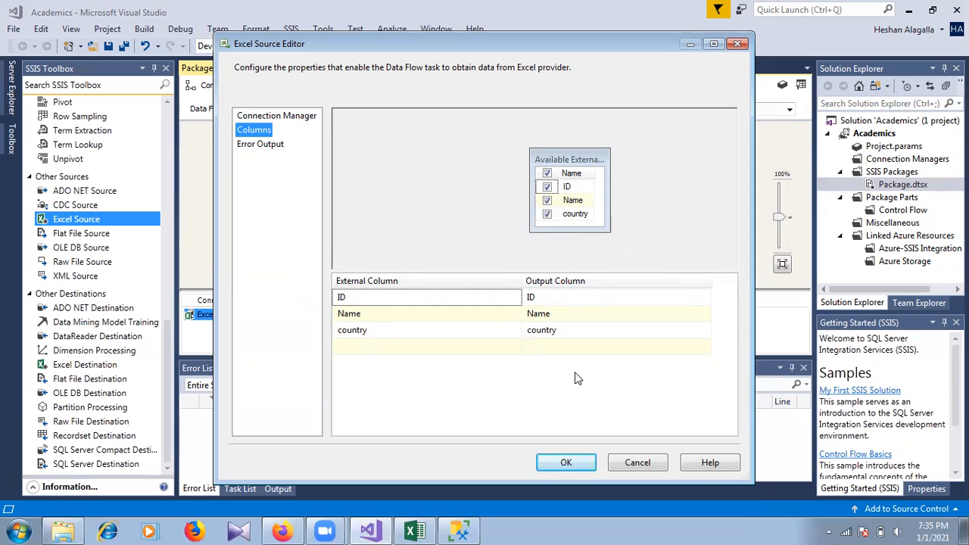
click(564, 462)
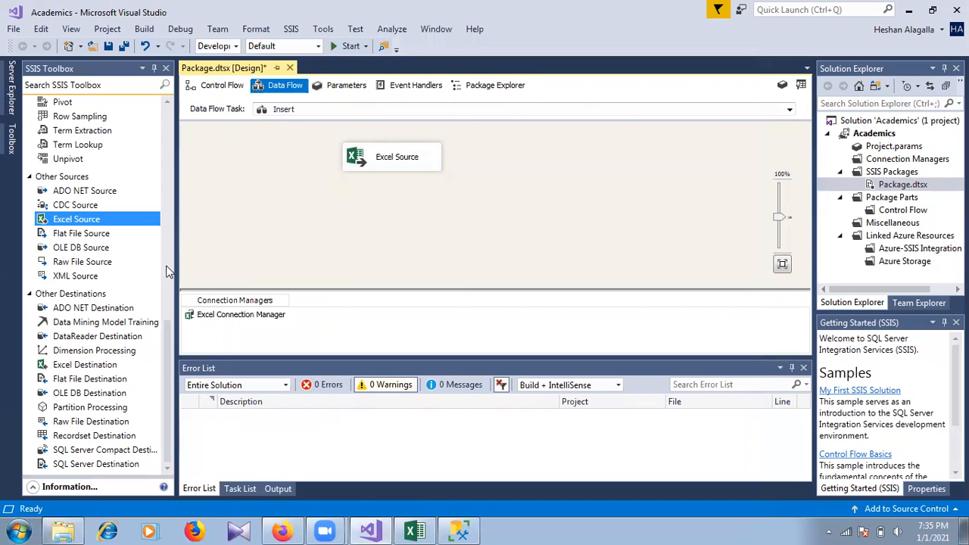
Step: Add an OLE DB Destination below the Excel Source and connect the source's data output to it
click(164, 349)
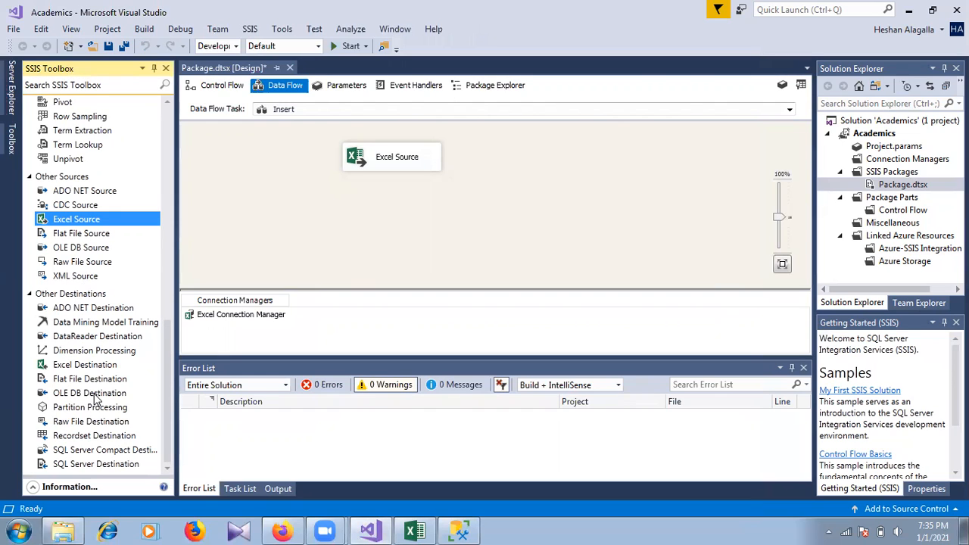
drag(92, 399, 400, 252)
drag(352, 232, 357, 221)
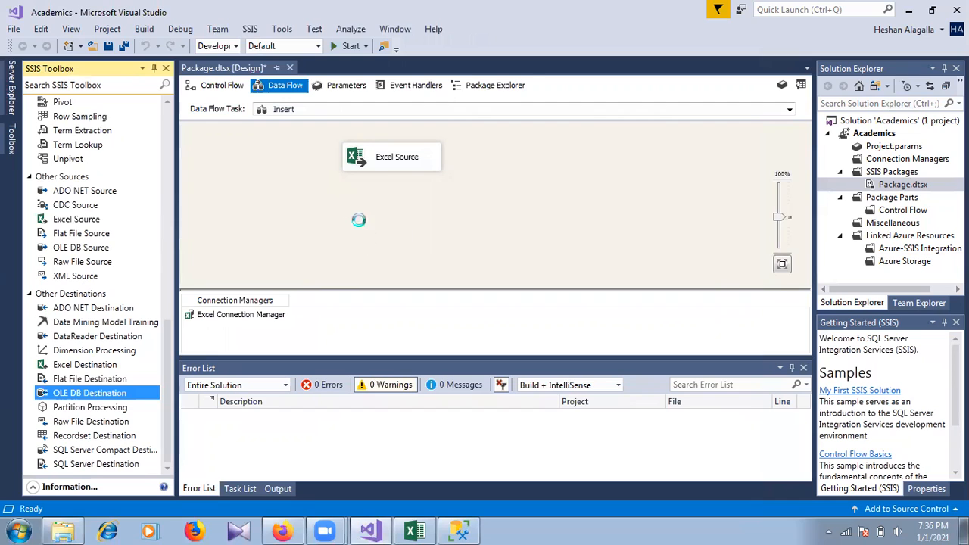
drag(418, 241, 422, 237)
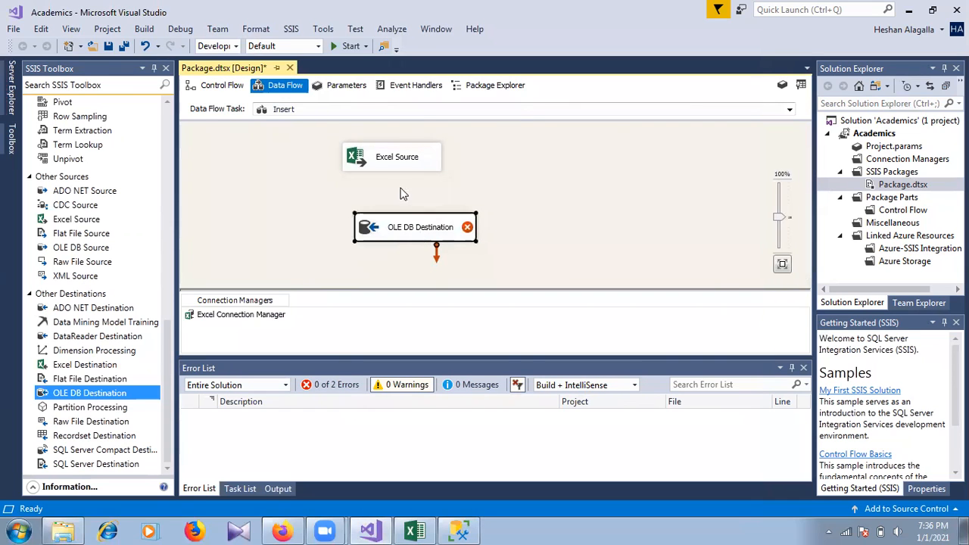
click(394, 166)
drag(399, 184, 438, 234)
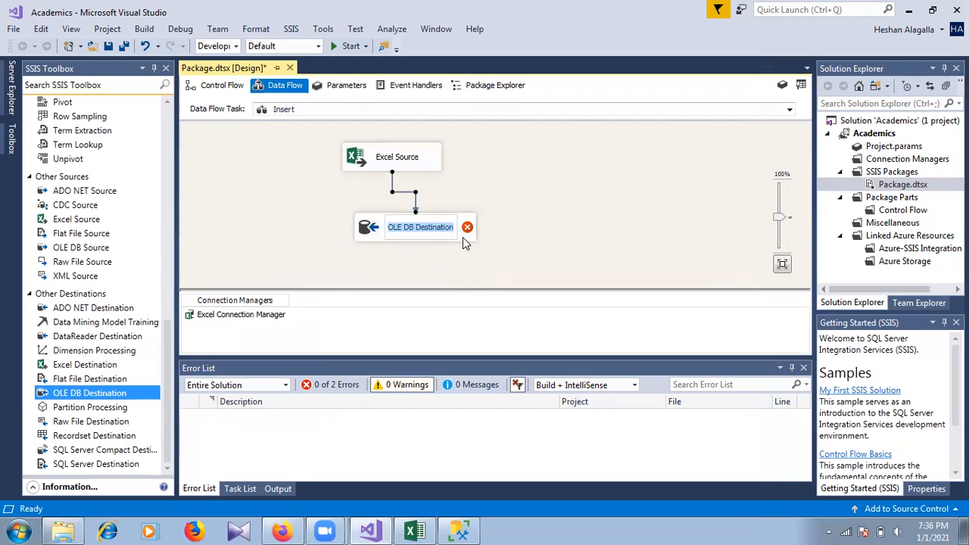
click(462, 237)
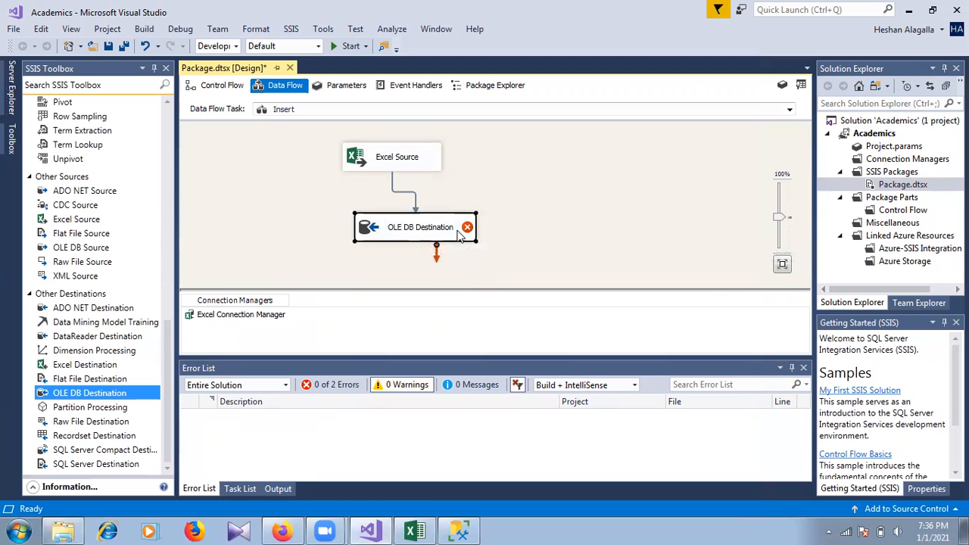
Step: Start a new OLE DB connection from the destination's editor and set its server to the local machine's SQLEXPRESS instance
double_click(456, 232)
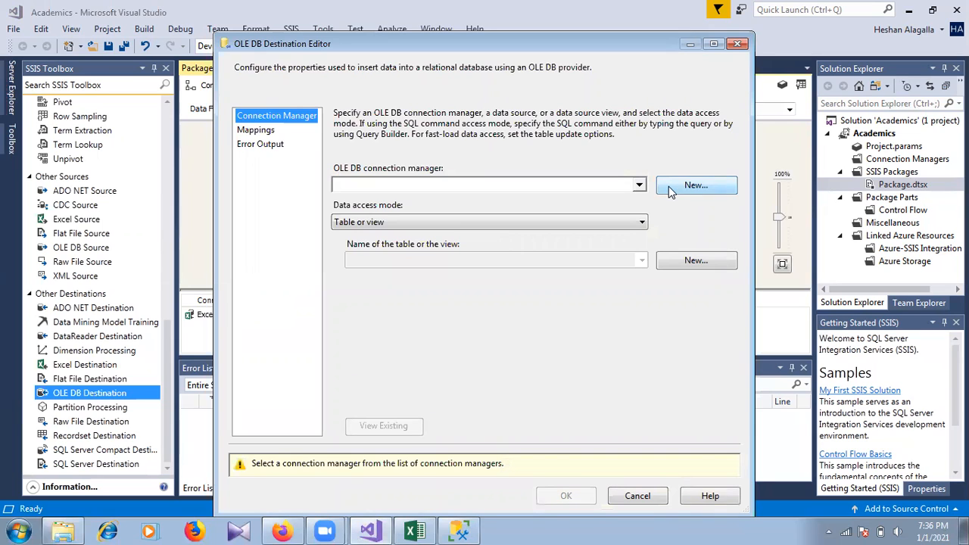
click(669, 187)
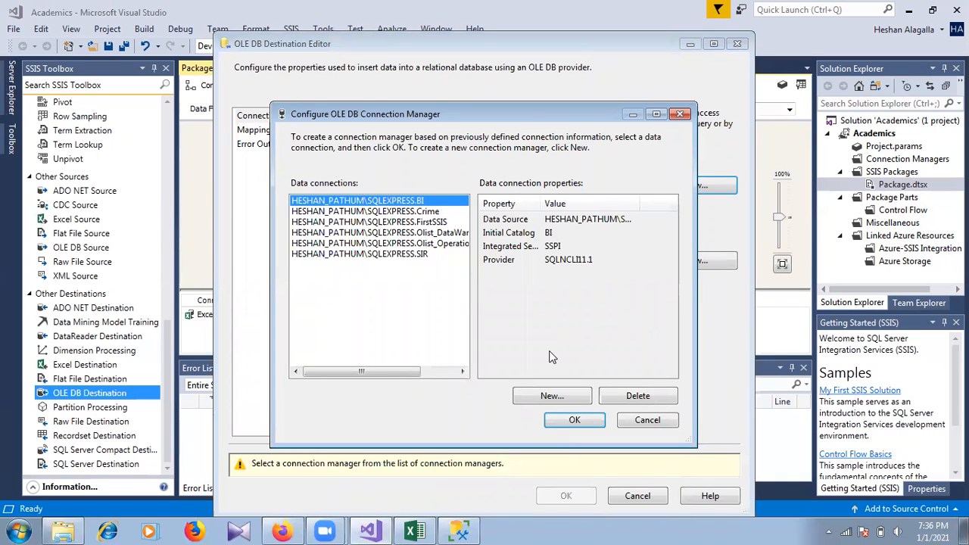
click(561, 398)
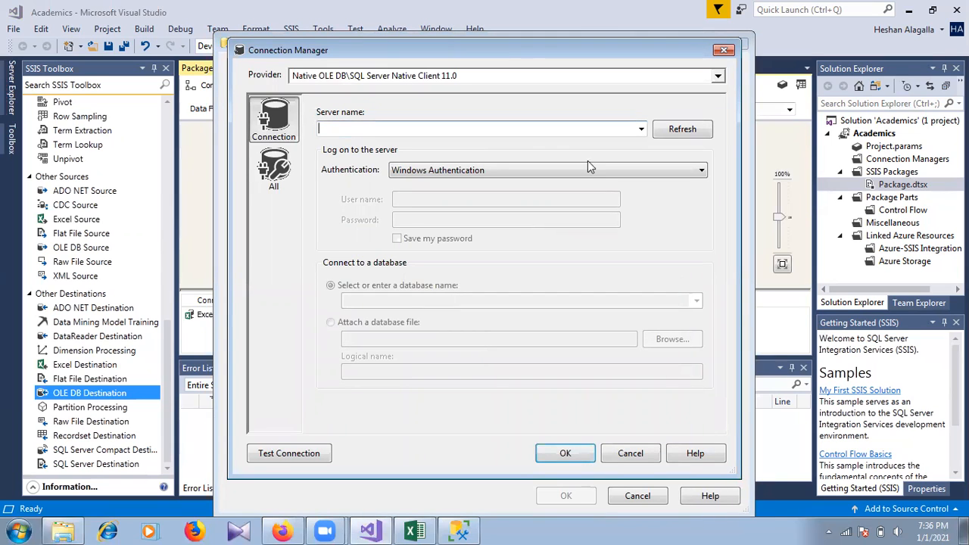
click(642, 129)
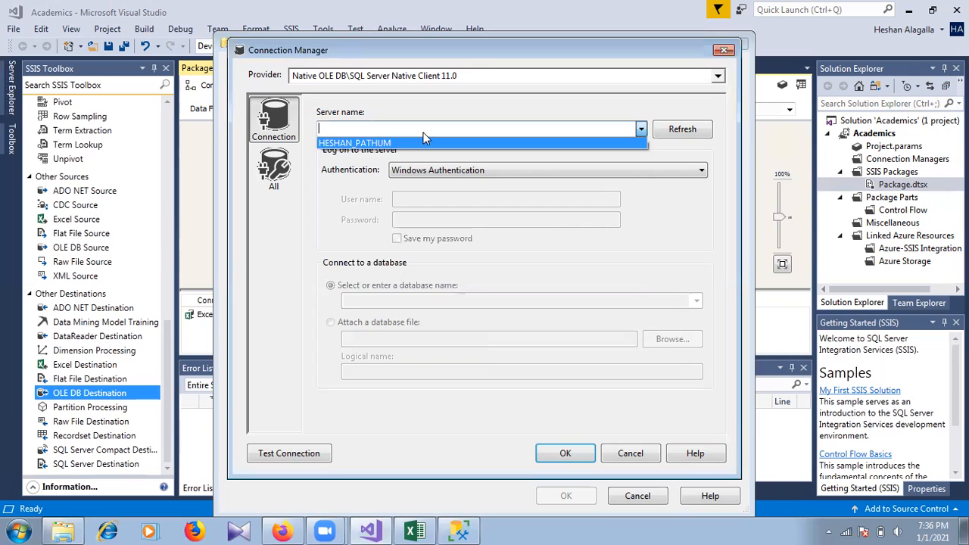
click(425, 132)
click(640, 129)
click(532, 141)
click(443, 128)
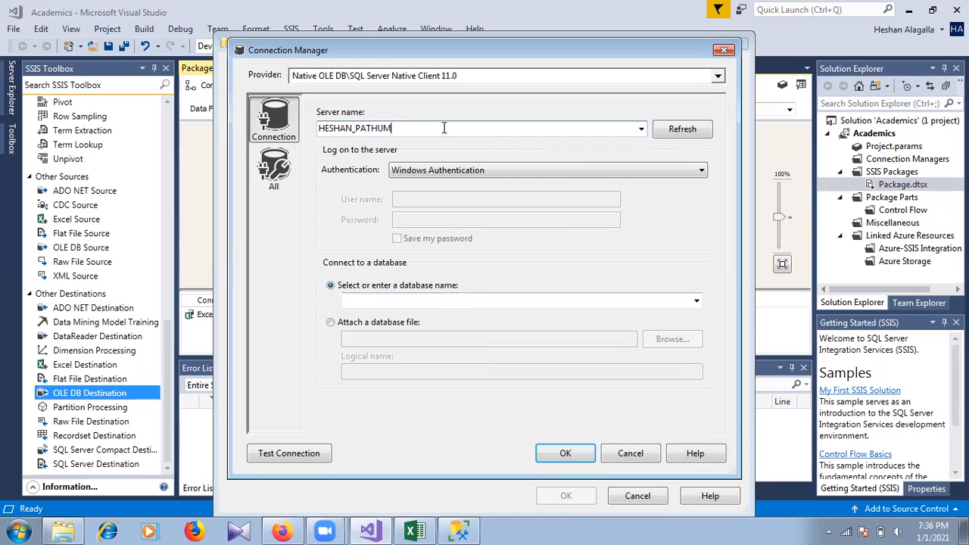
text(\SQLEX)
Step: Choose the Academics database for the connection, test it, and assign the connection to the OLE DB Destination
click(697, 301)
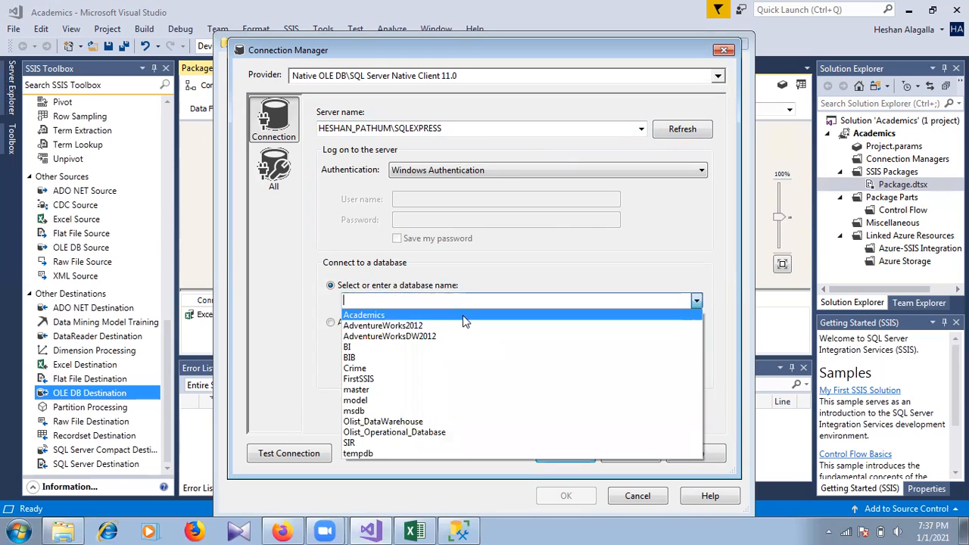
click(462, 315)
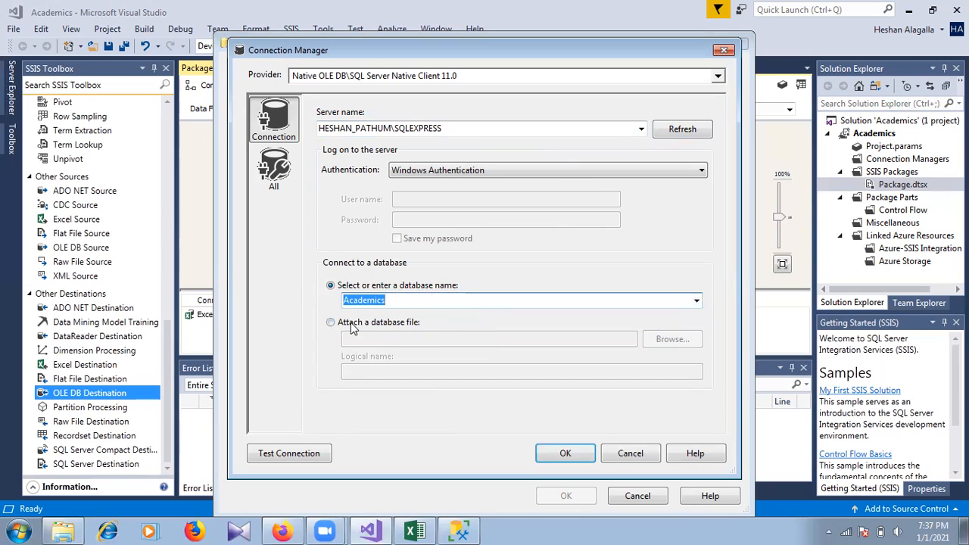
click(318, 458)
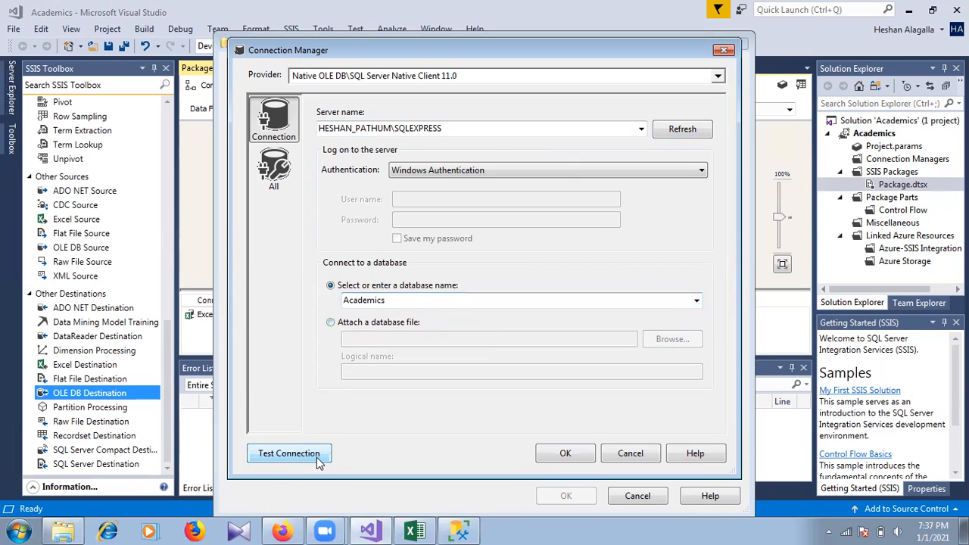
click(688, 282)
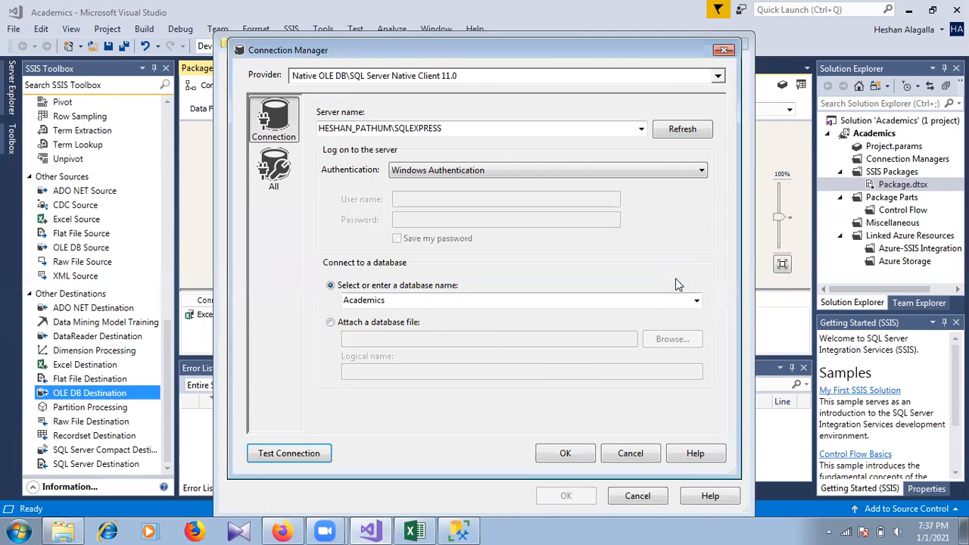
click(564, 453)
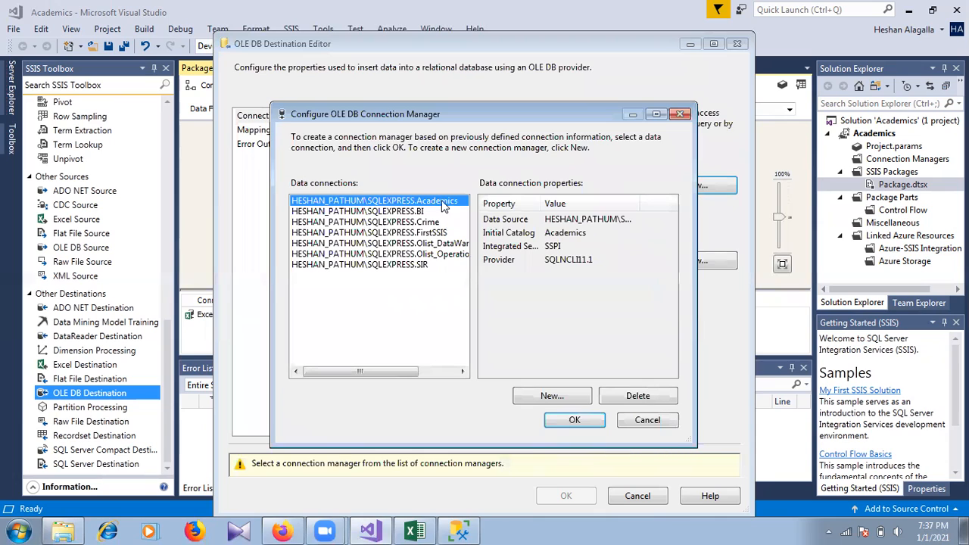
click(561, 425)
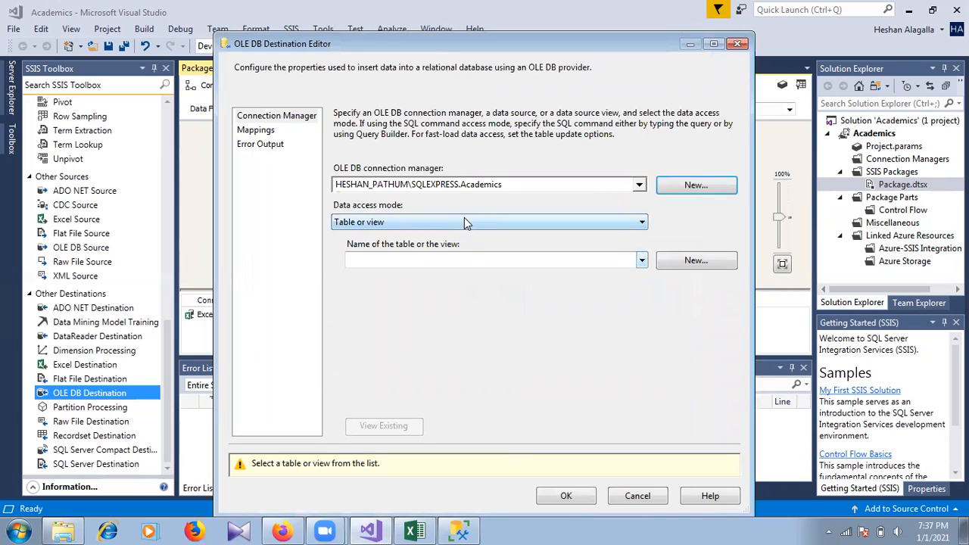
Step: Set the destination to Table or view - fast load with the [dbo].[user] table and display its column mappings
click(416, 224)
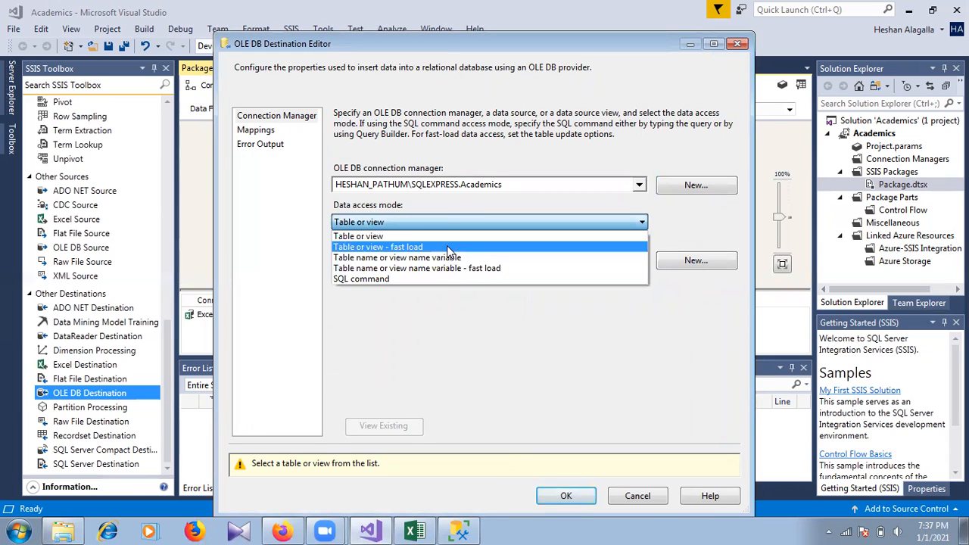
click(446, 247)
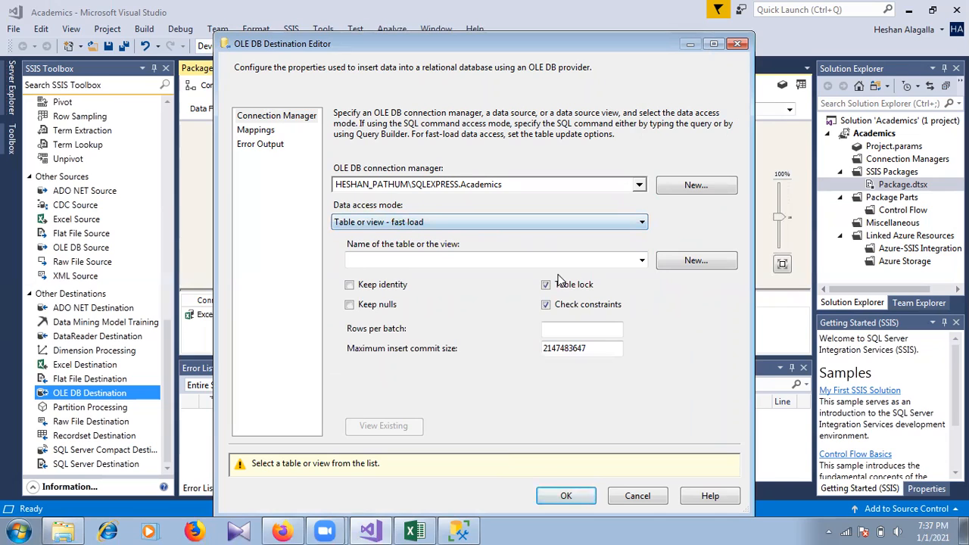
click(642, 261)
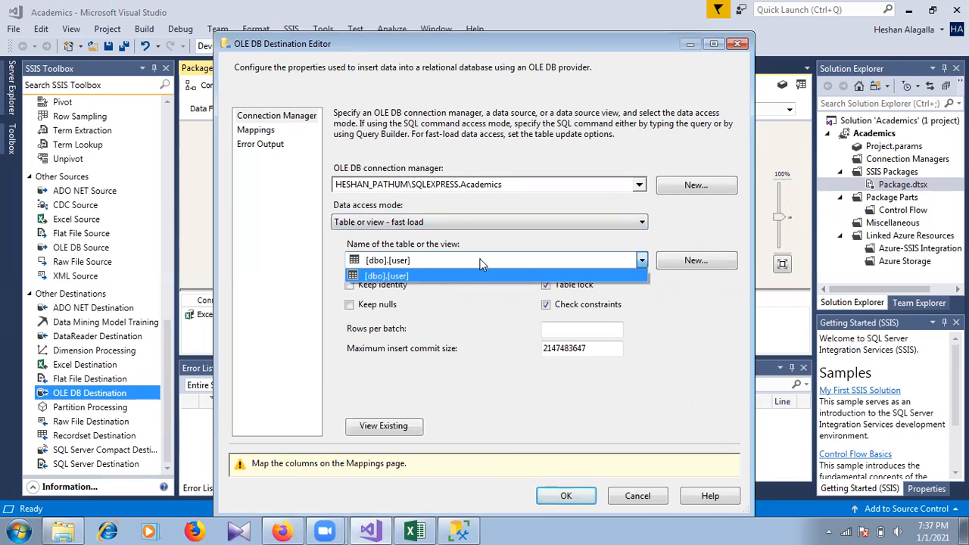
click(430, 276)
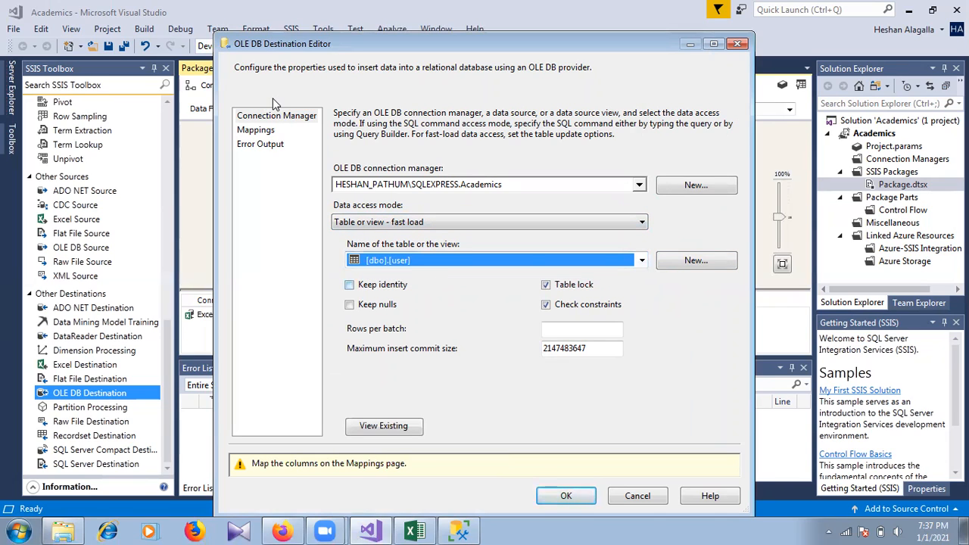
click(263, 130)
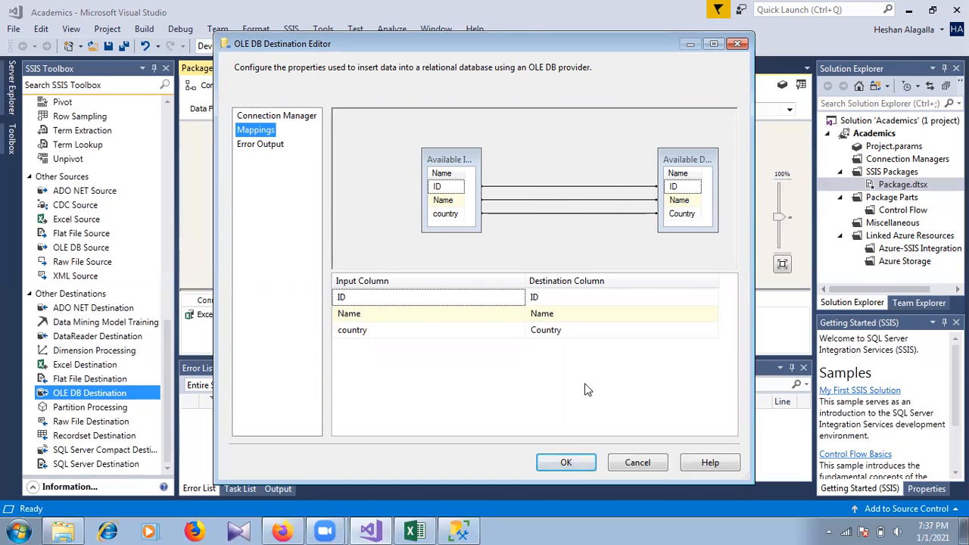
Step: Accept the destination's column mappings and delete the data path between the Excel Source and the OLE DB Destination
click(560, 463)
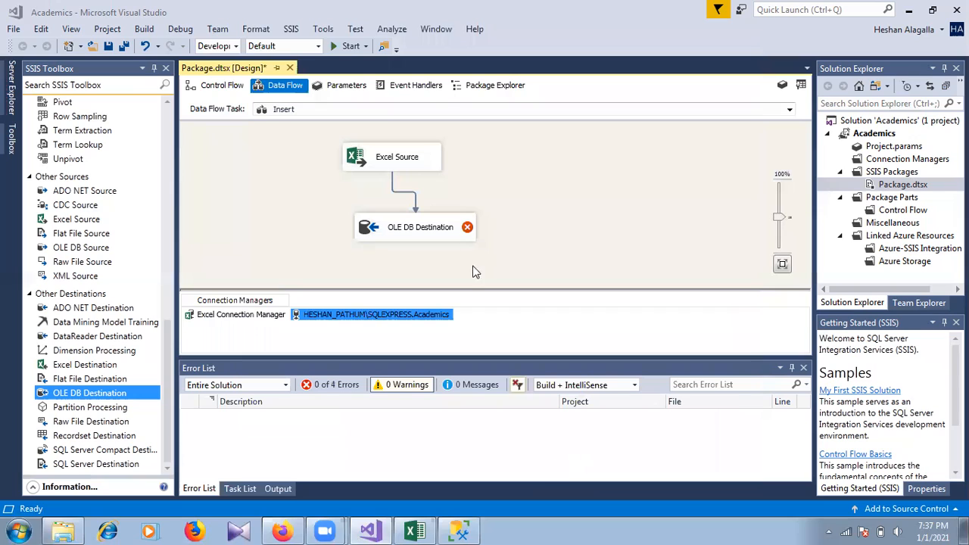
mouse_move(467, 231)
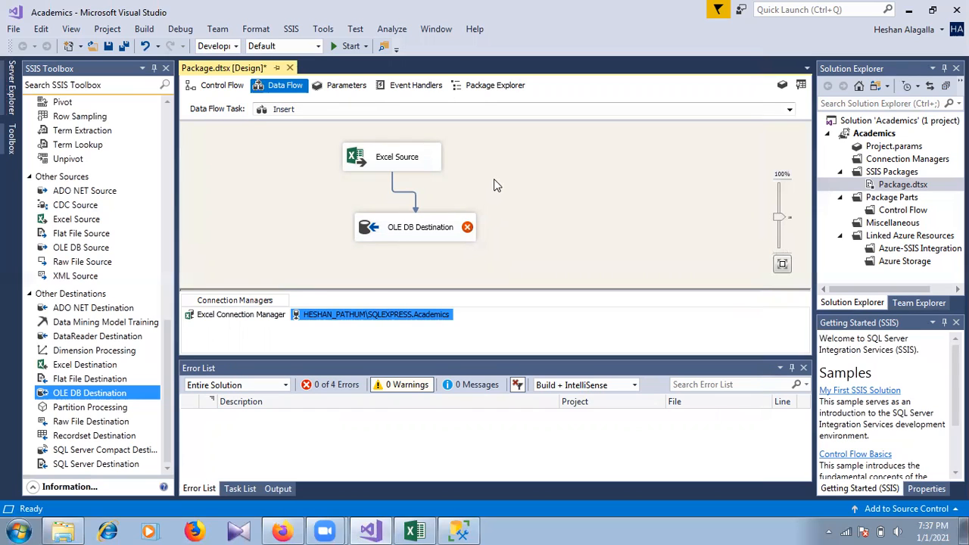
click(438, 183)
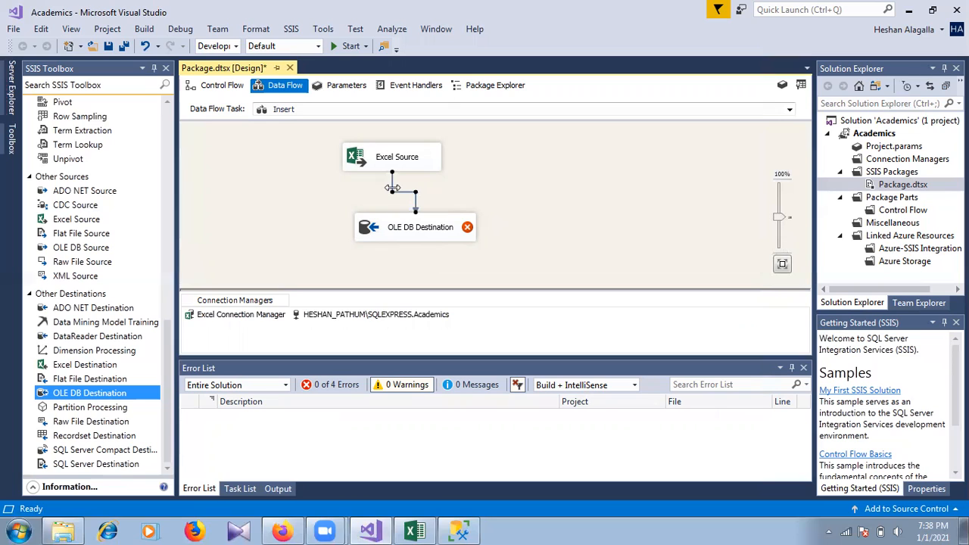
key(Delete)
Step: Insert a Data Conversion transformation between the Excel Source and the OLE DB Destination and connect the source's data output to it
drag(167, 413, 180, 138)
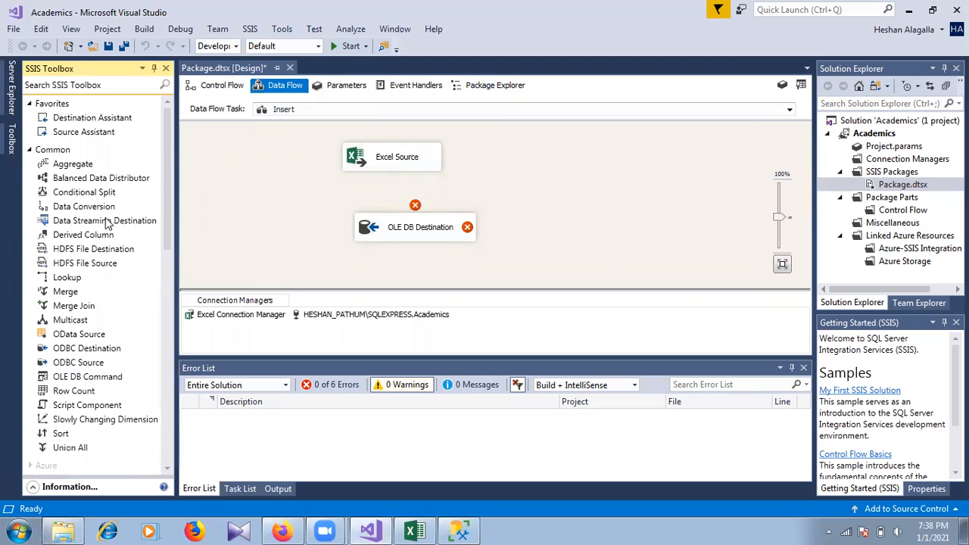
drag(108, 213, 402, 184)
drag(434, 233, 486, 260)
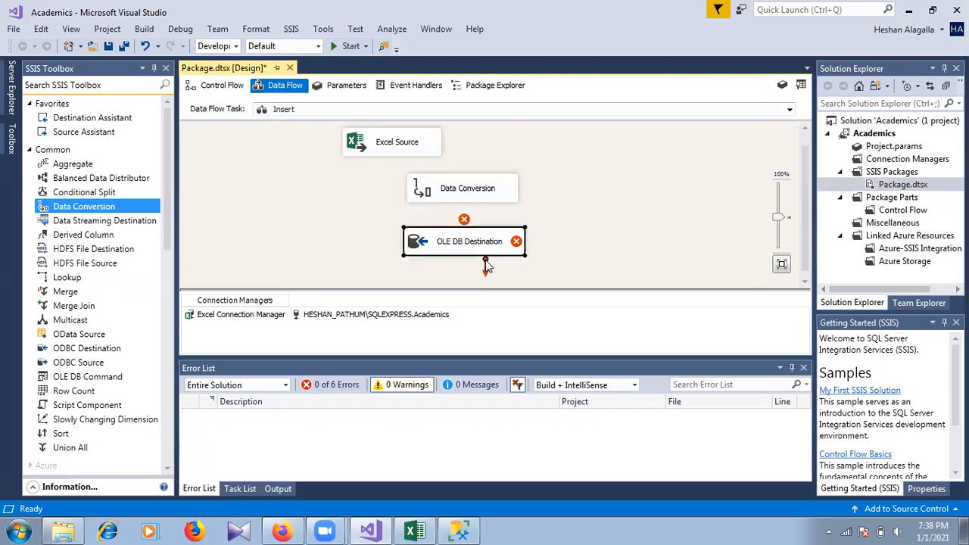
click(390, 150)
drag(399, 161, 462, 187)
Step: Select all input columns for the Data Conversion and set the ID column's output alias to ID_New
double_click(506, 192)
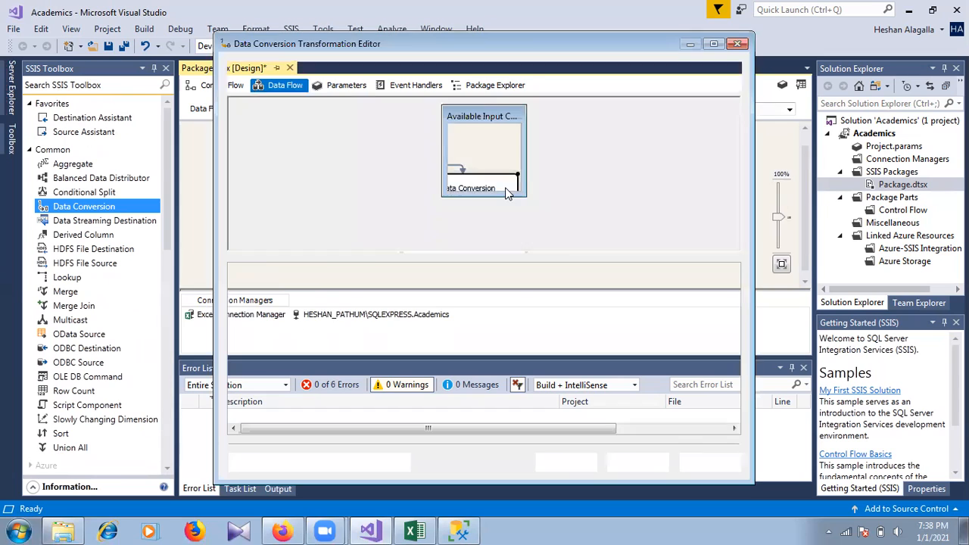
click(459, 133)
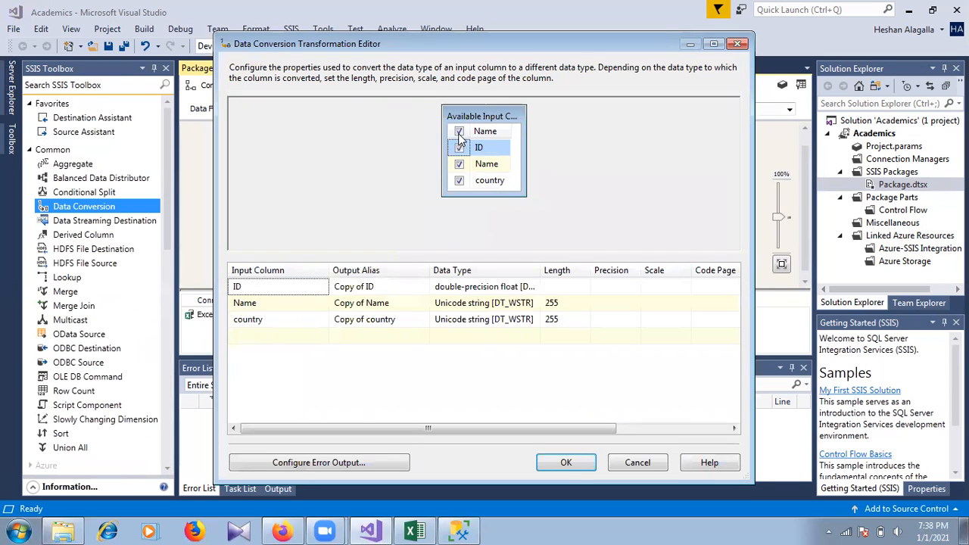
click(365, 291)
drag(365, 287, 23, 280)
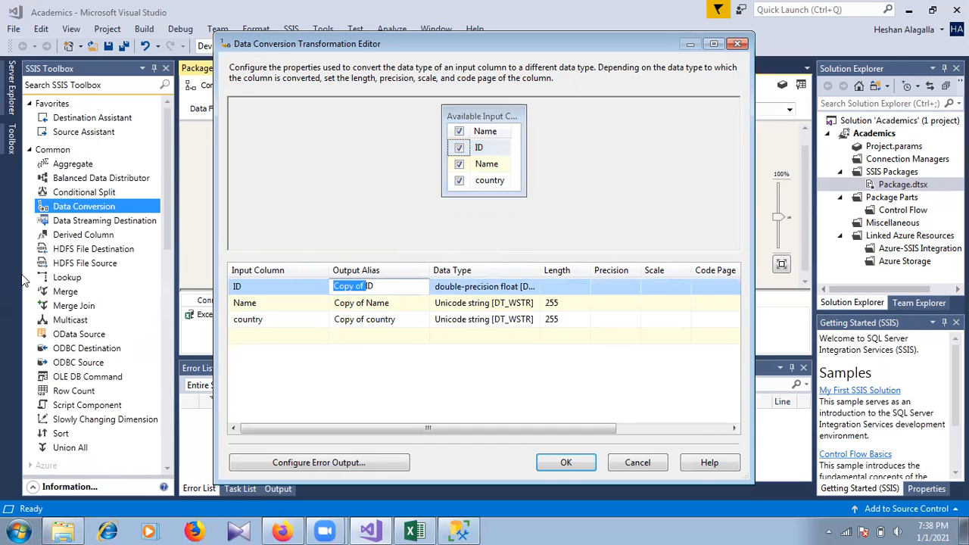
key(BackSpace)
text(New)
key(BackSpace)
key(BackSpace)
text(_)
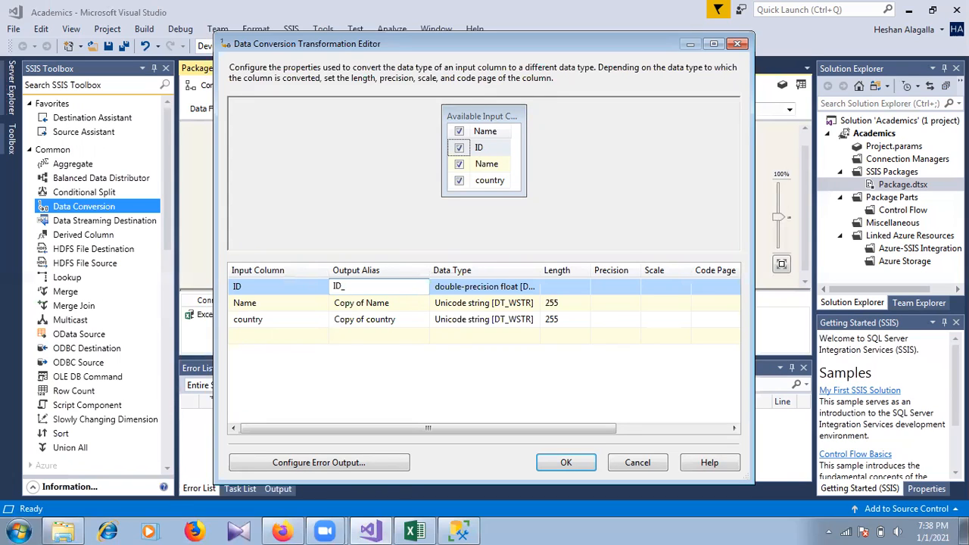
text(New)
Step: Set the output aliases of the Name and country columns to Name_New and country_New
click(361, 302)
drag(366, 302, 237, 304)
key(BackSpace)
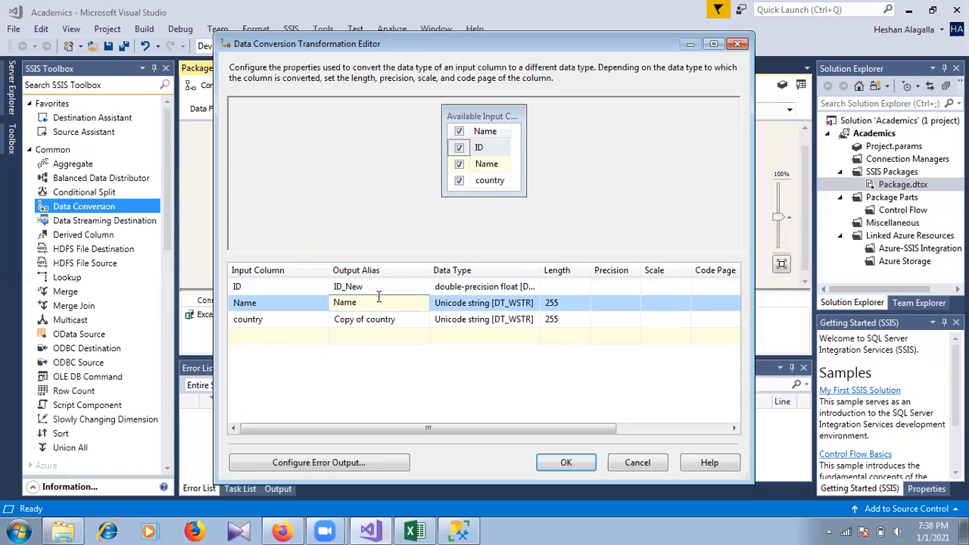
text(_New)
click(383, 318)
drag(366, 319, 217, 336)
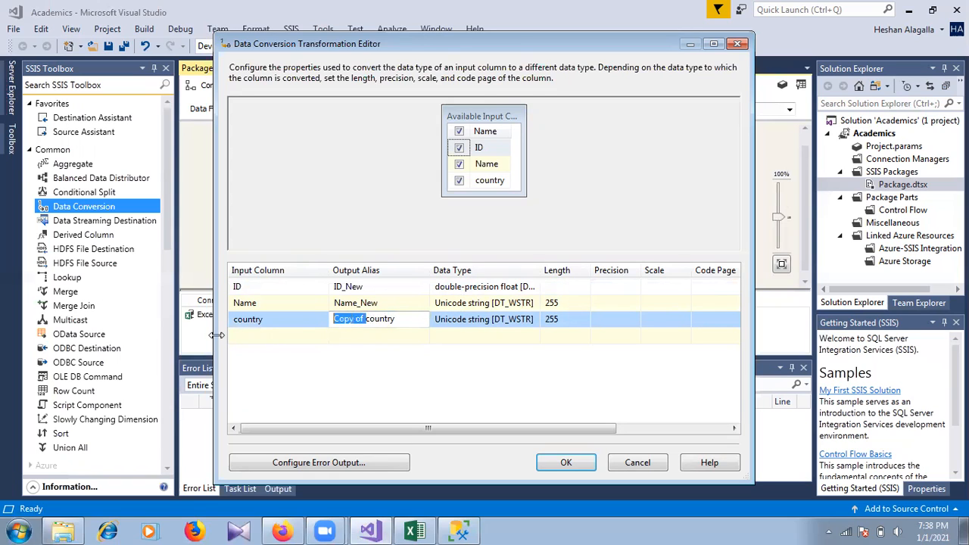
key(BackSpace)
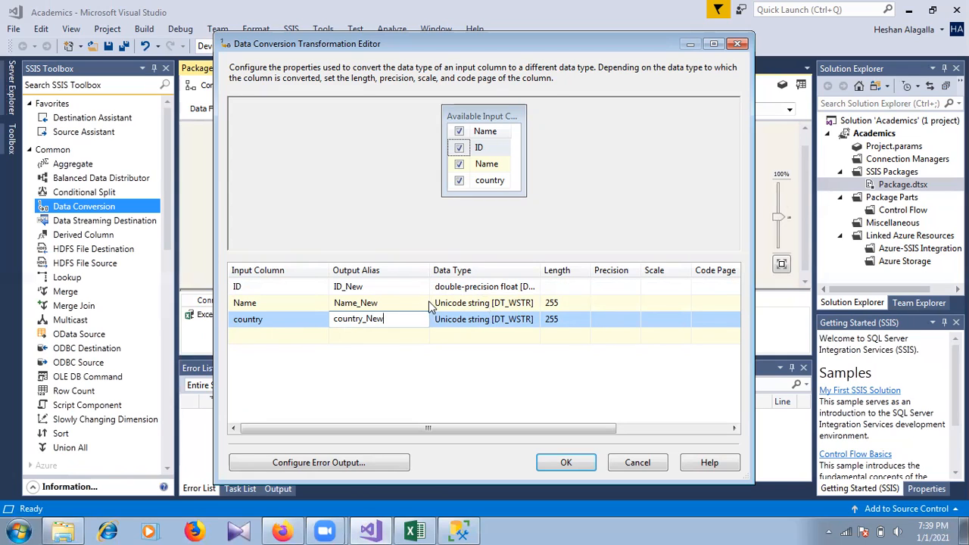
Step: Set the data type of the Name and country columns to string [DT_STR]
click(522, 304)
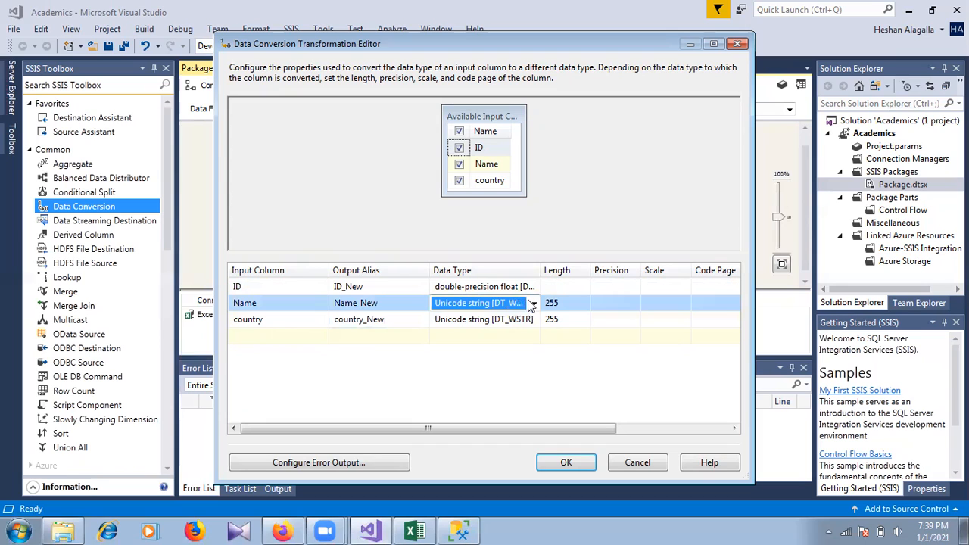
click(532, 303)
click(521, 333)
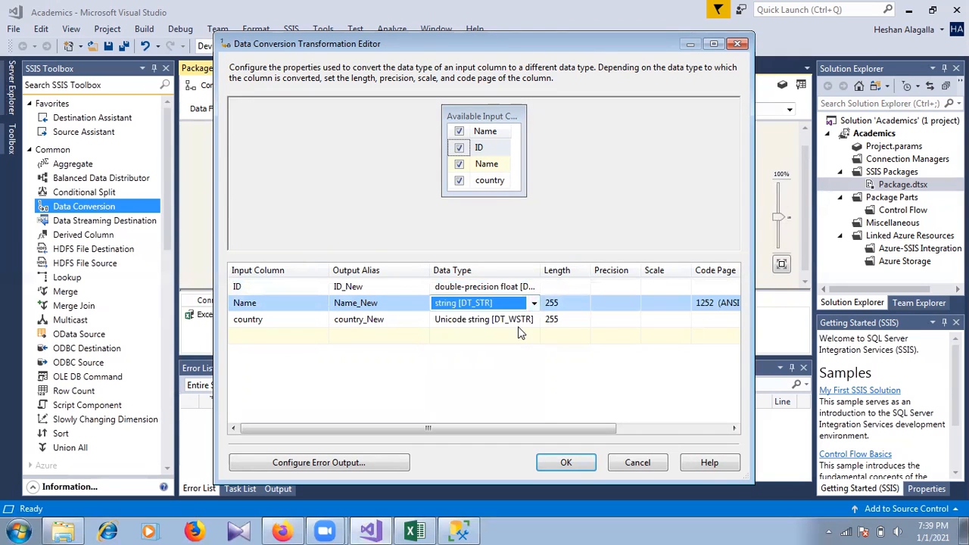
click(529, 319)
click(533, 319)
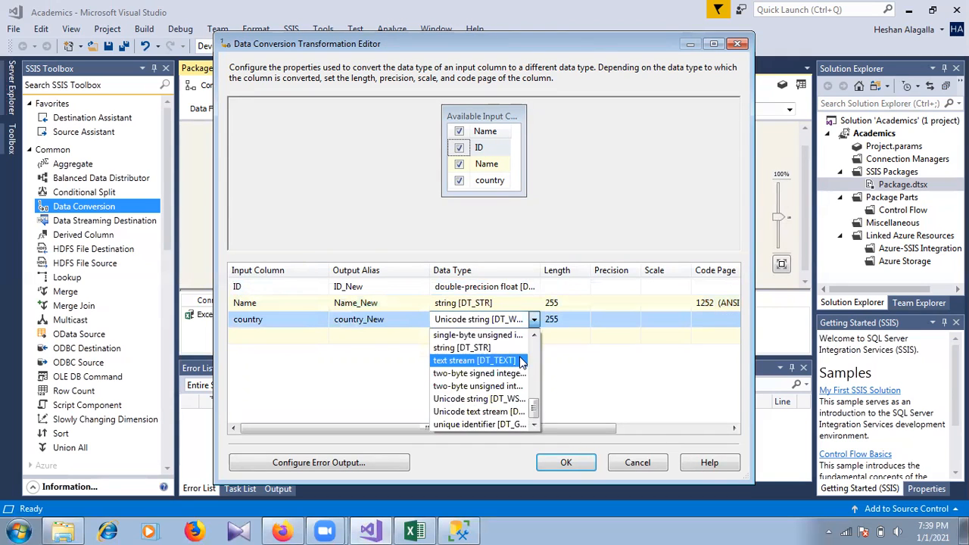
click(521, 348)
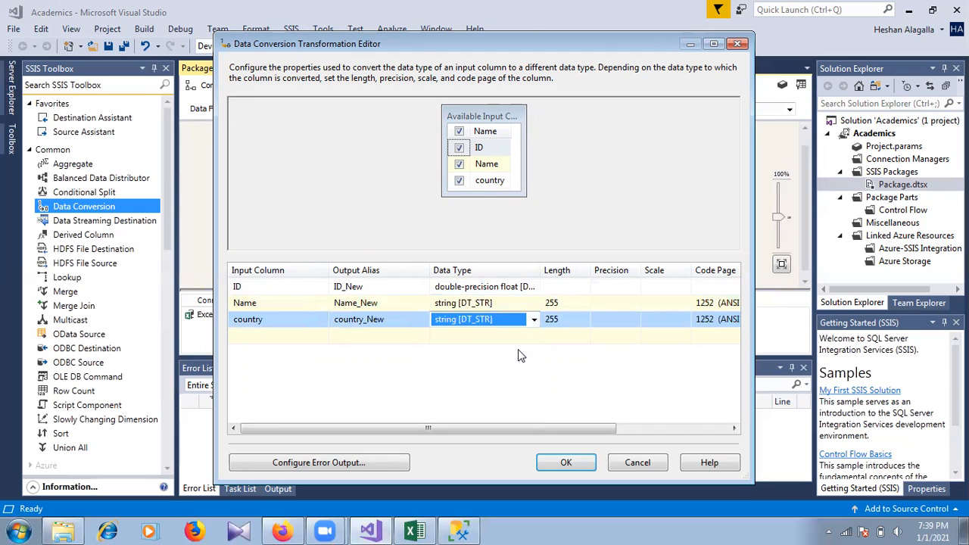
Step: Set the length of the Name and country columns to 50 and accept the Data Conversion settings
click(561, 303)
key(ctrl+a)
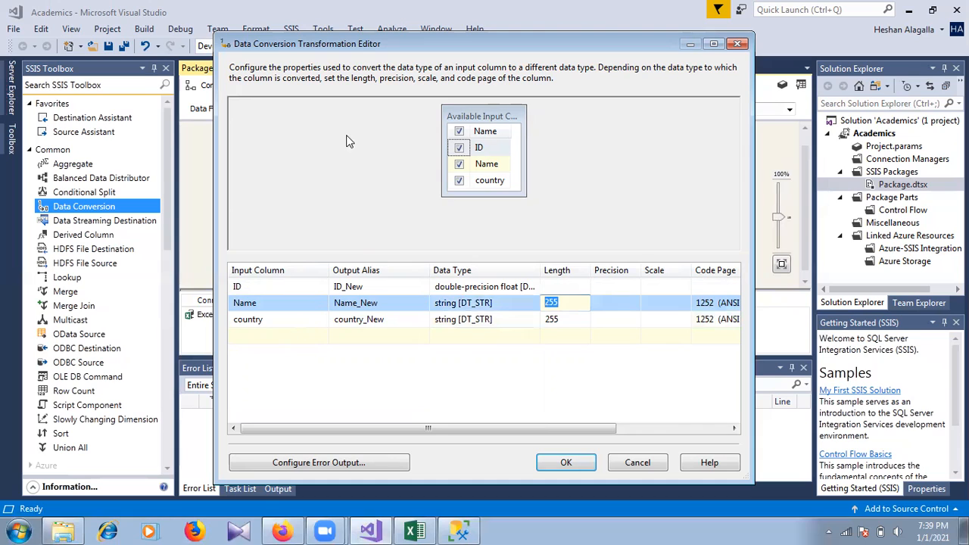
text(50)
click(559, 319)
key(ctrl+a)
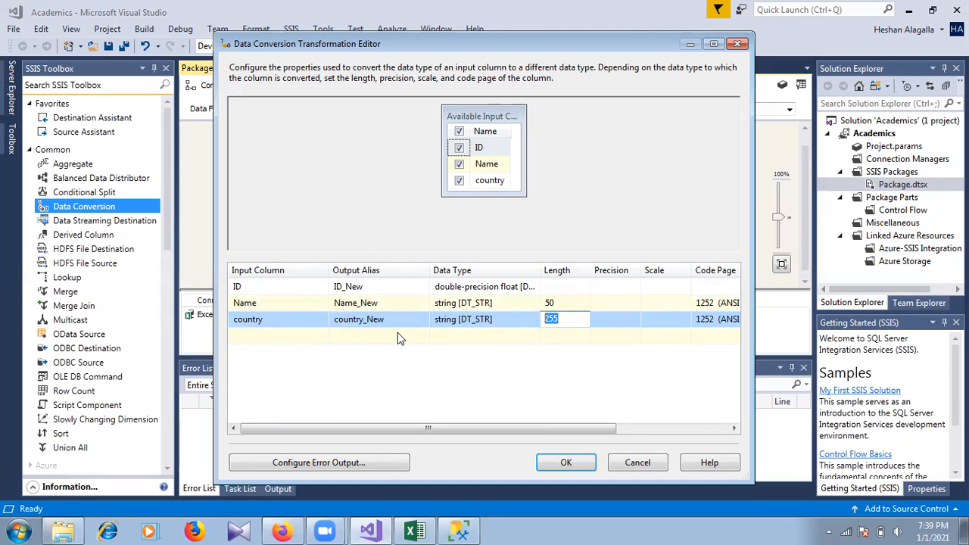
text(50)
click(554, 461)
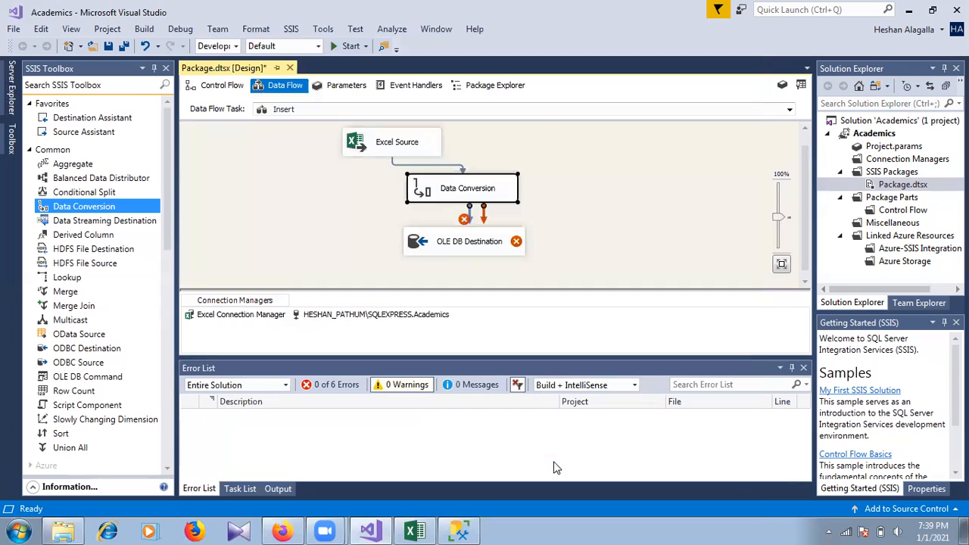
Step: Try connecting the Data Conversion's output to the existing OLE DB Destination, open the destination's editor, and close it without changes
drag(496, 241, 572, 255)
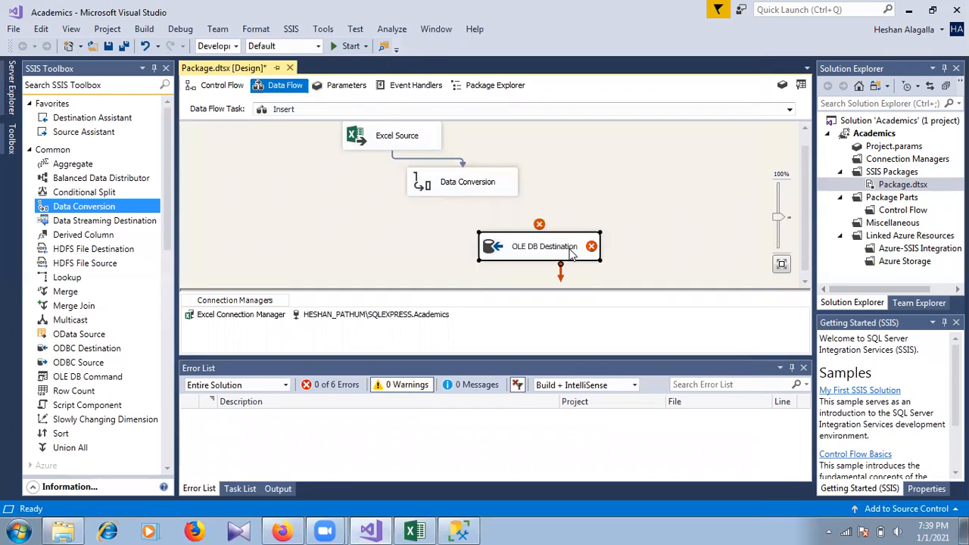
click(465, 190)
drag(471, 215, 523, 244)
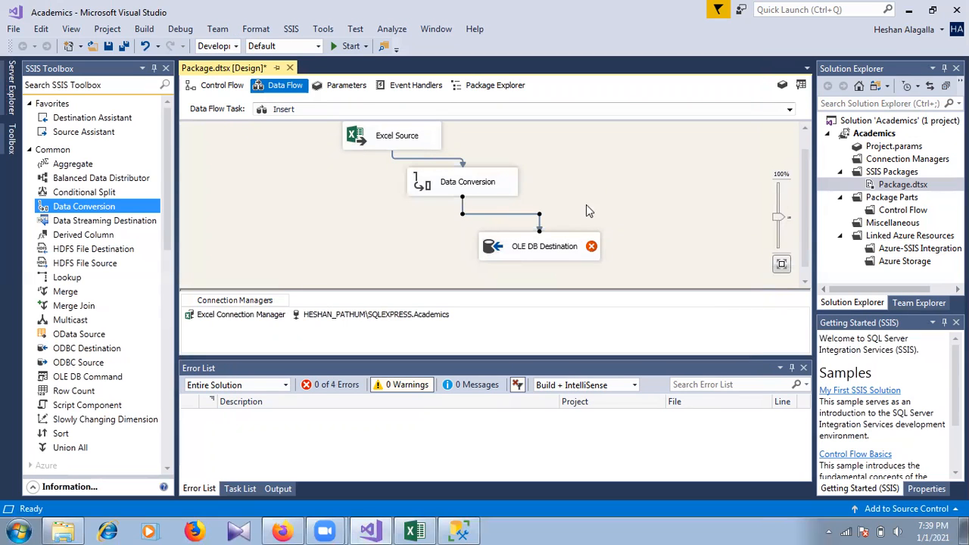
double_click(578, 244)
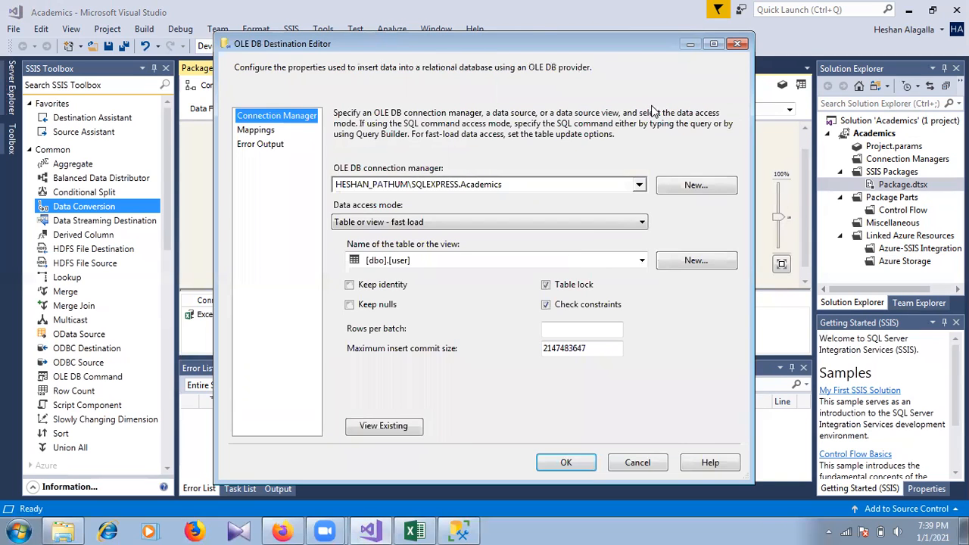
click(738, 46)
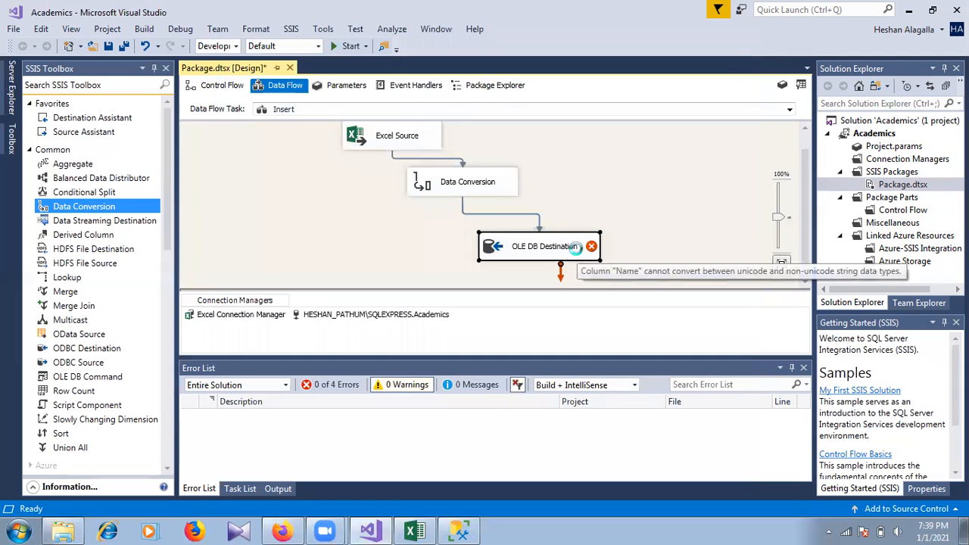
Step: Replace the OLE DB Destination with a new one below the Data Conversion and connect the conversion's data output to it
key(Delete)
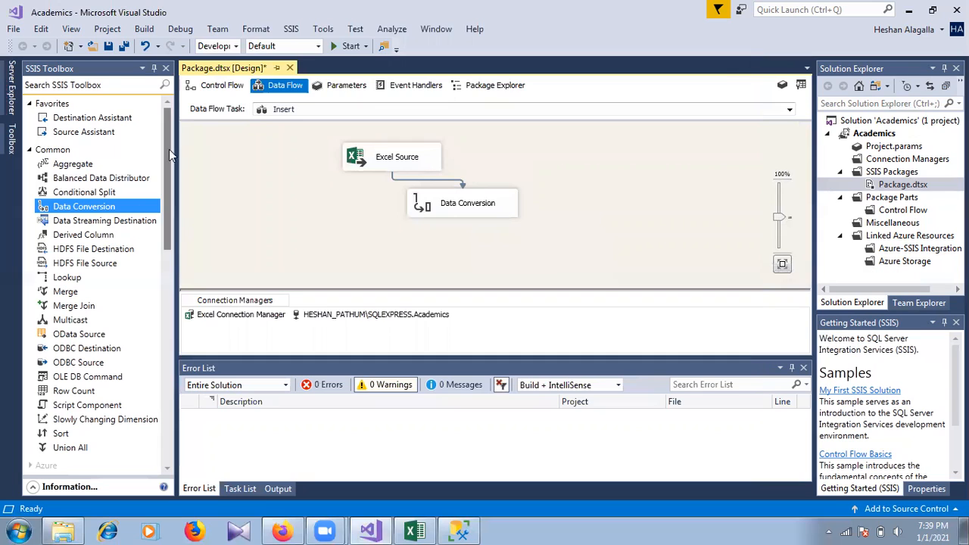
drag(169, 149, 140, 530)
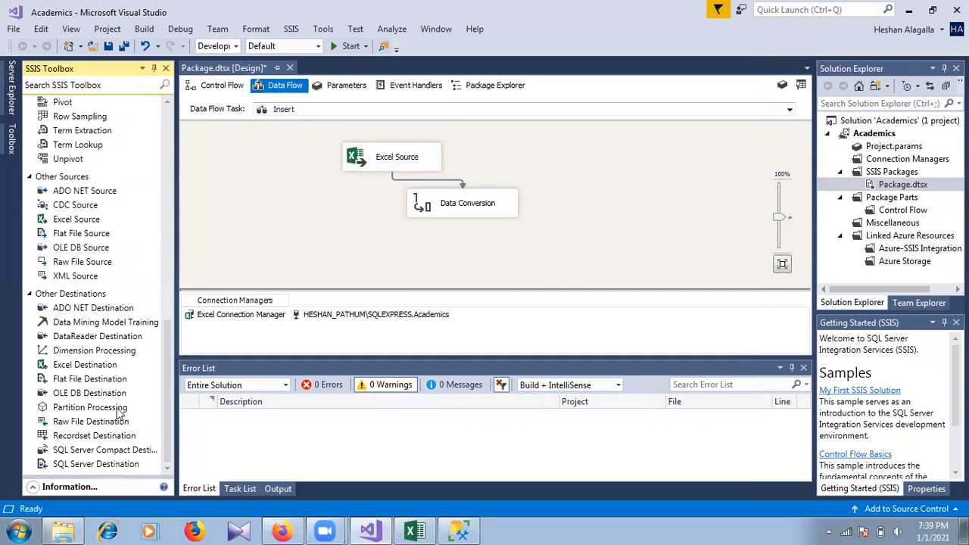
drag(115, 399, 464, 251)
click(465, 180)
drag(462, 189, 536, 240)
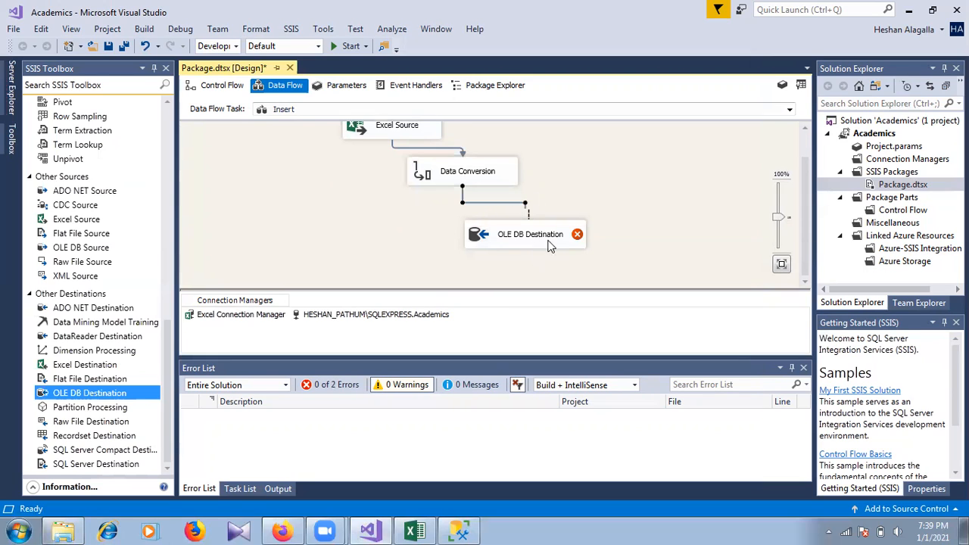
Step: Set the new OLE DB Destination's target table to [dbo].[user] and display its column mappings
double_click(566, 240)
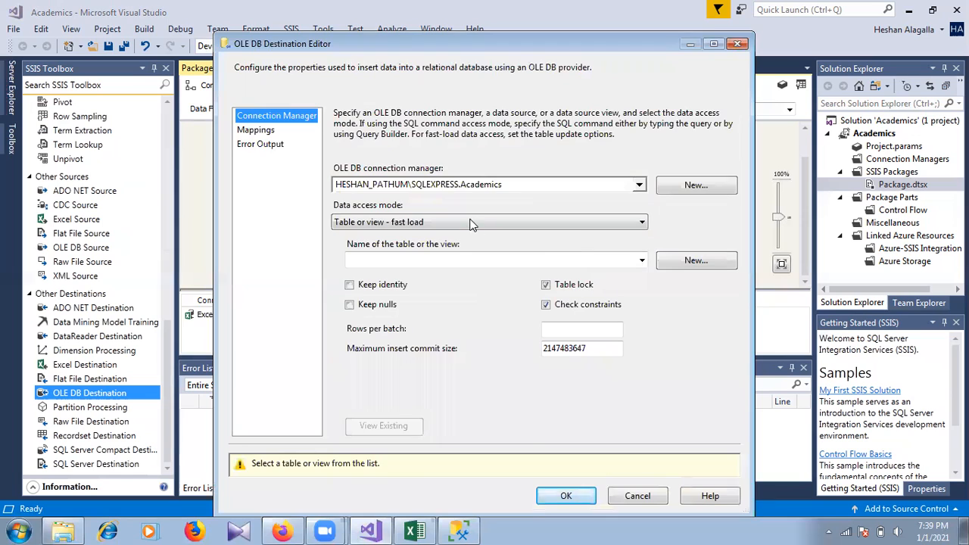
click(641, 260)
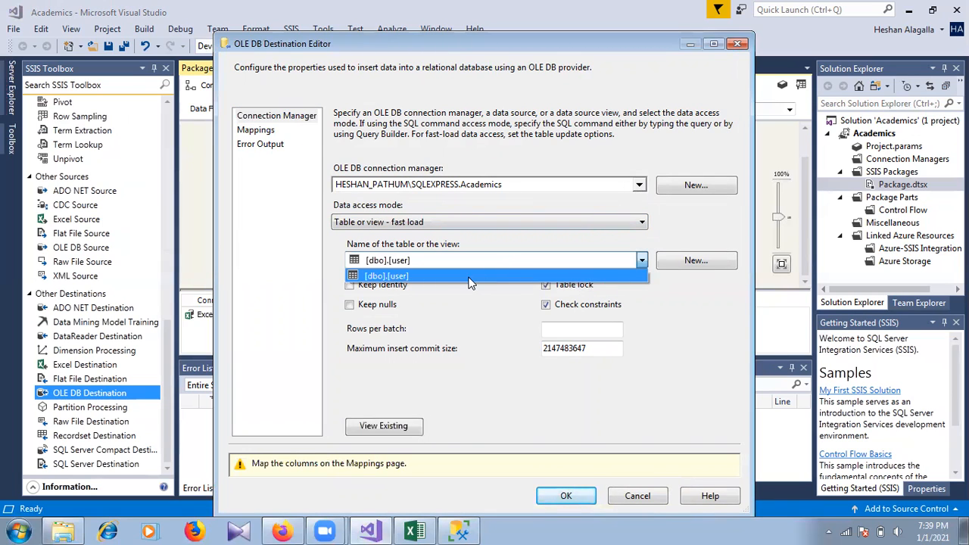
click(469, 277)
click(260, 129)
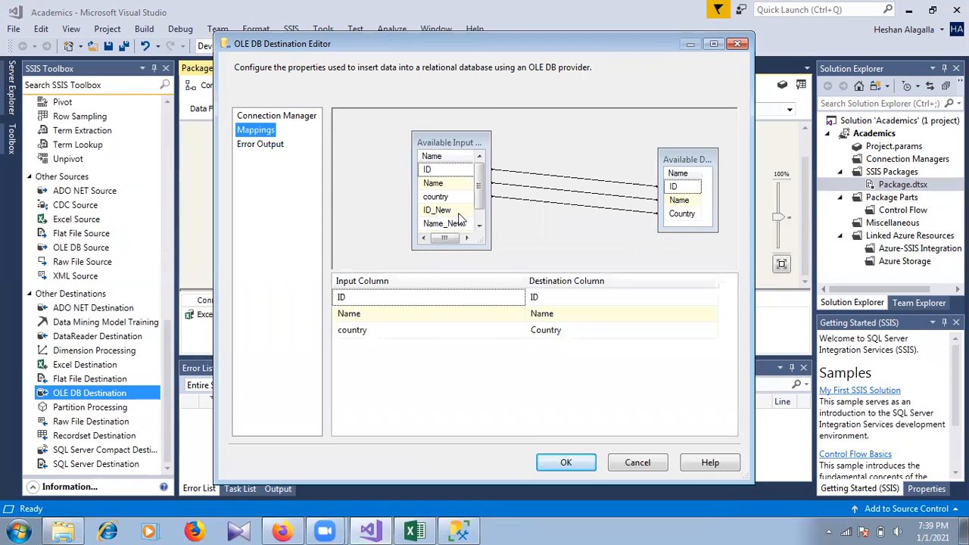
Step: Map ID_New, Name_New and country_New to the ID, Name and Country destination columns and accept the destination settings
click(518, 298)
click(519, 297)
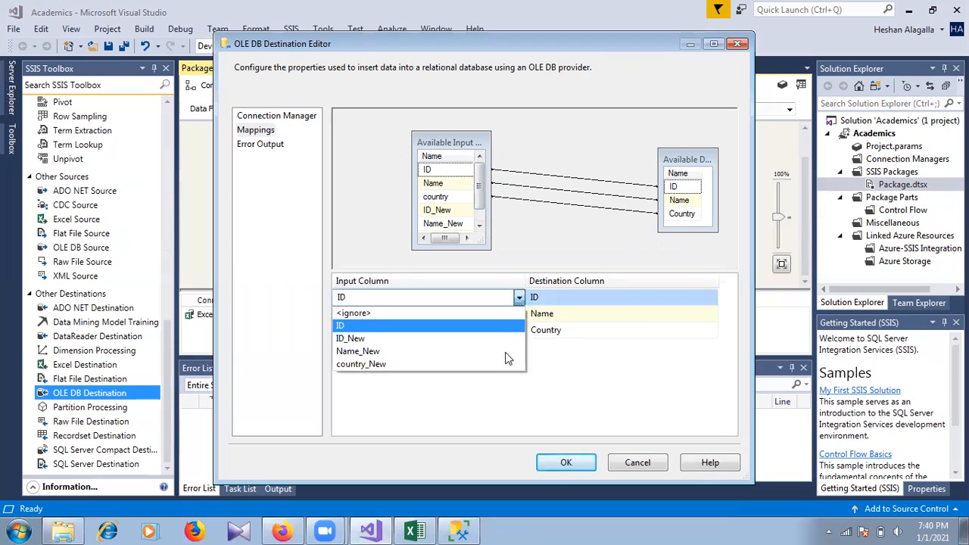
click(502, 340)
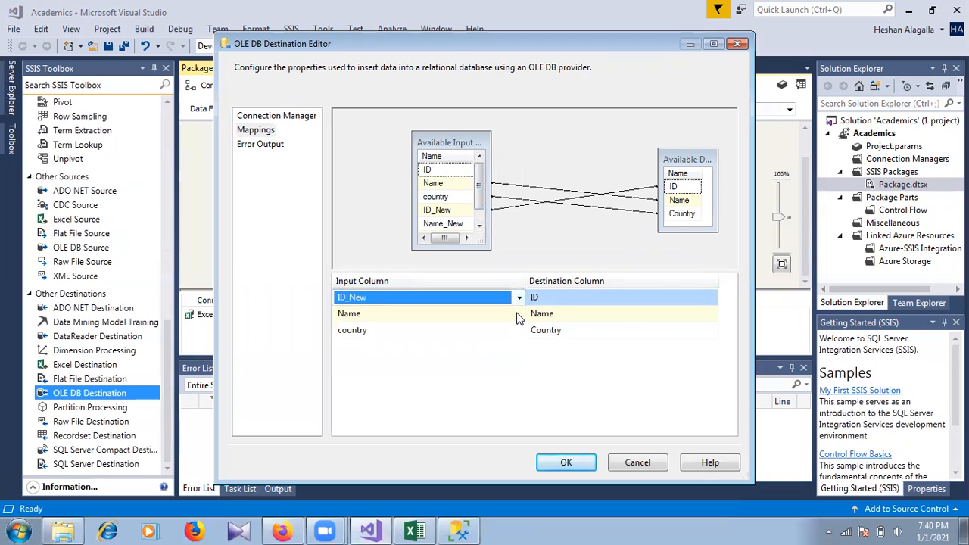
click(519, 313)
click(520, 314)
click(512, 371)
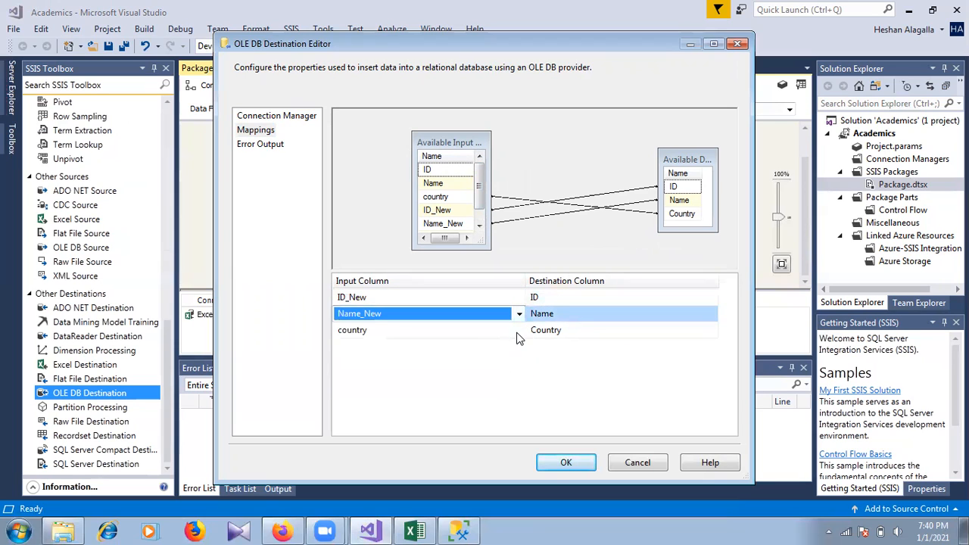
click(518, 330)
click(520, 330)
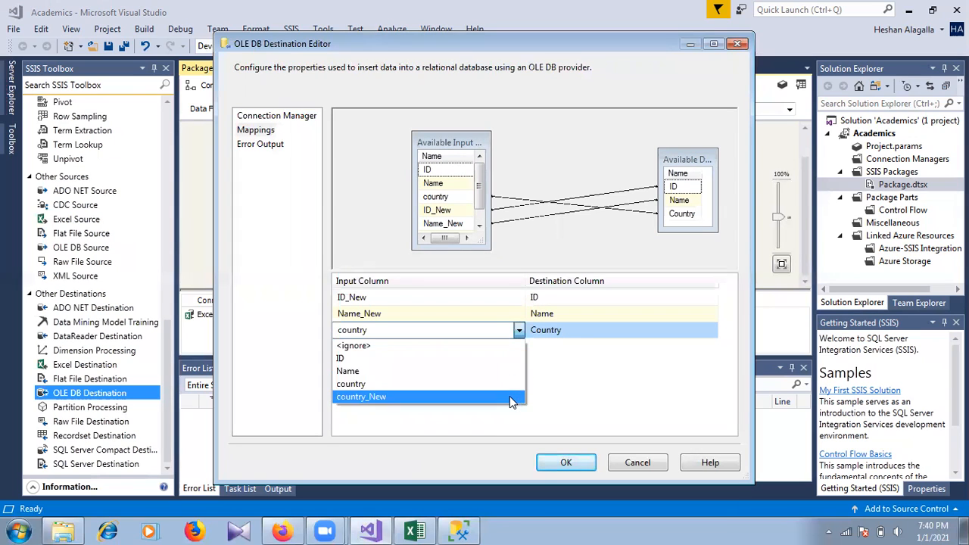
click(509, 396)
click(564, 462)
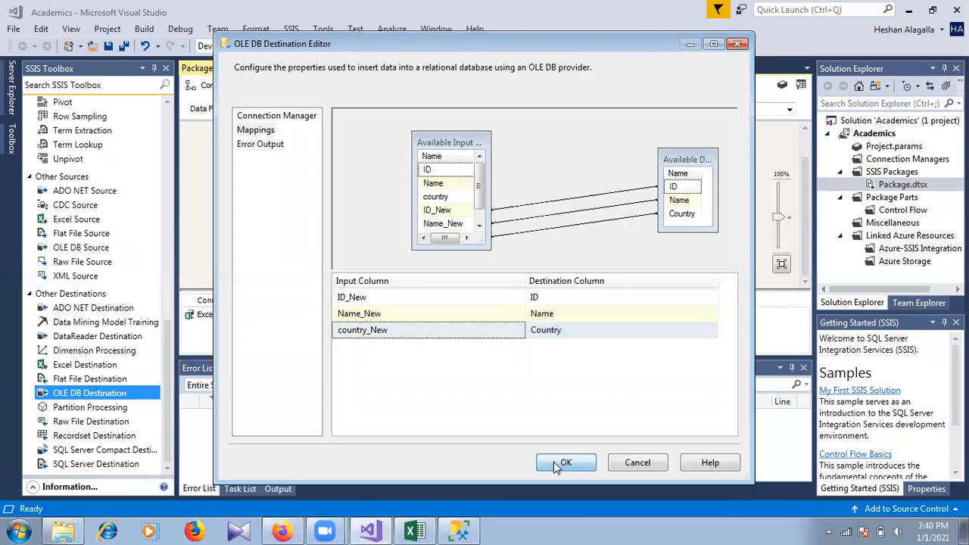
click(572, 182)
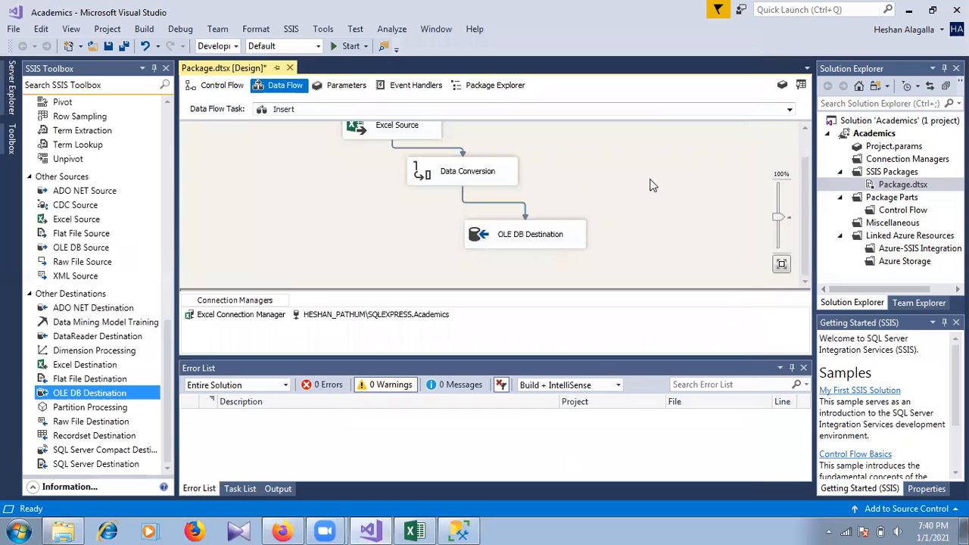
Step: Run the Academics package to load the Excel rows through the Data Conversion into the OLE DB Destination
drag(802, 211, 805, 194)
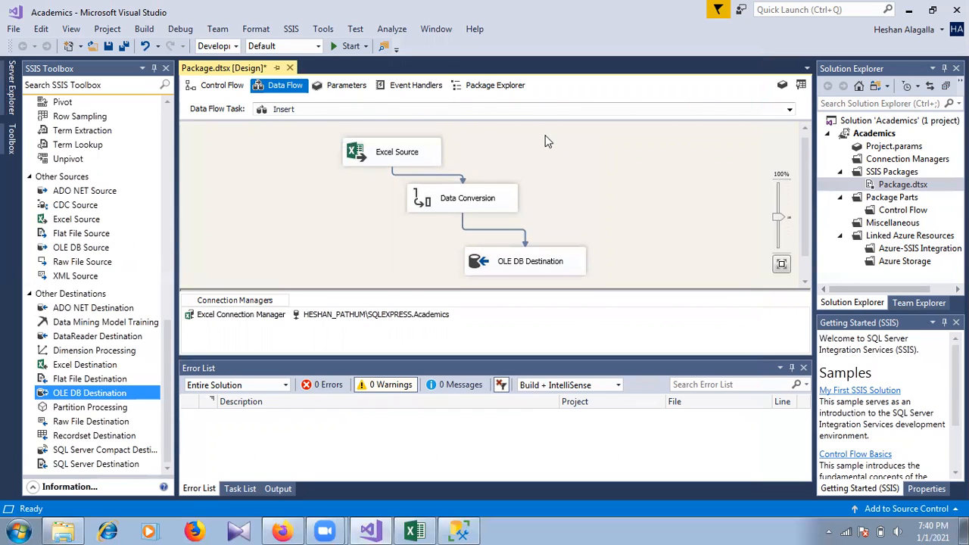
mouse_move(805, 165)
mouse_down()
mouse_move(804, 180)
mouse_move(803, 155)
mouse_move(805, 212)
mouse_move(811, 167)
mouse_up()
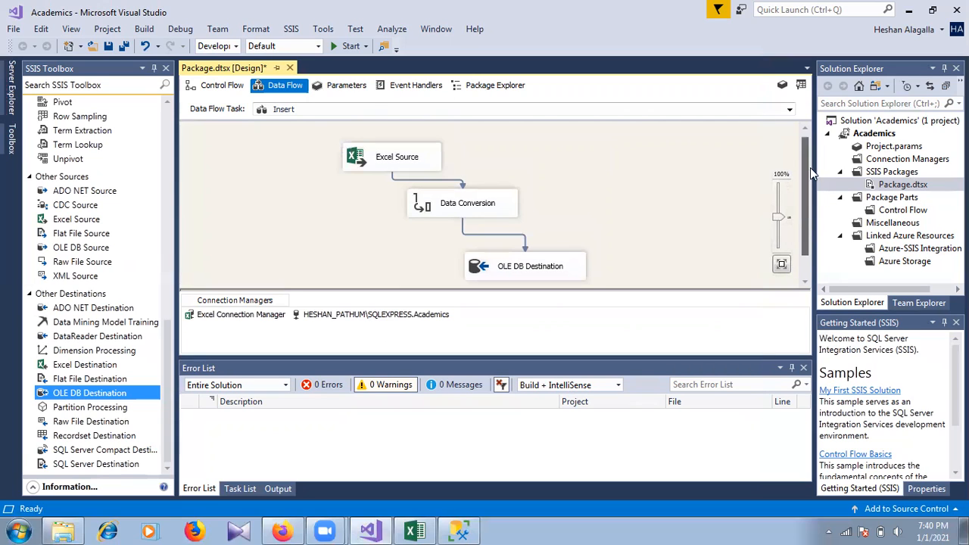
click(347, 46)
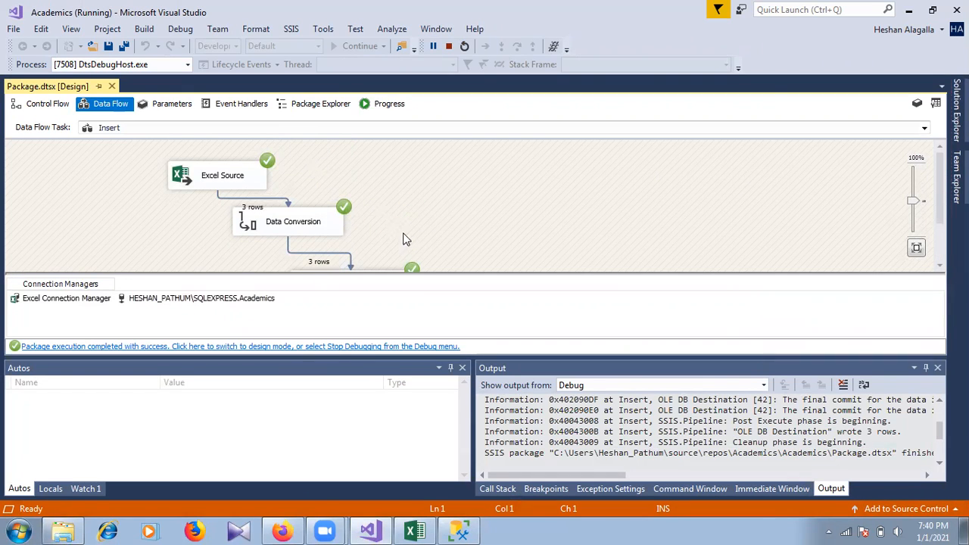
Step: Switch to SQL Server Management Studio, close the table design, refresh dbo.user in the Academics database and query its top 1000 rows
click(460, 532)
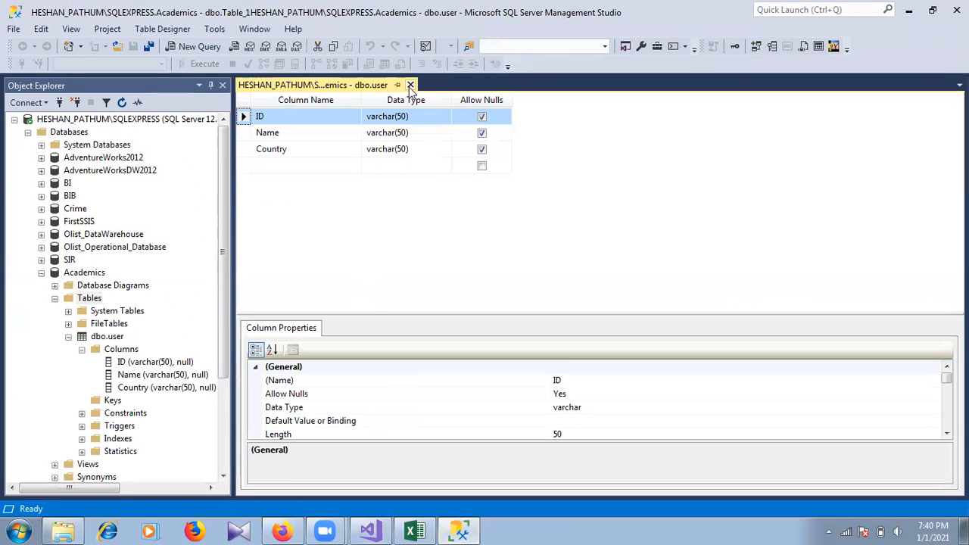
click(410, 84)
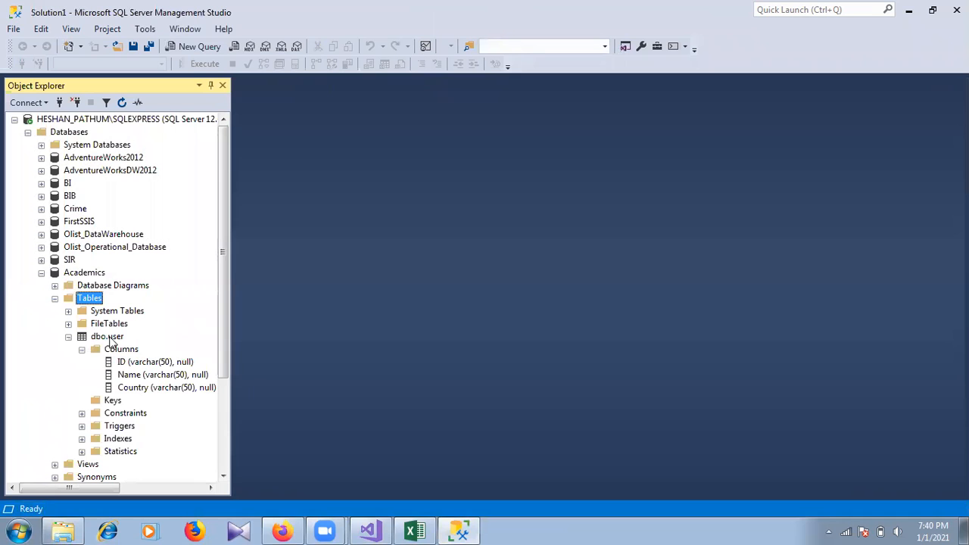
click(109, 342)
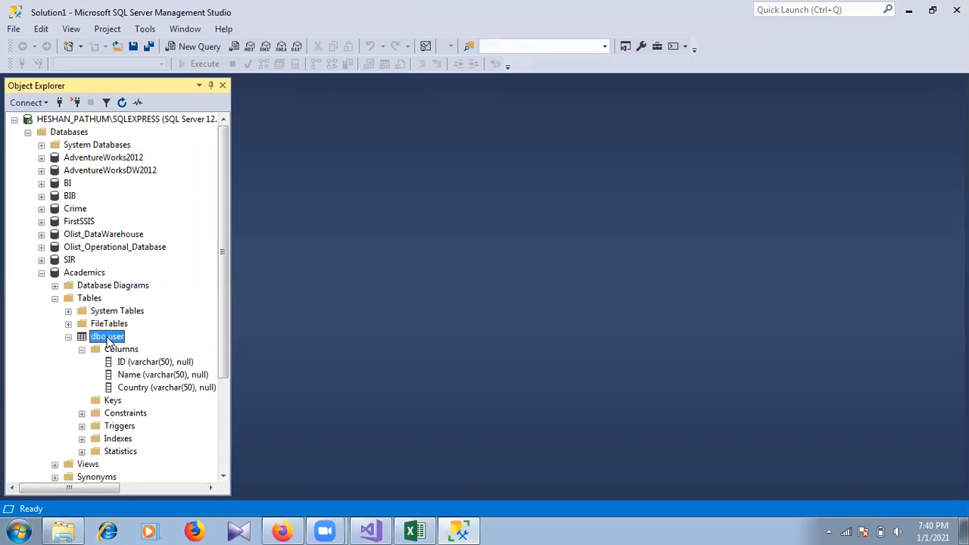
right_click(108, 342)
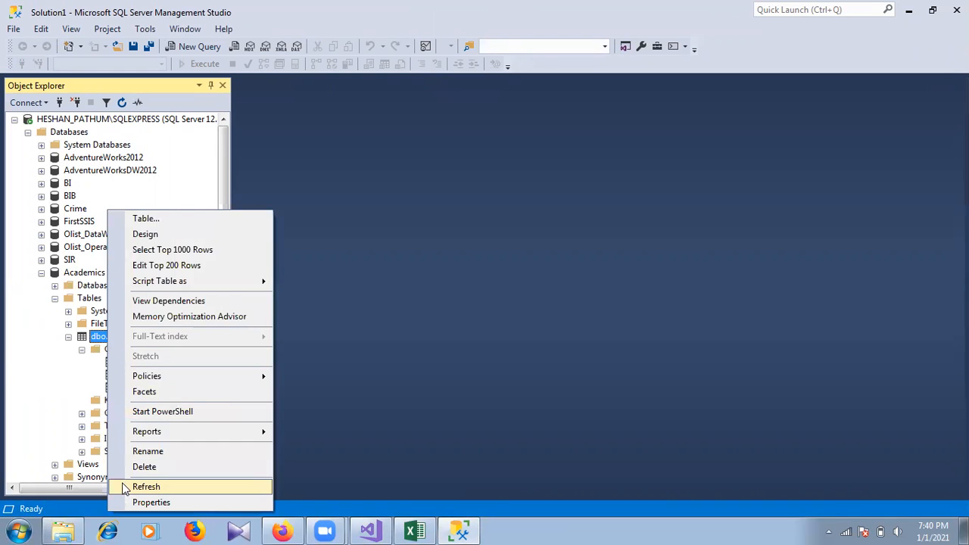
click(146, 487)
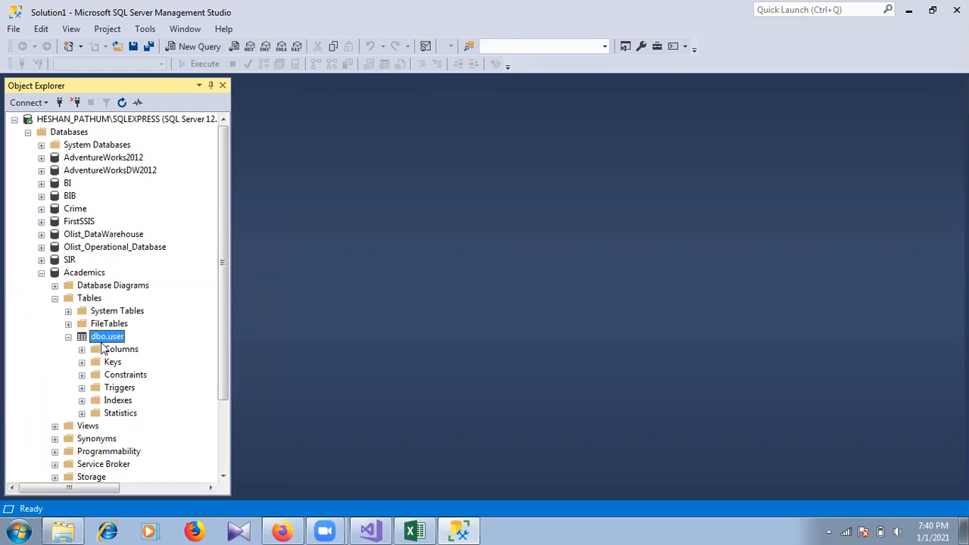
right_click(108, 339)
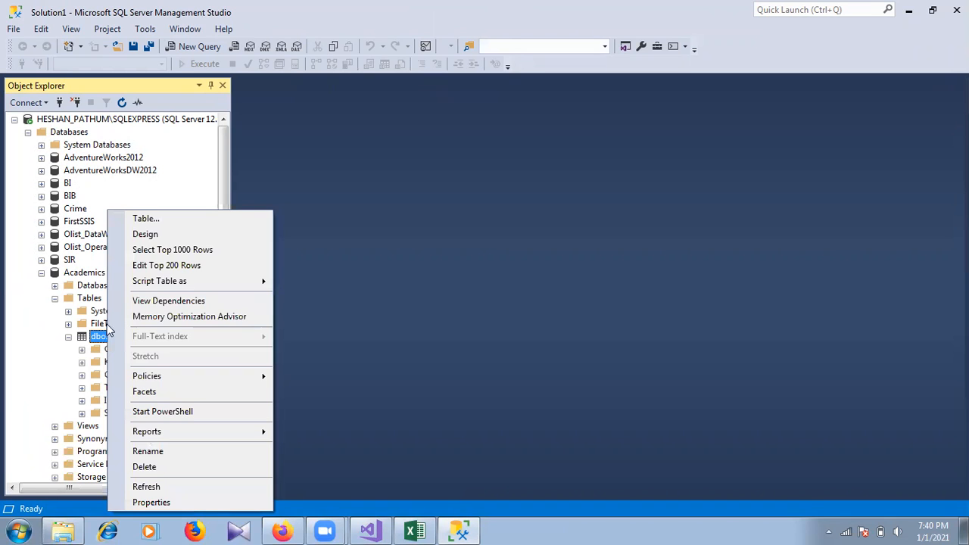
click(127, 257)
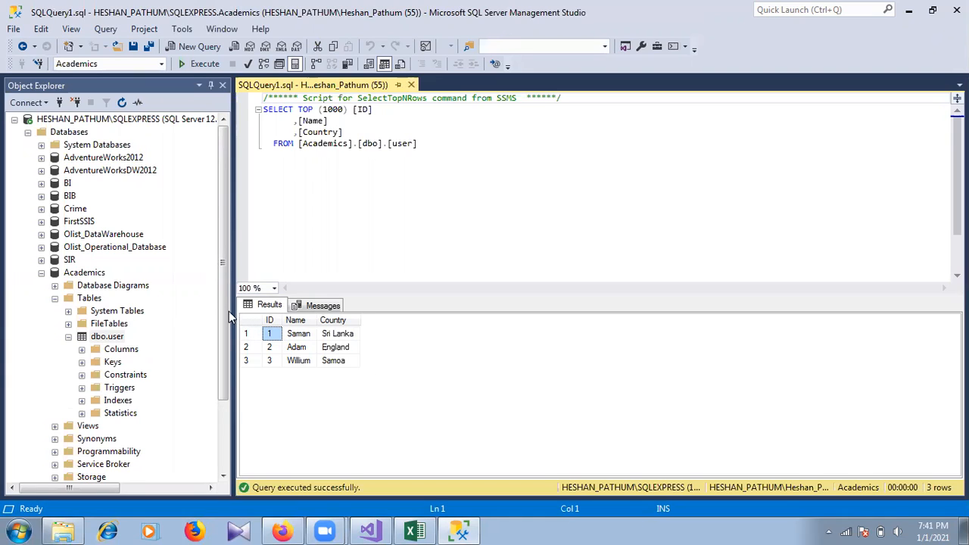
Step: Return to Visual Studio and stop debugging the package so that it is back in design mode
click(371, 531)
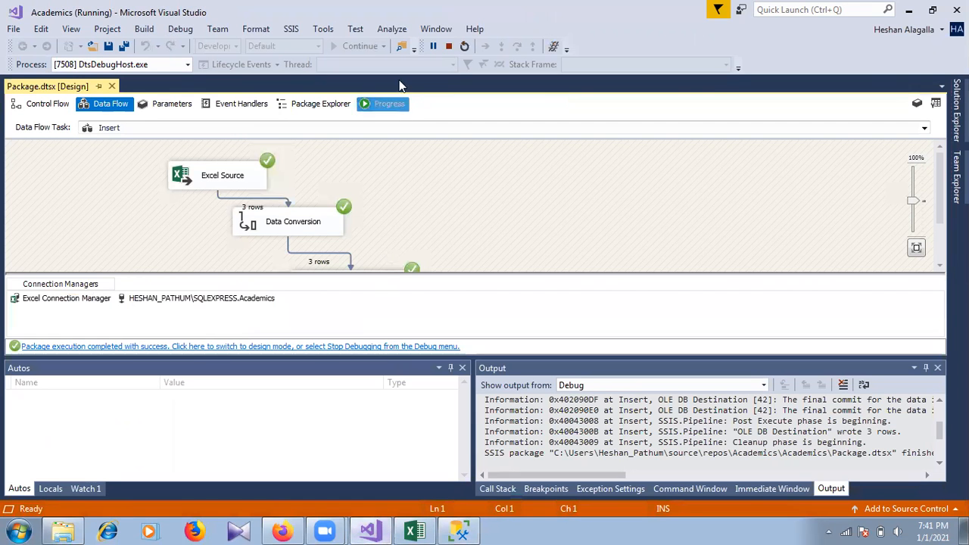
click(448, 46)
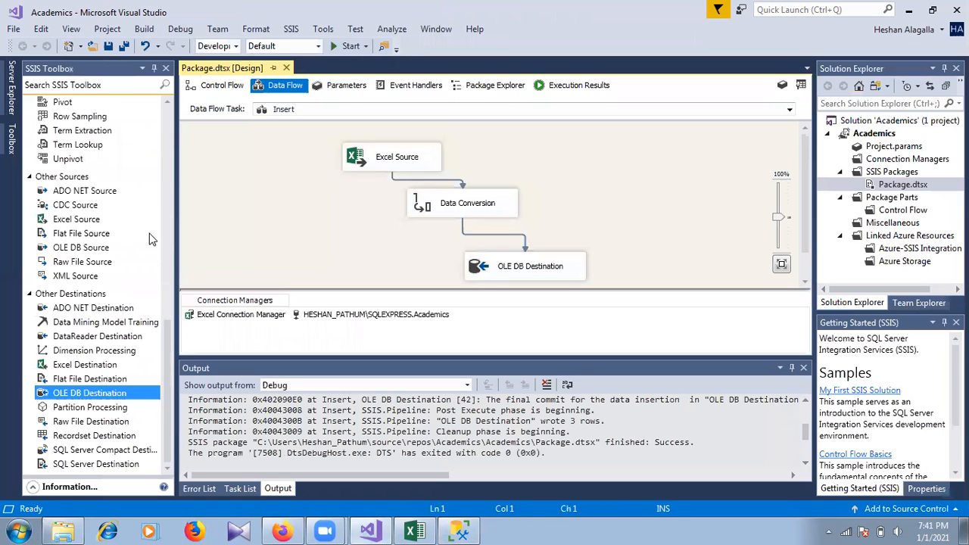
drag(172, 370, 182, 143)
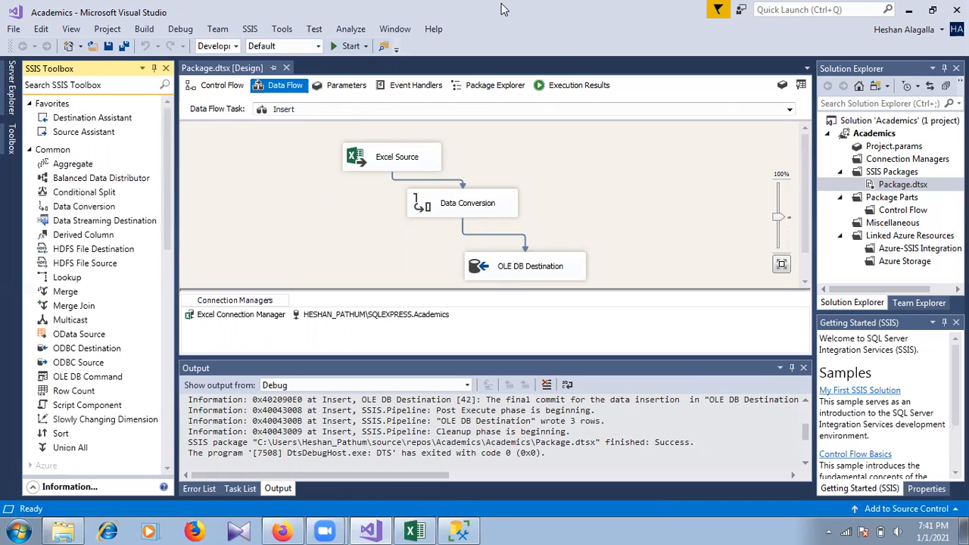
click(547, 85)
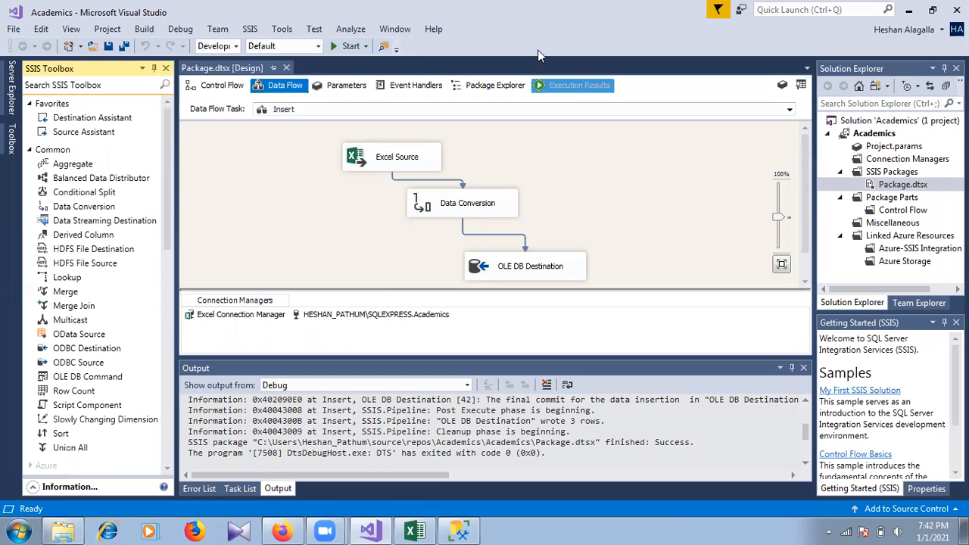